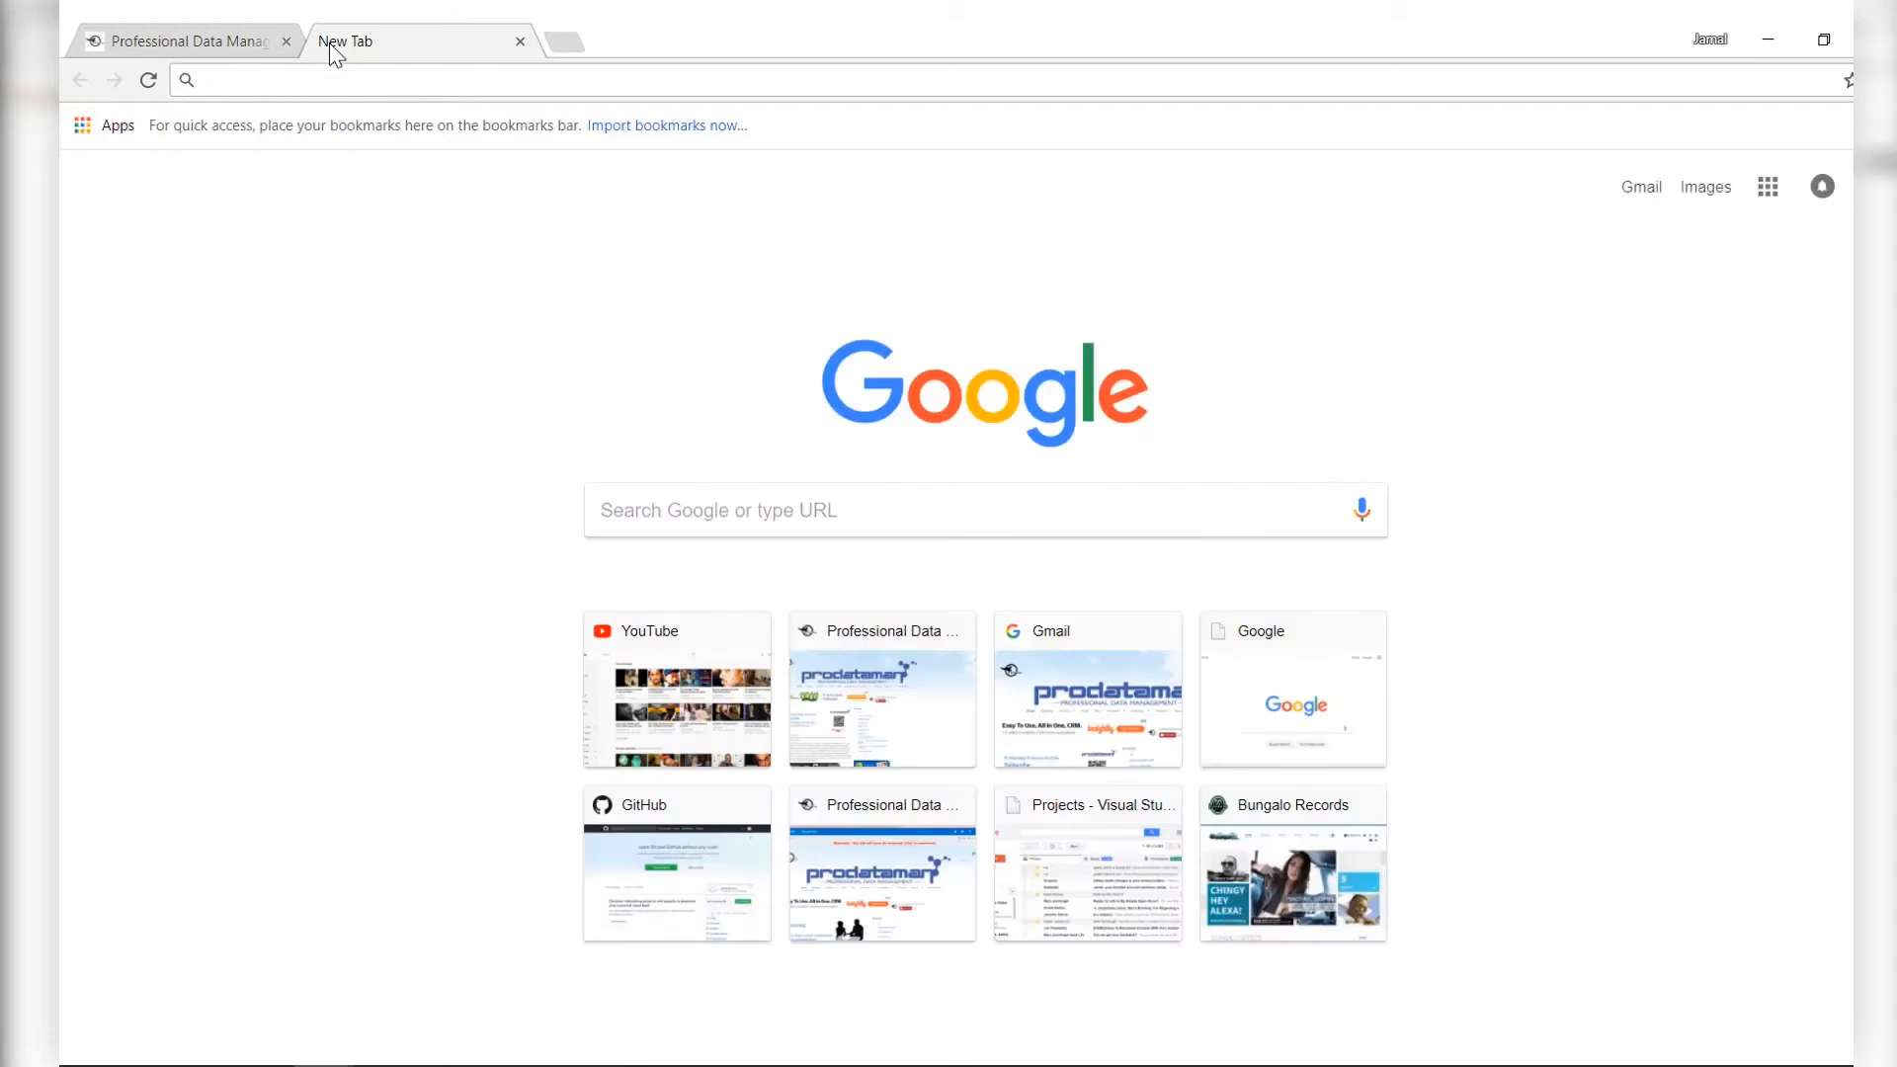
text(http://maven.apache.org/download.cgi)
key(Return)
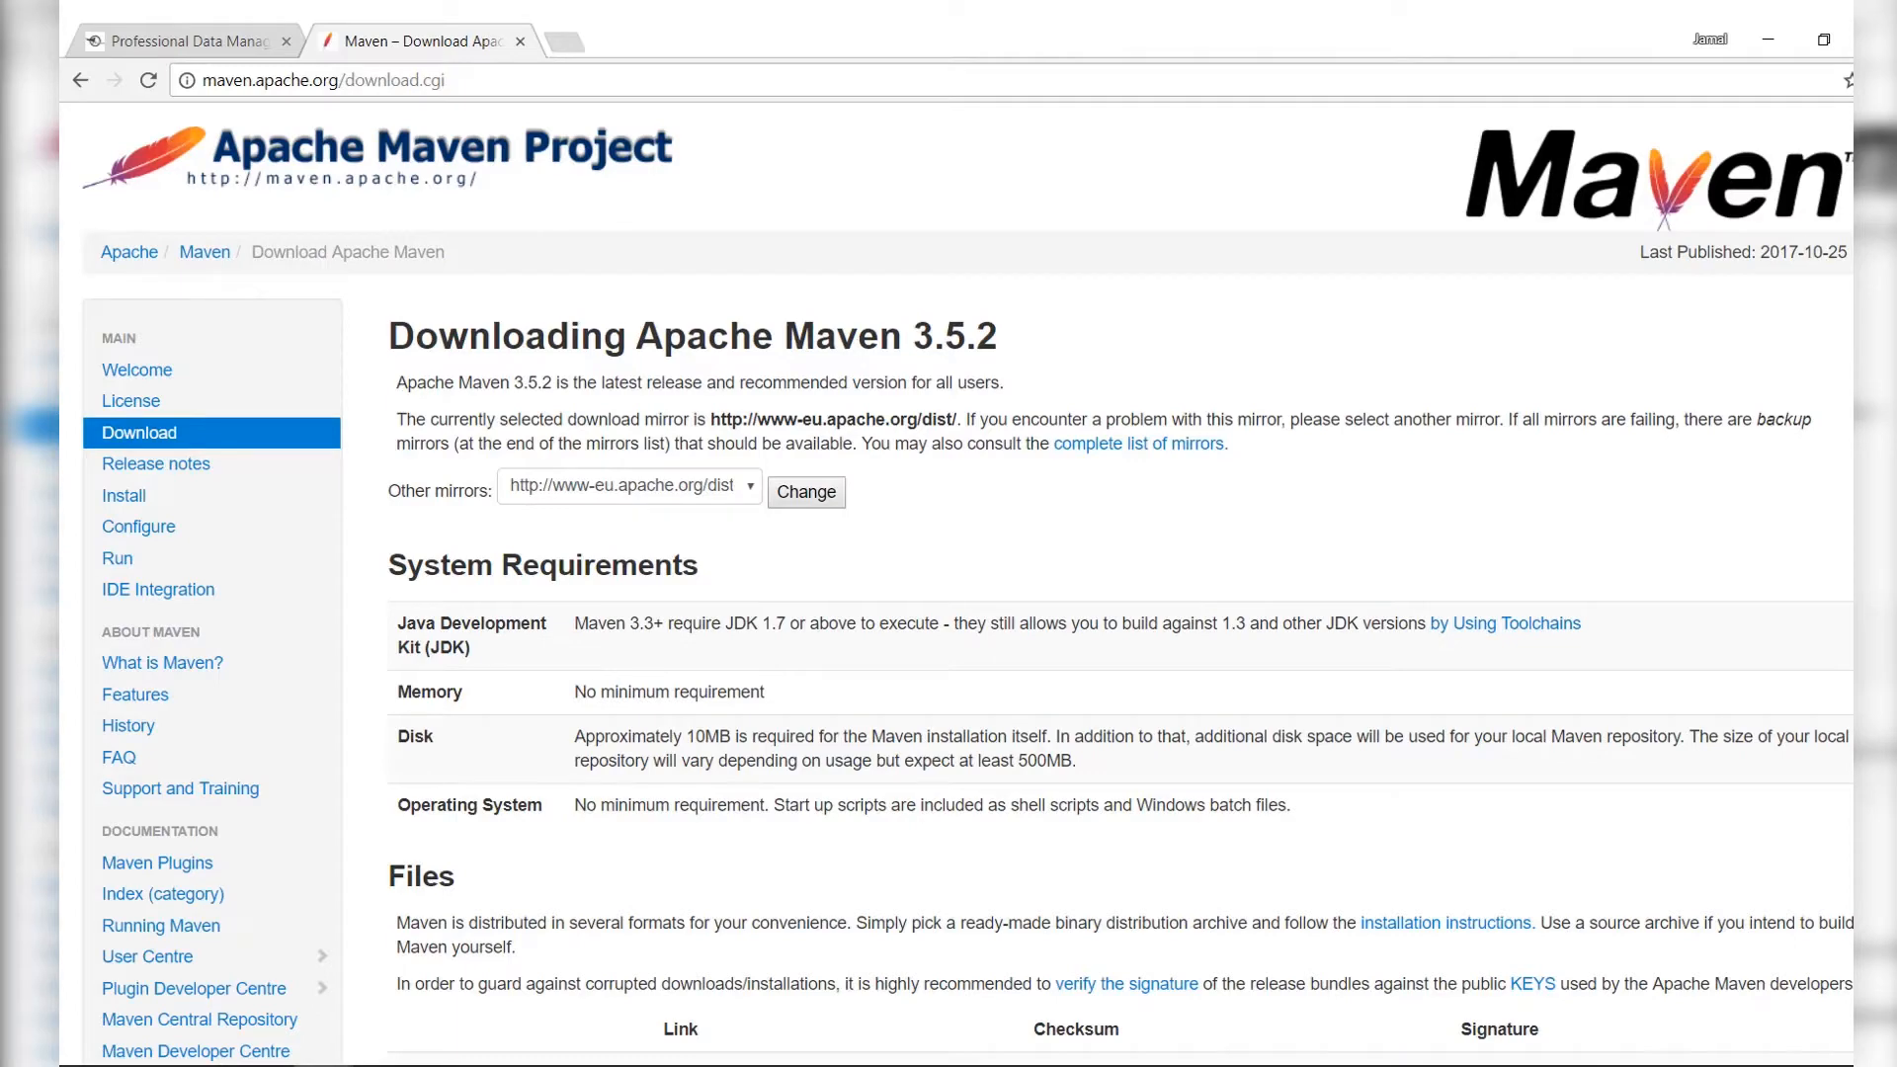
scroll(948, 573, down, 3)
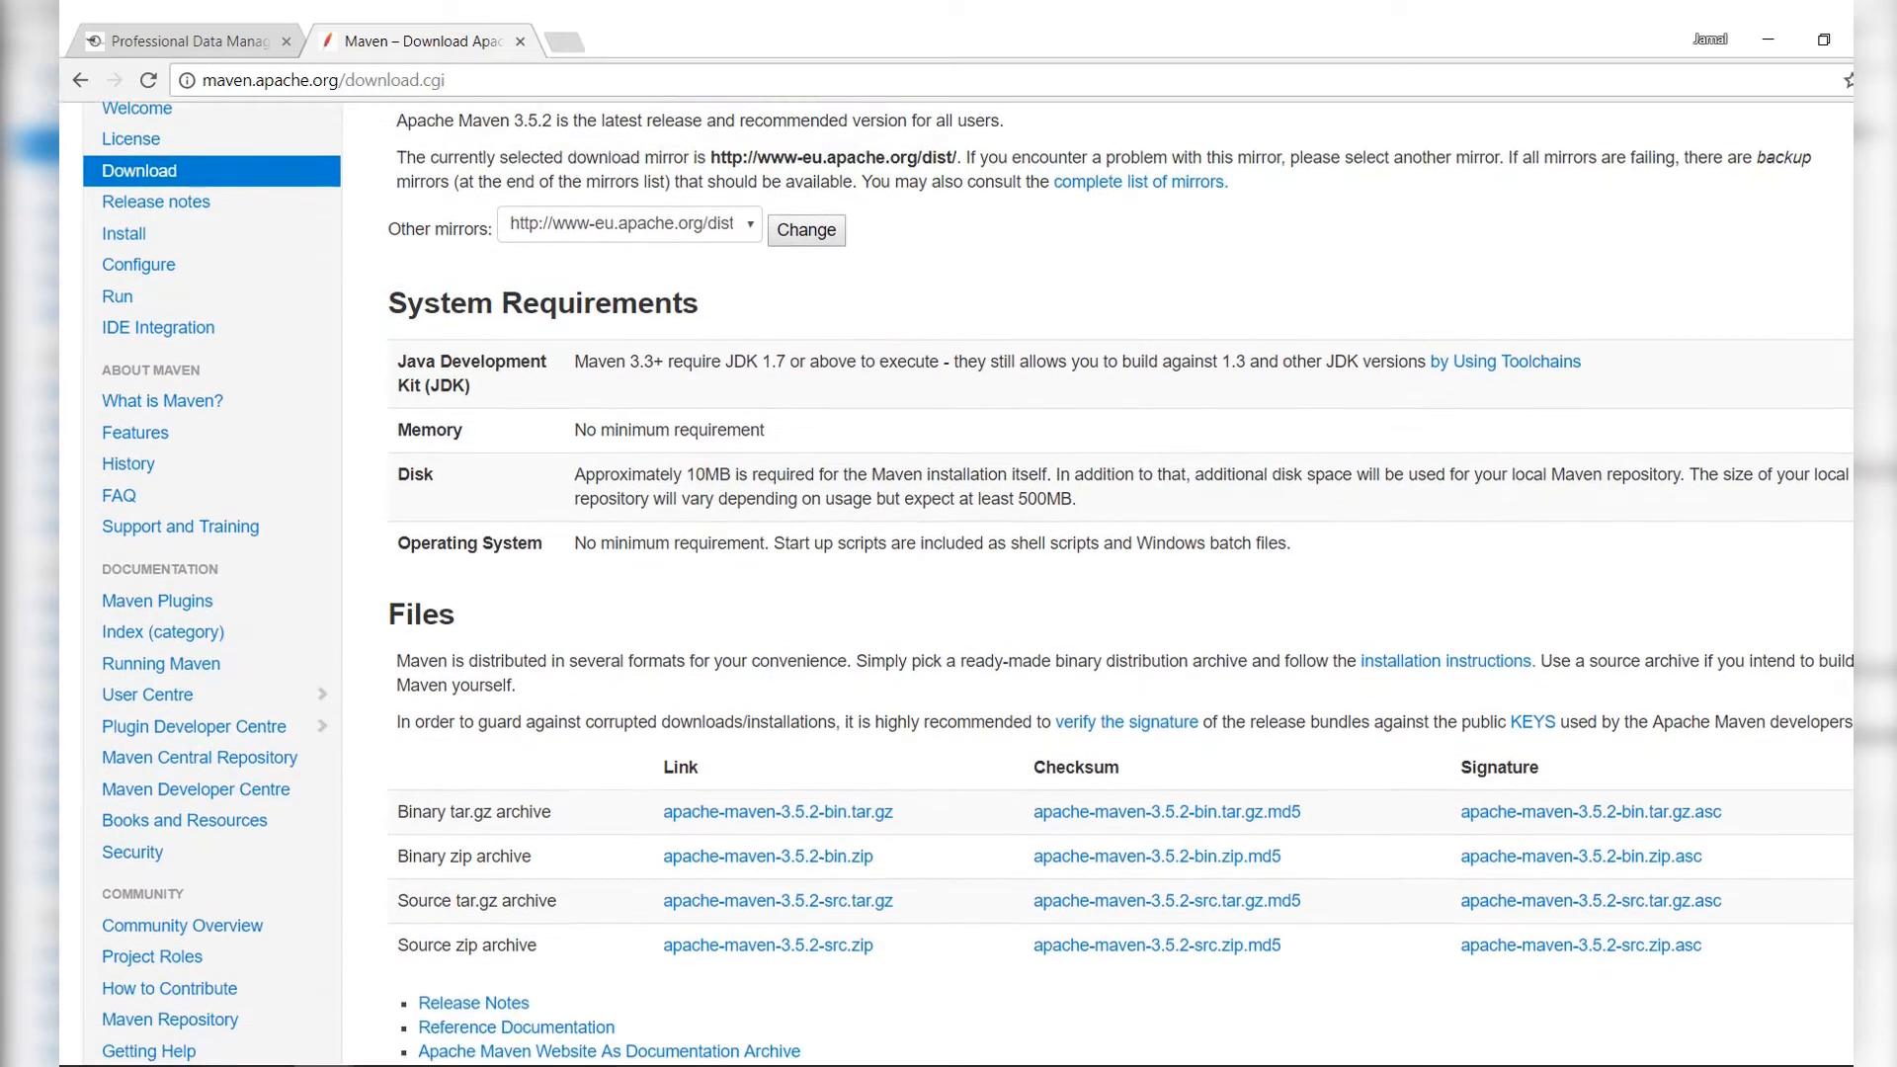
scroll(949, 573, down, 2)
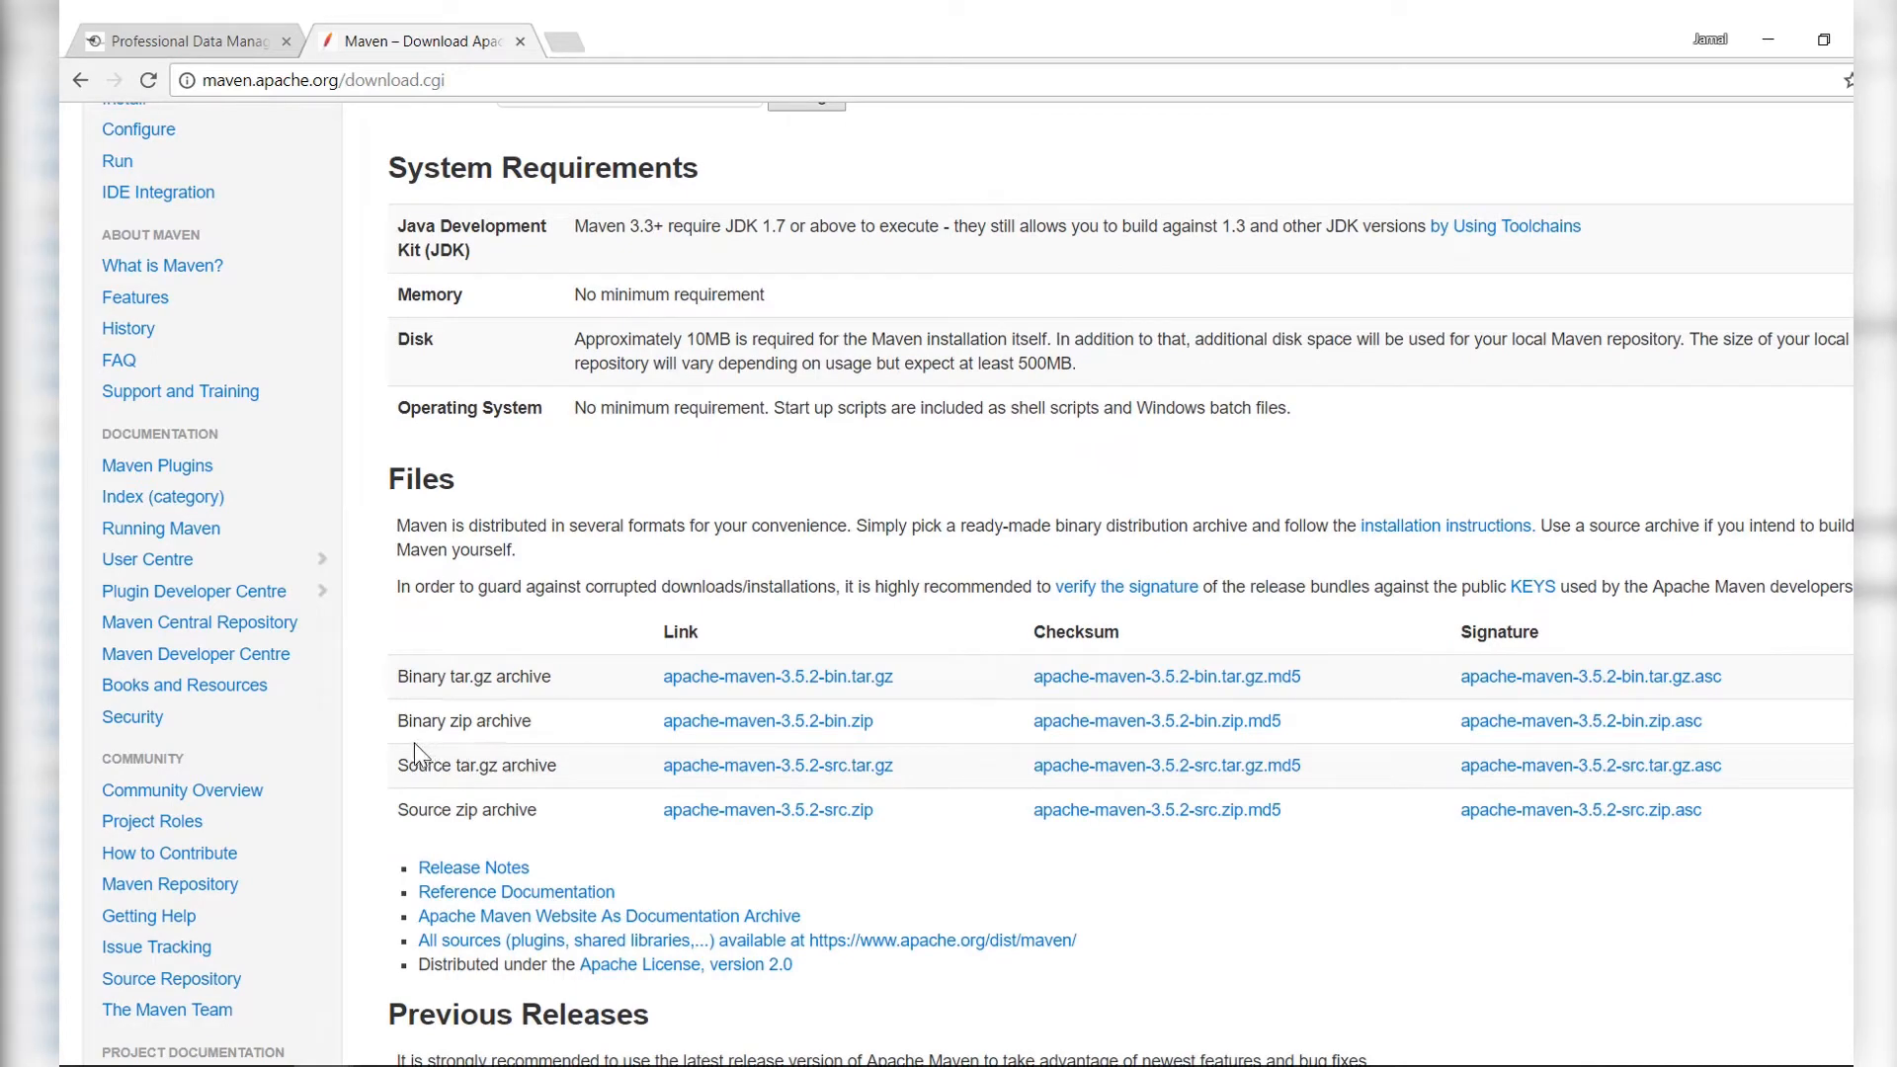
click(771, 725)
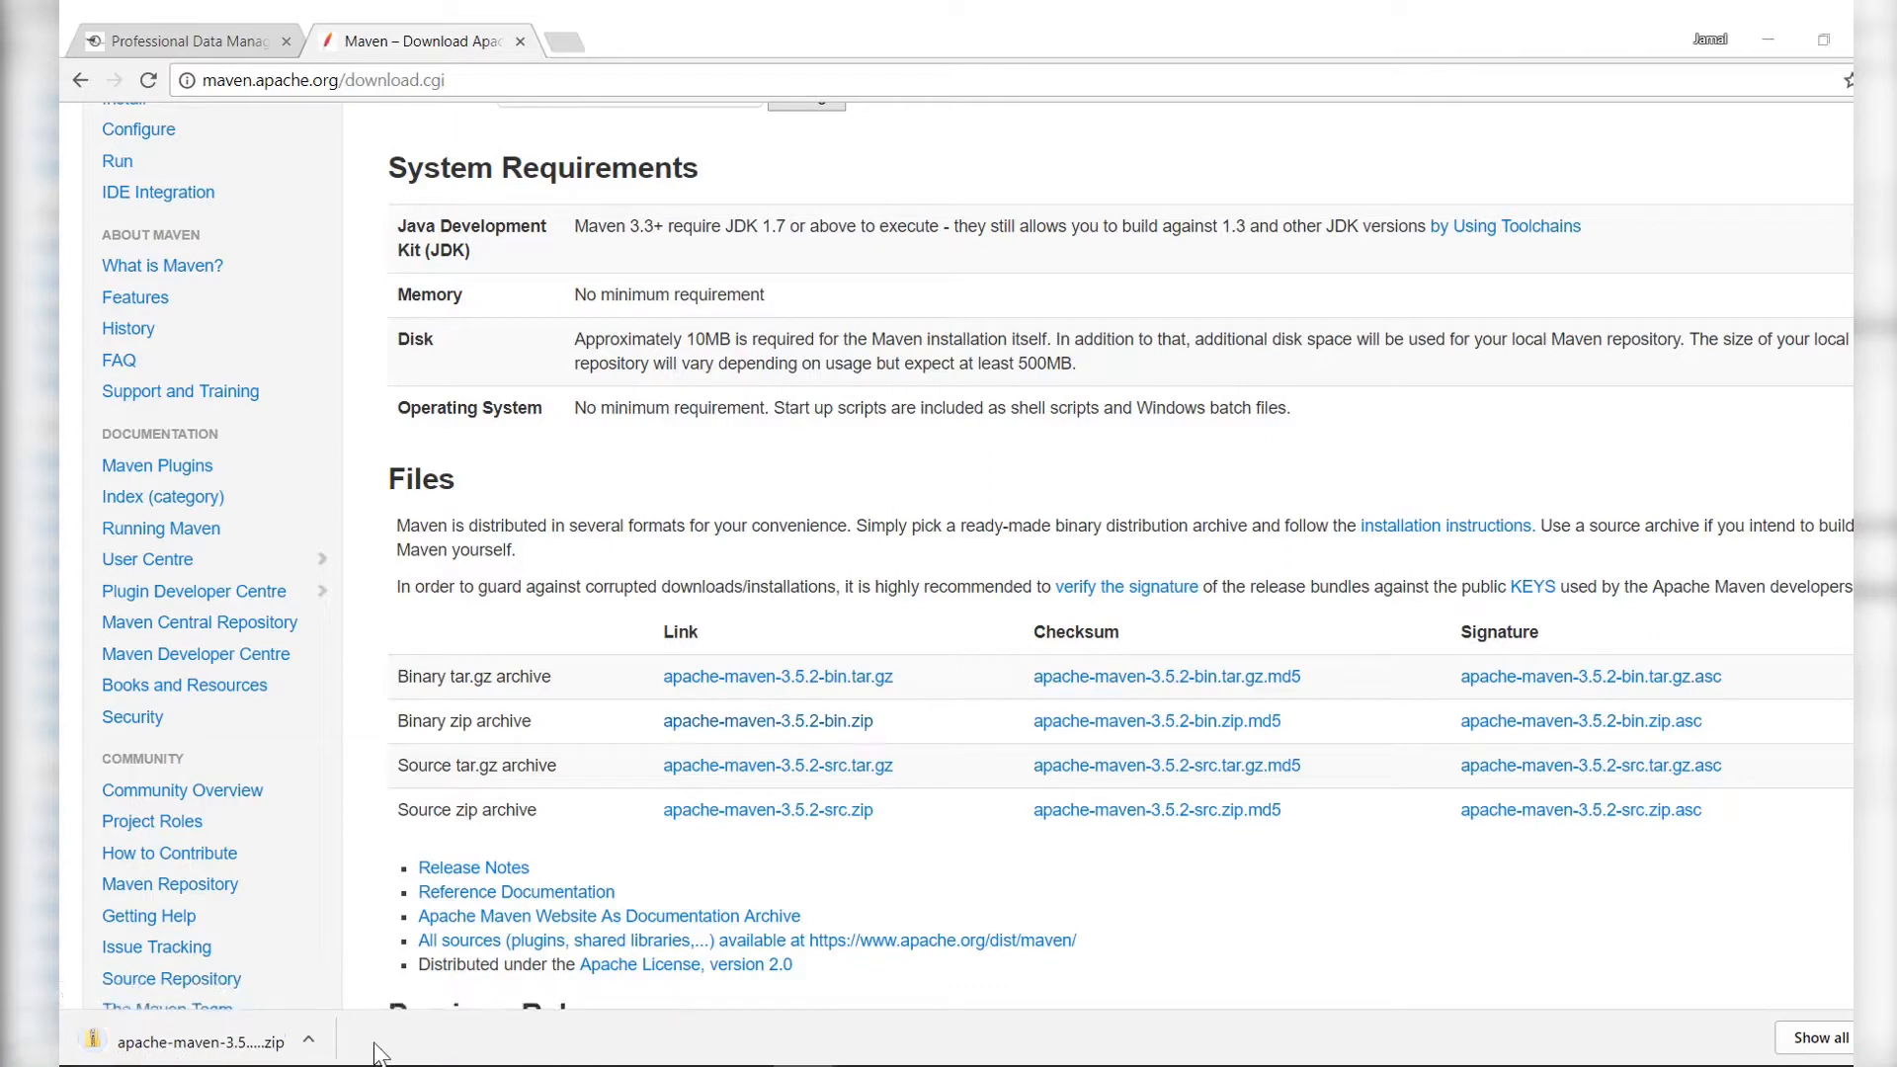
Step: Show the downloaded Maven zip in its folder and extract all of its contents there
click(309, 1042)
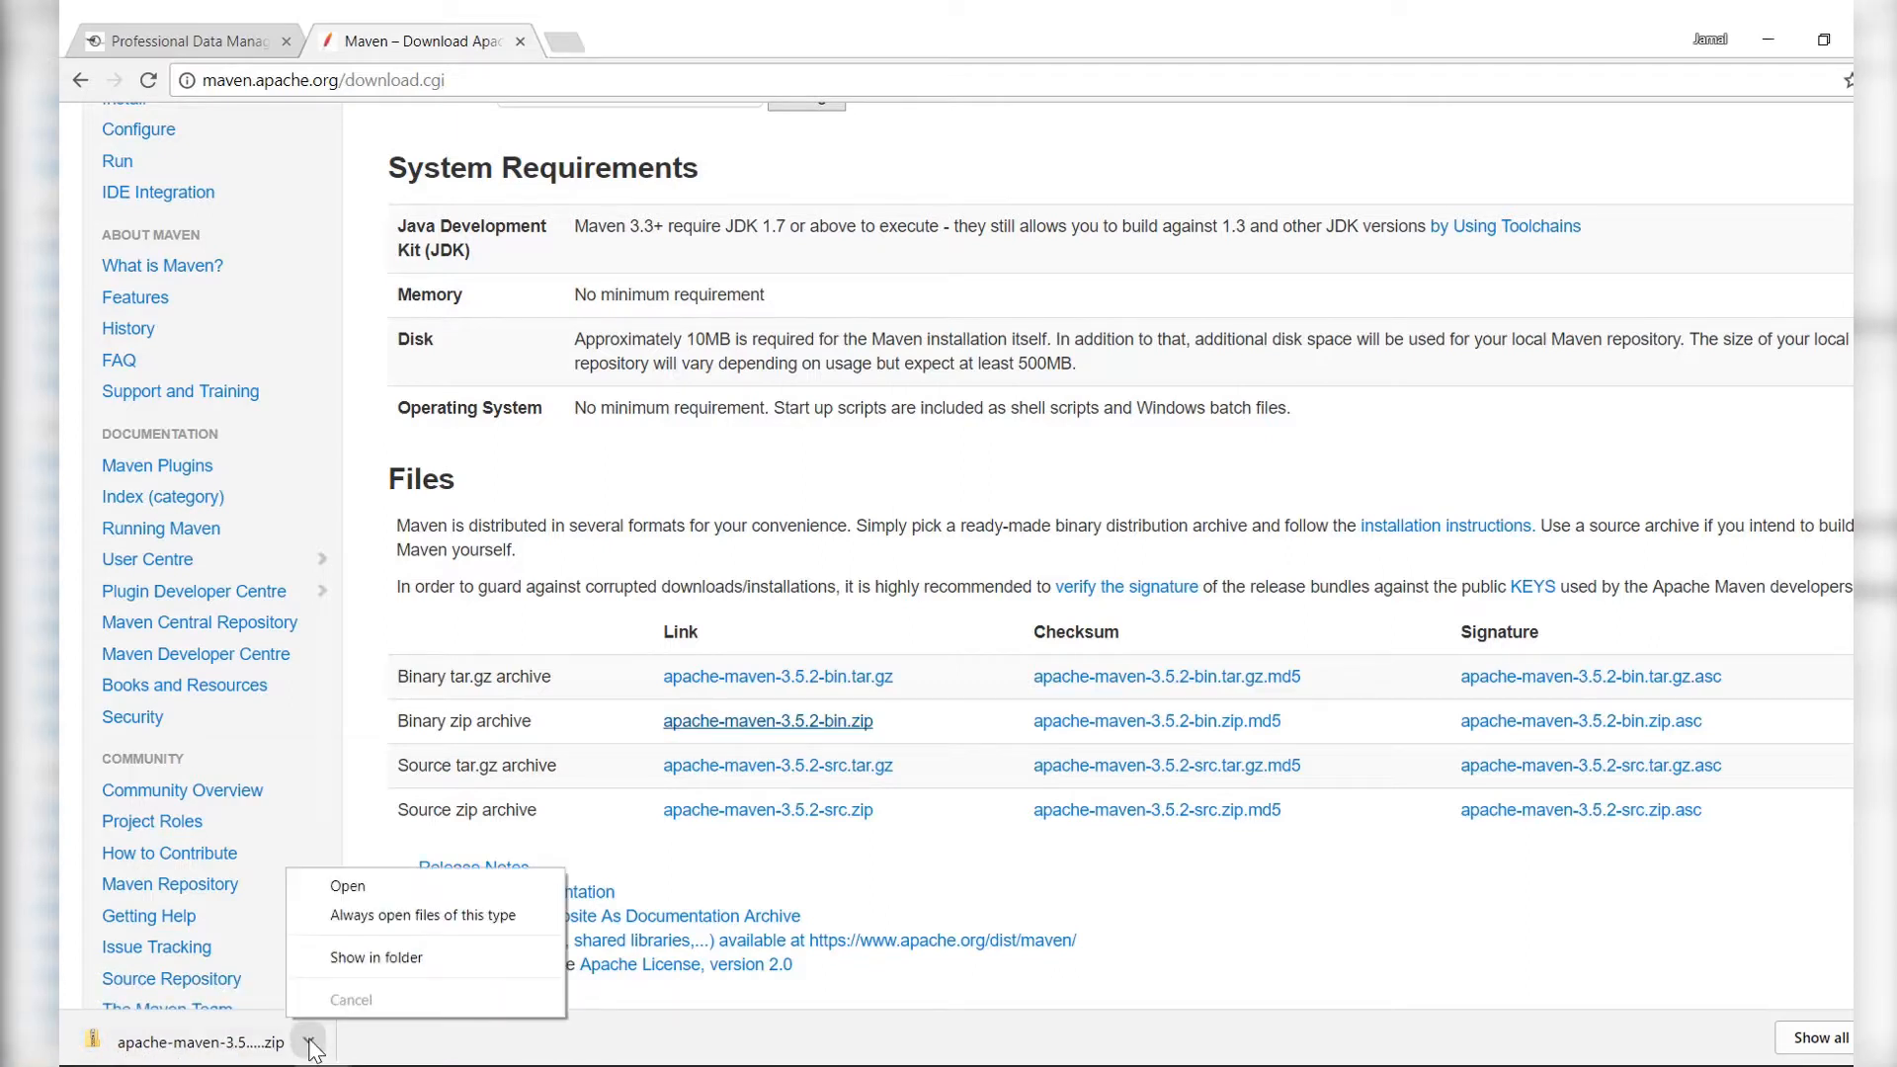
click(367, 971)
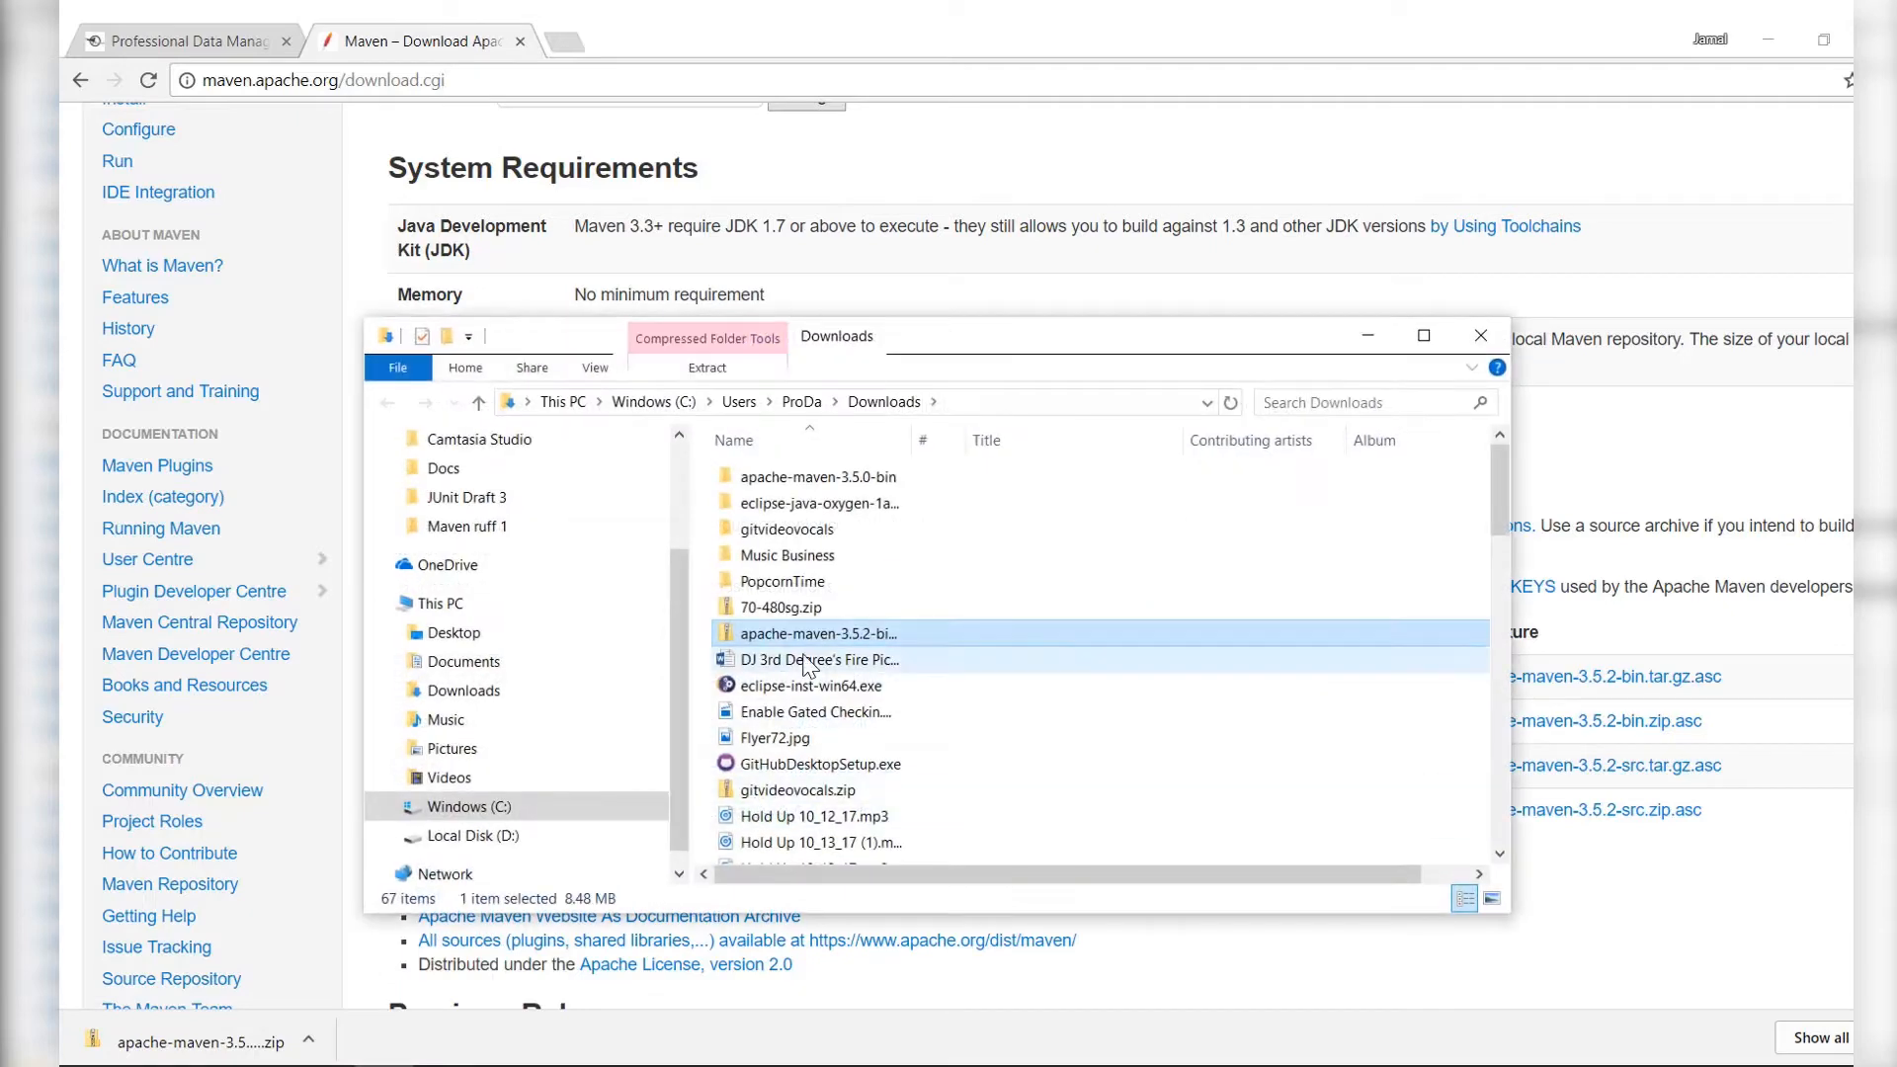
right_click(848, 635)
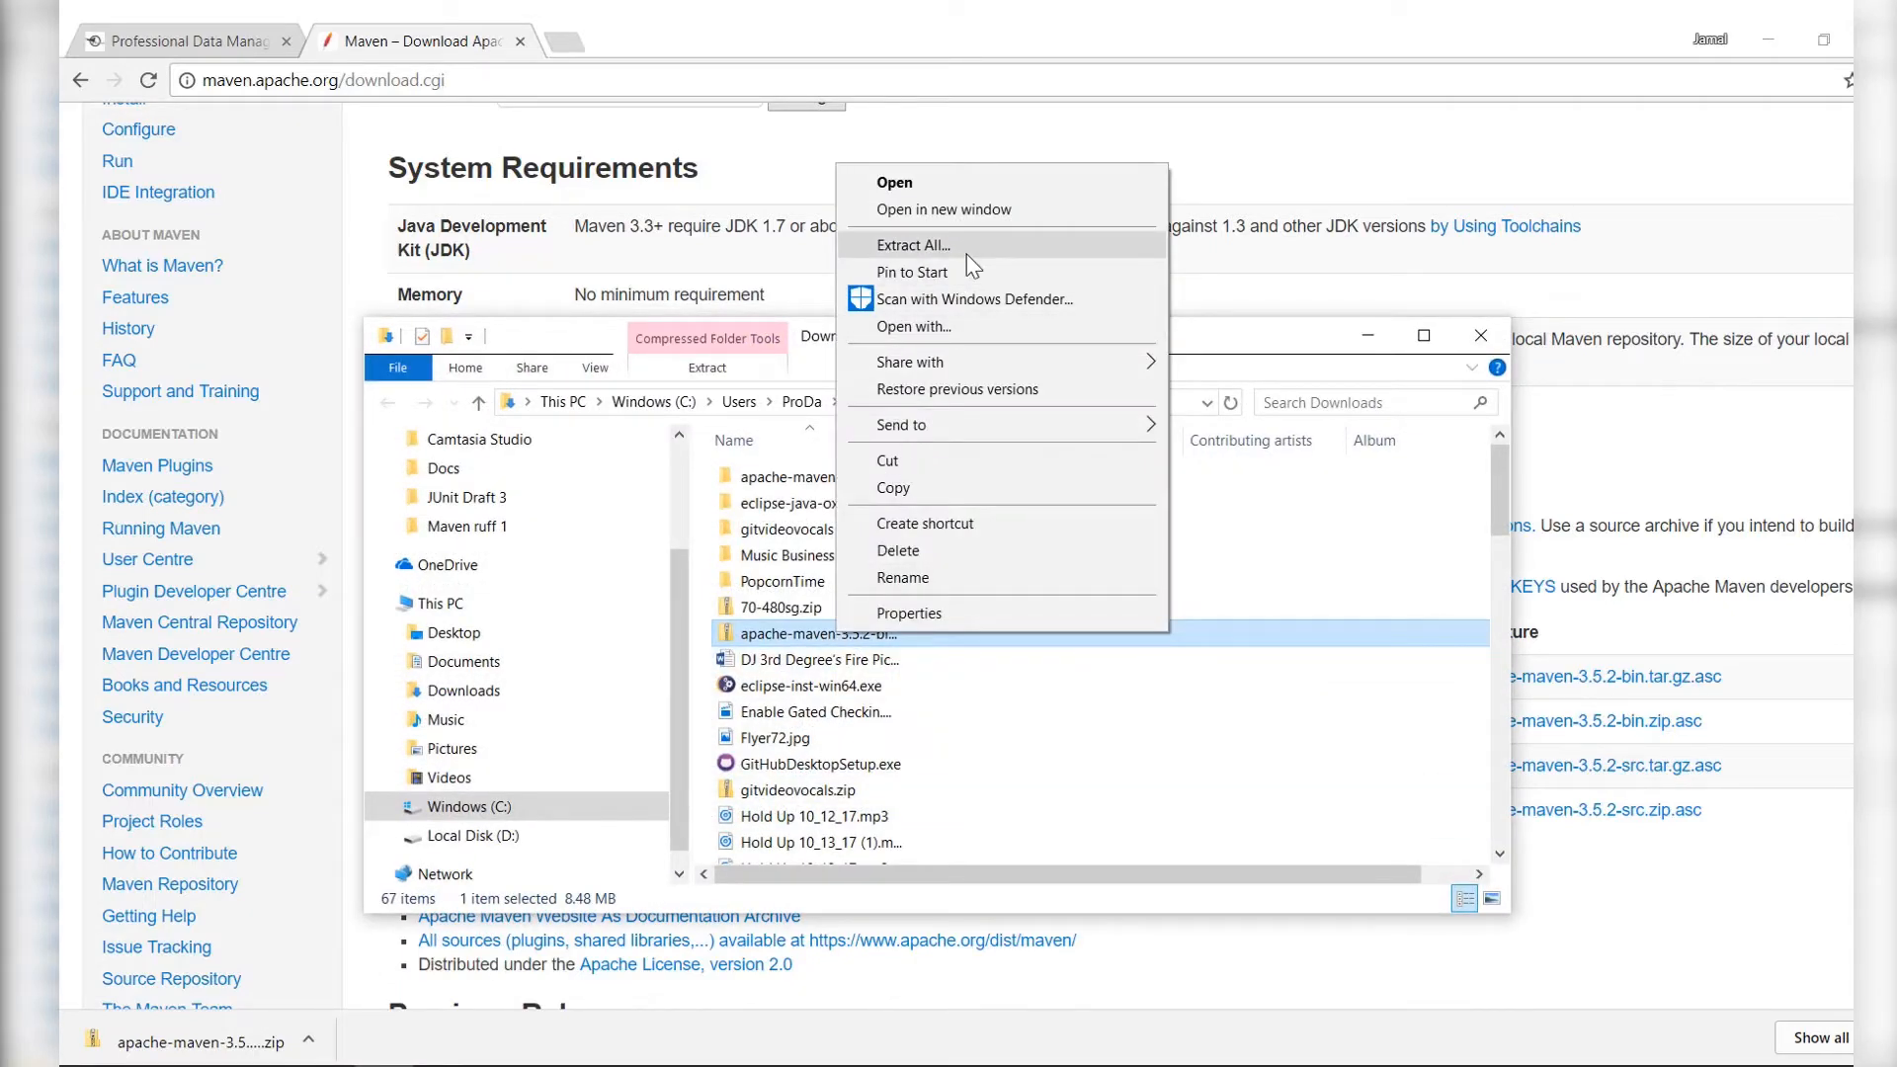
click(967, 249)
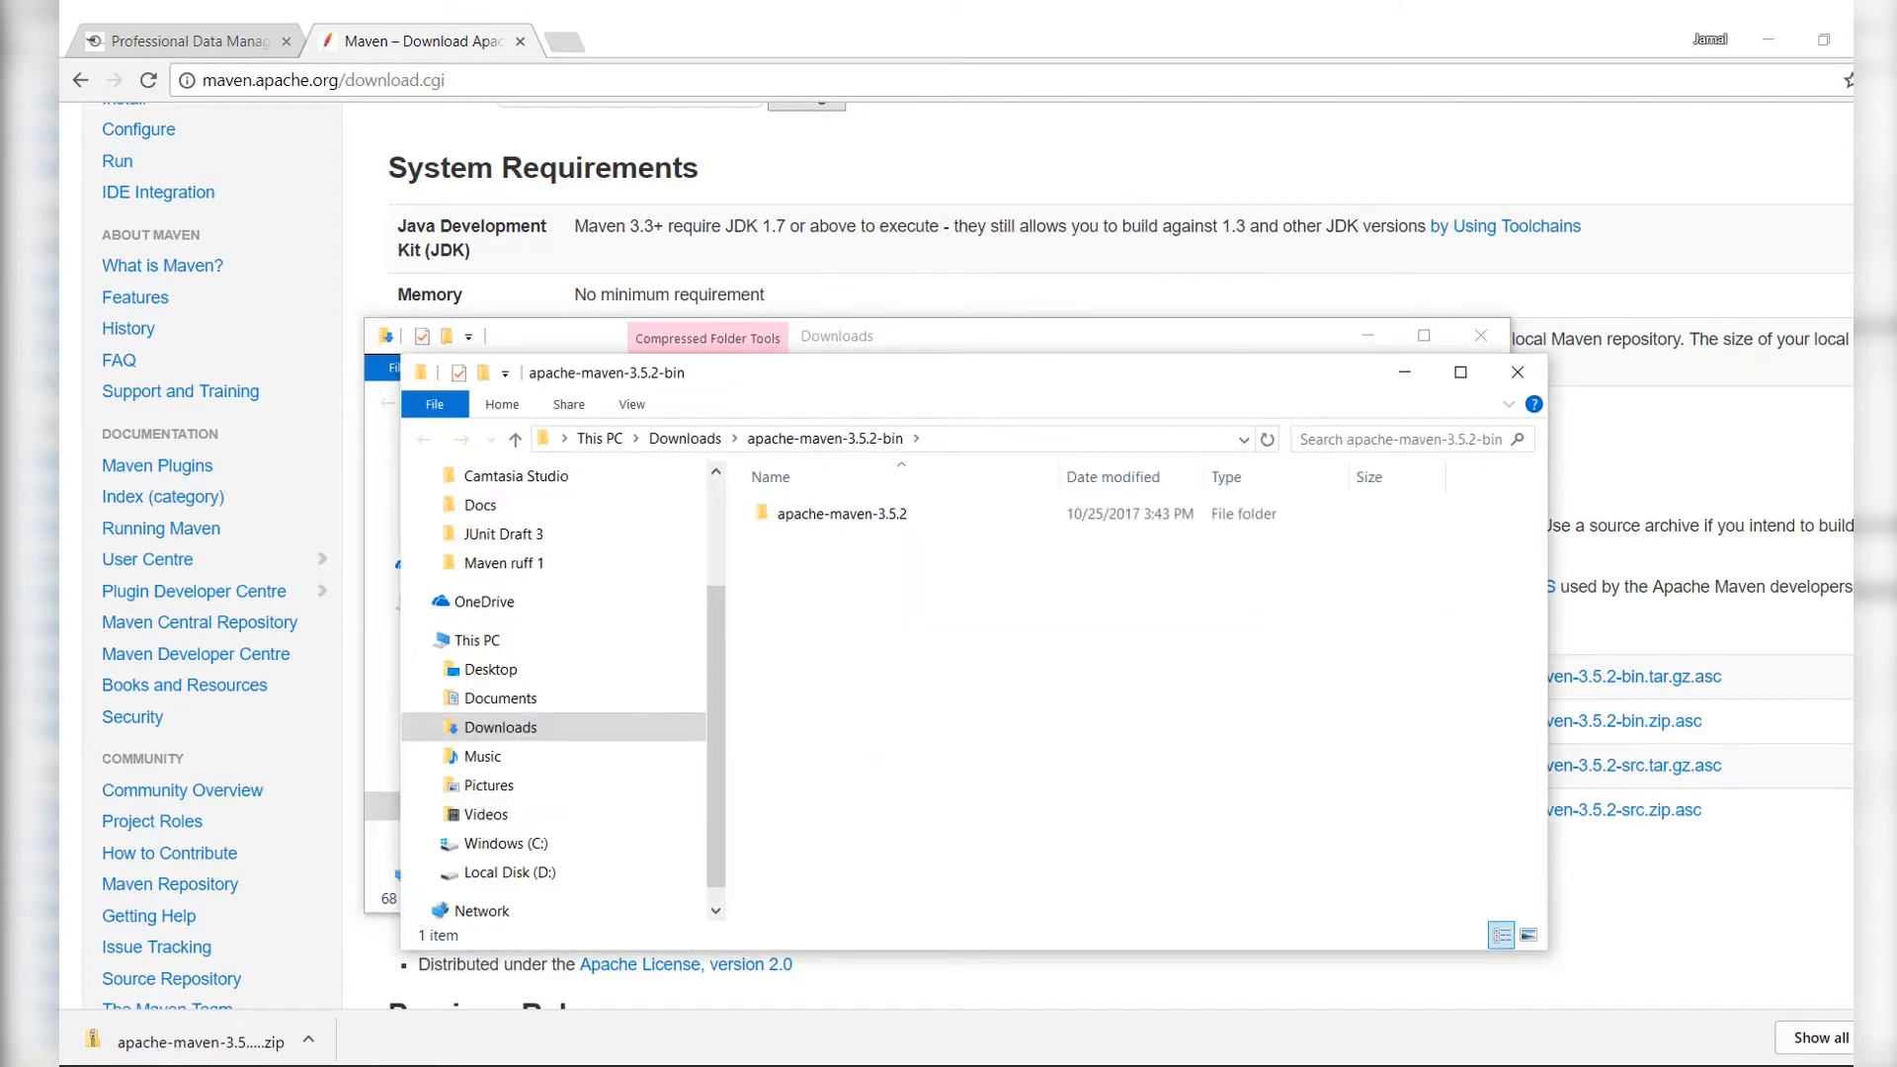
Step: Move the extracted apache-maven-3.5.2 folder to the root of the Windows (C:) drive
right_click(857, 520)
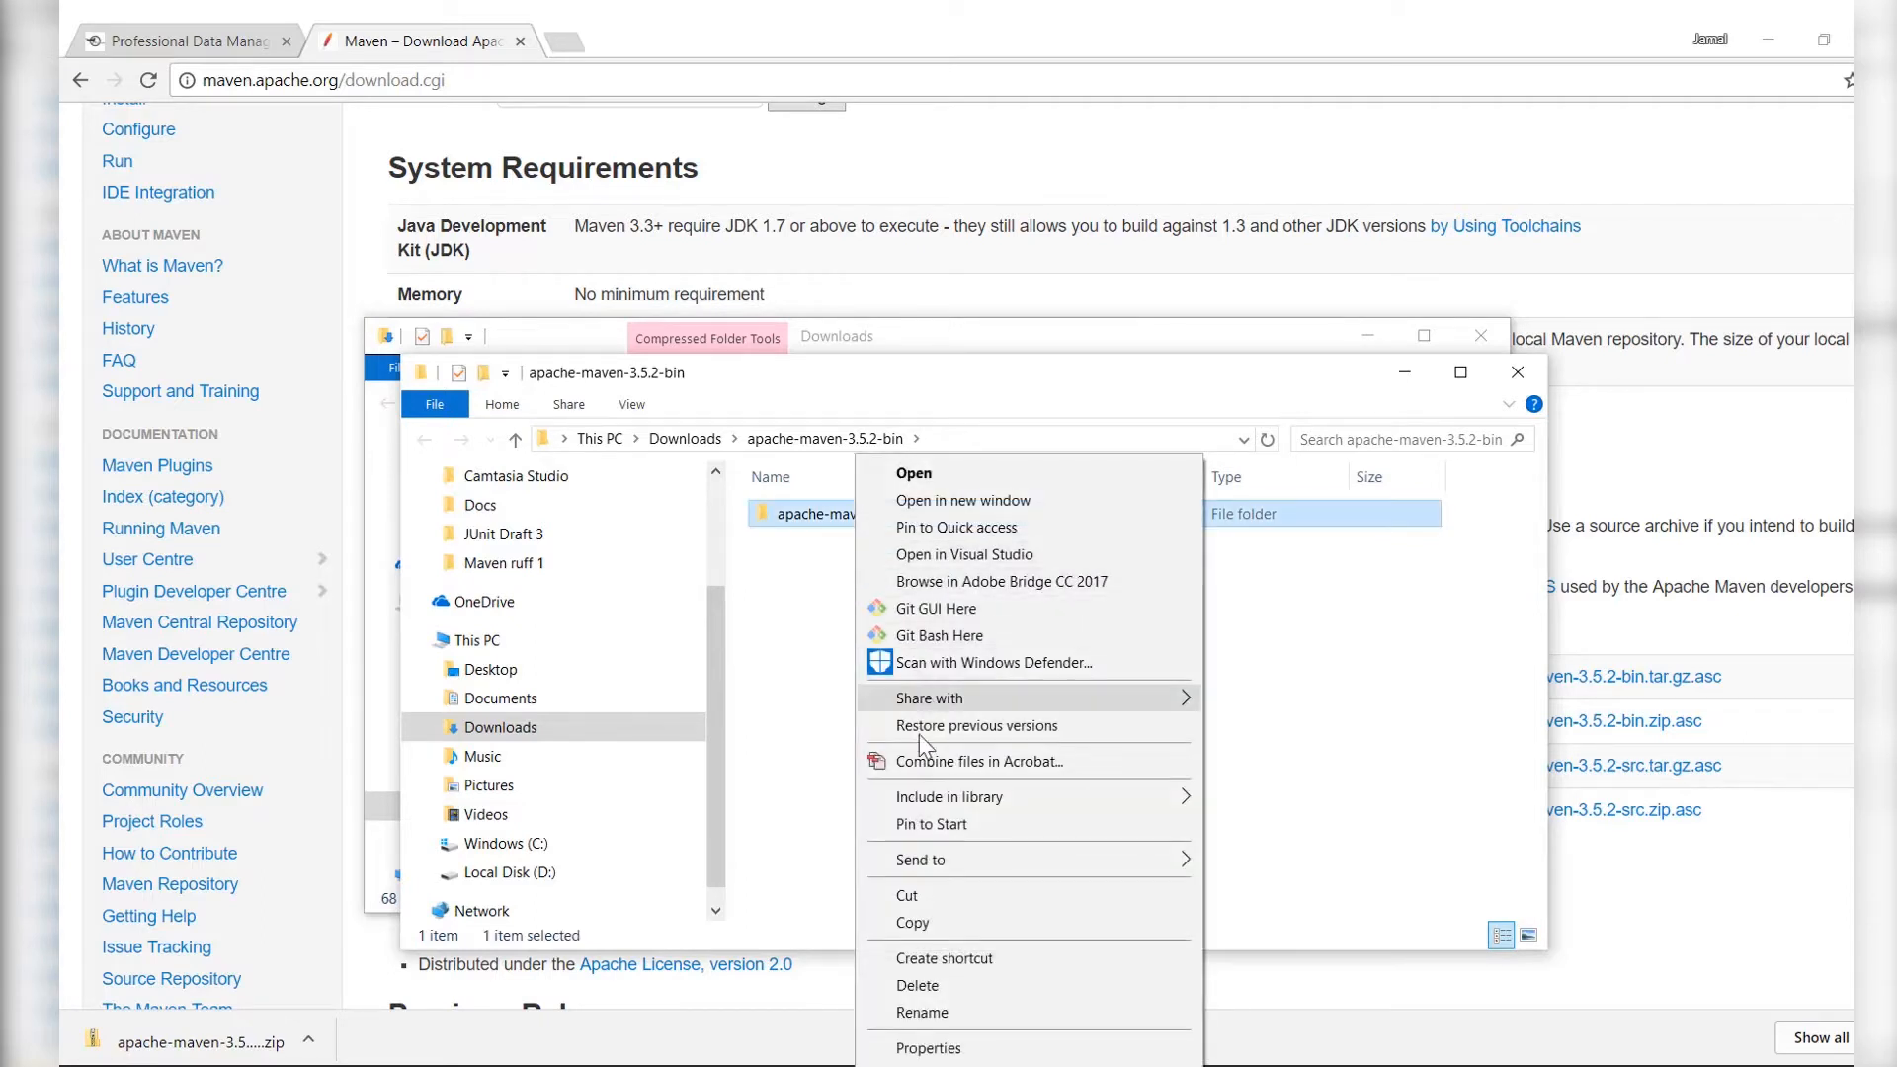
click(907, 896)
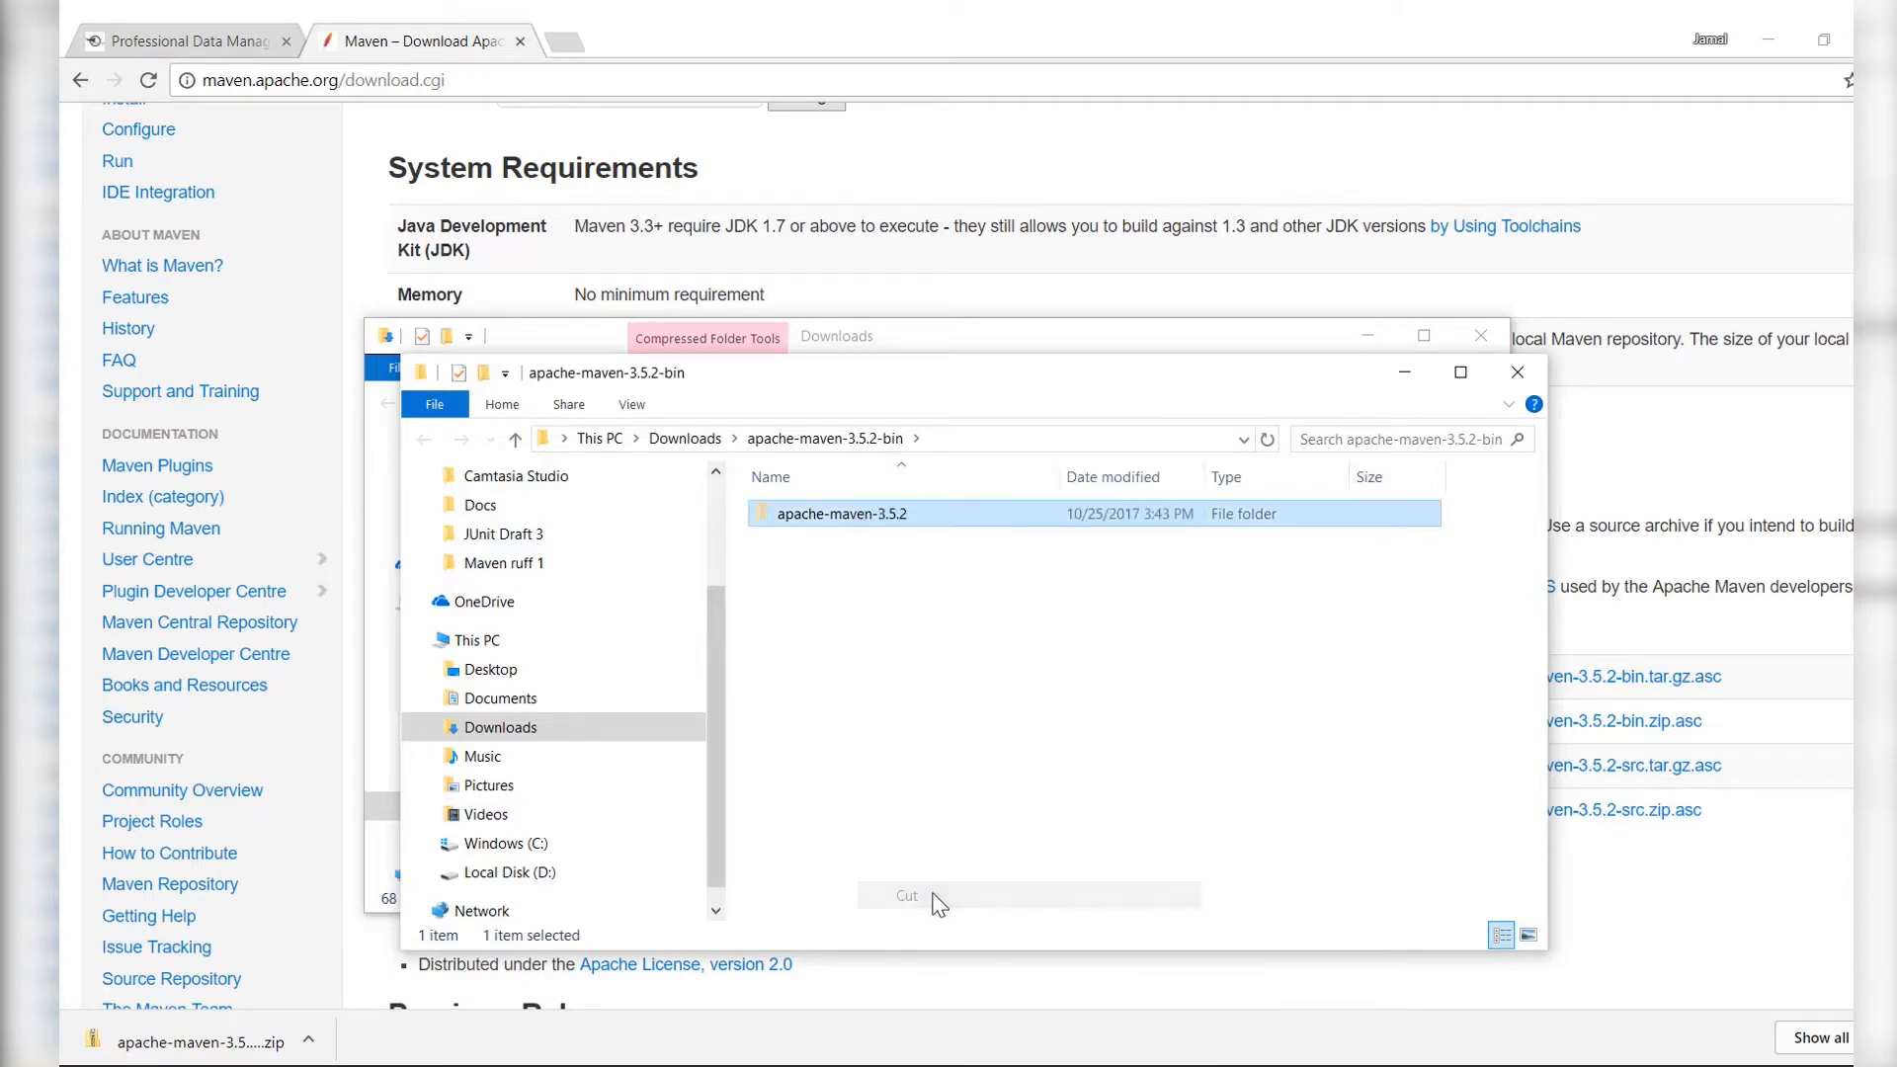
click(146, 1052)
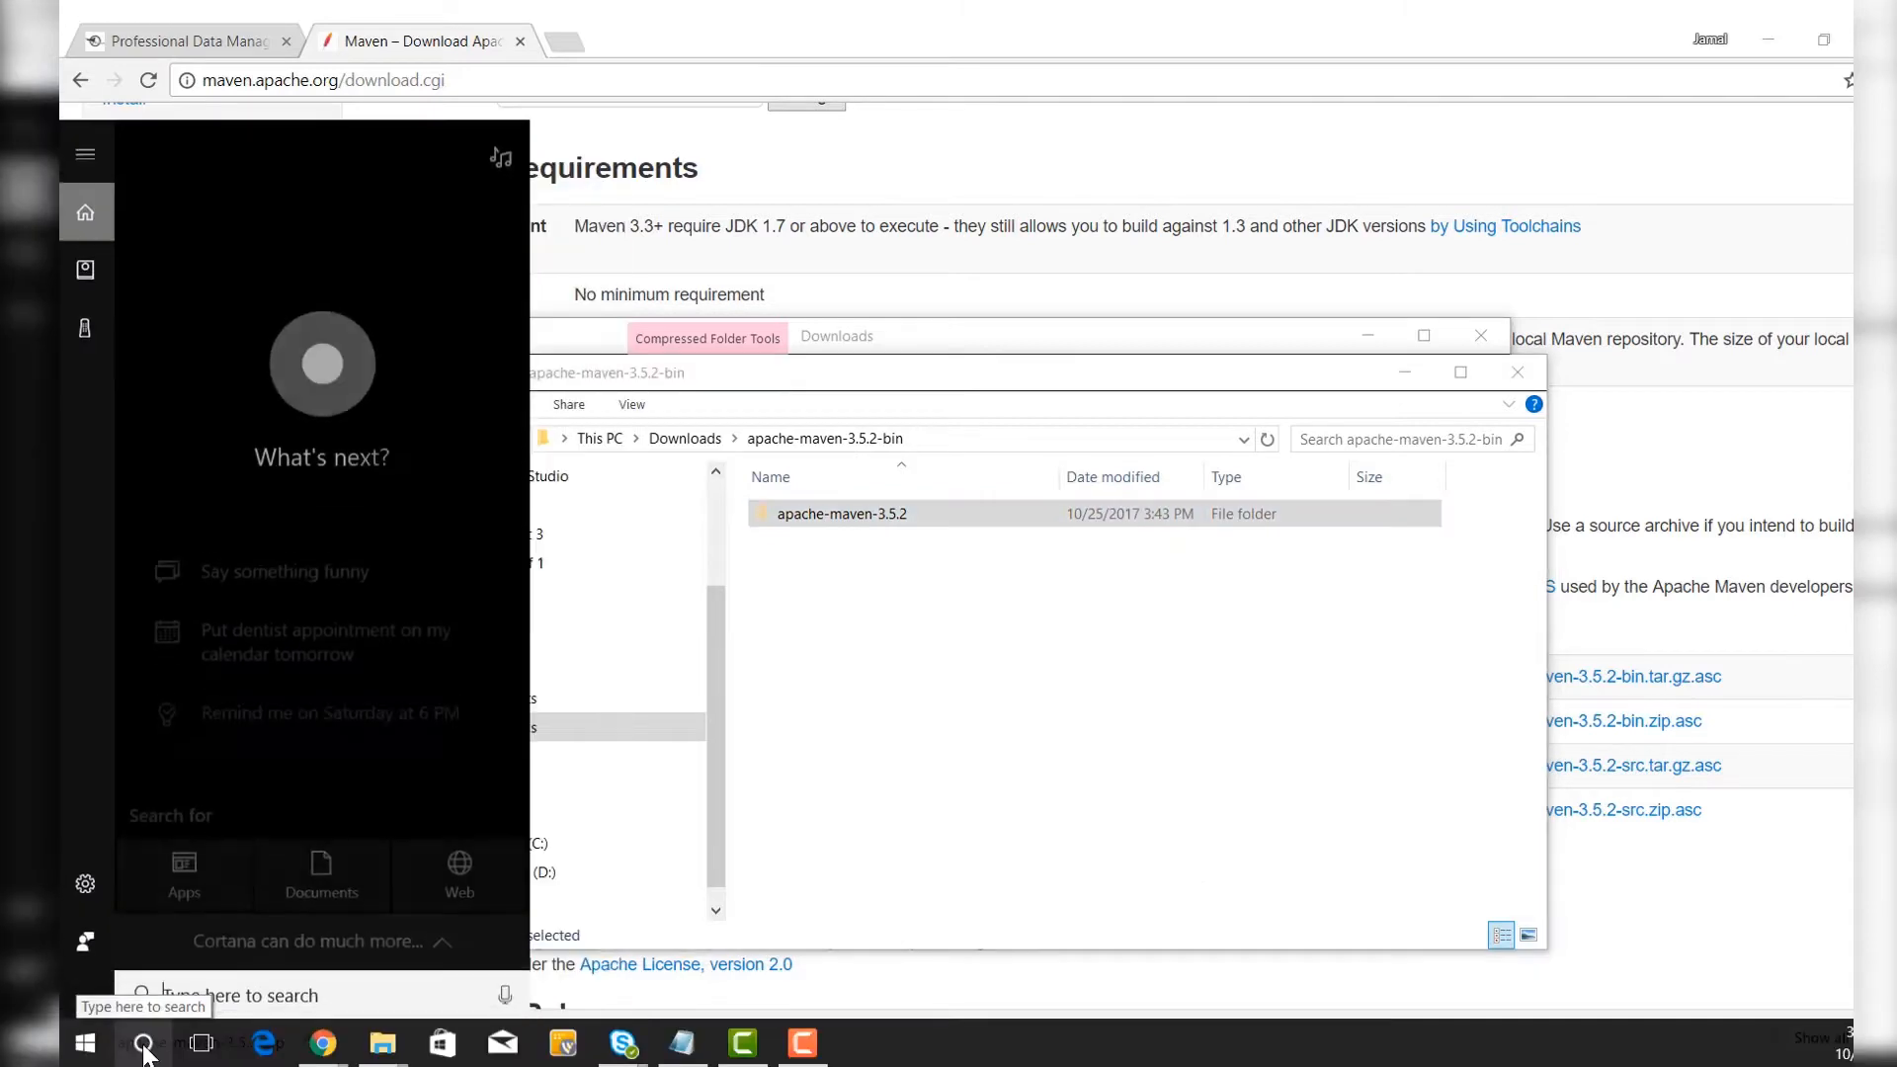
text(th)
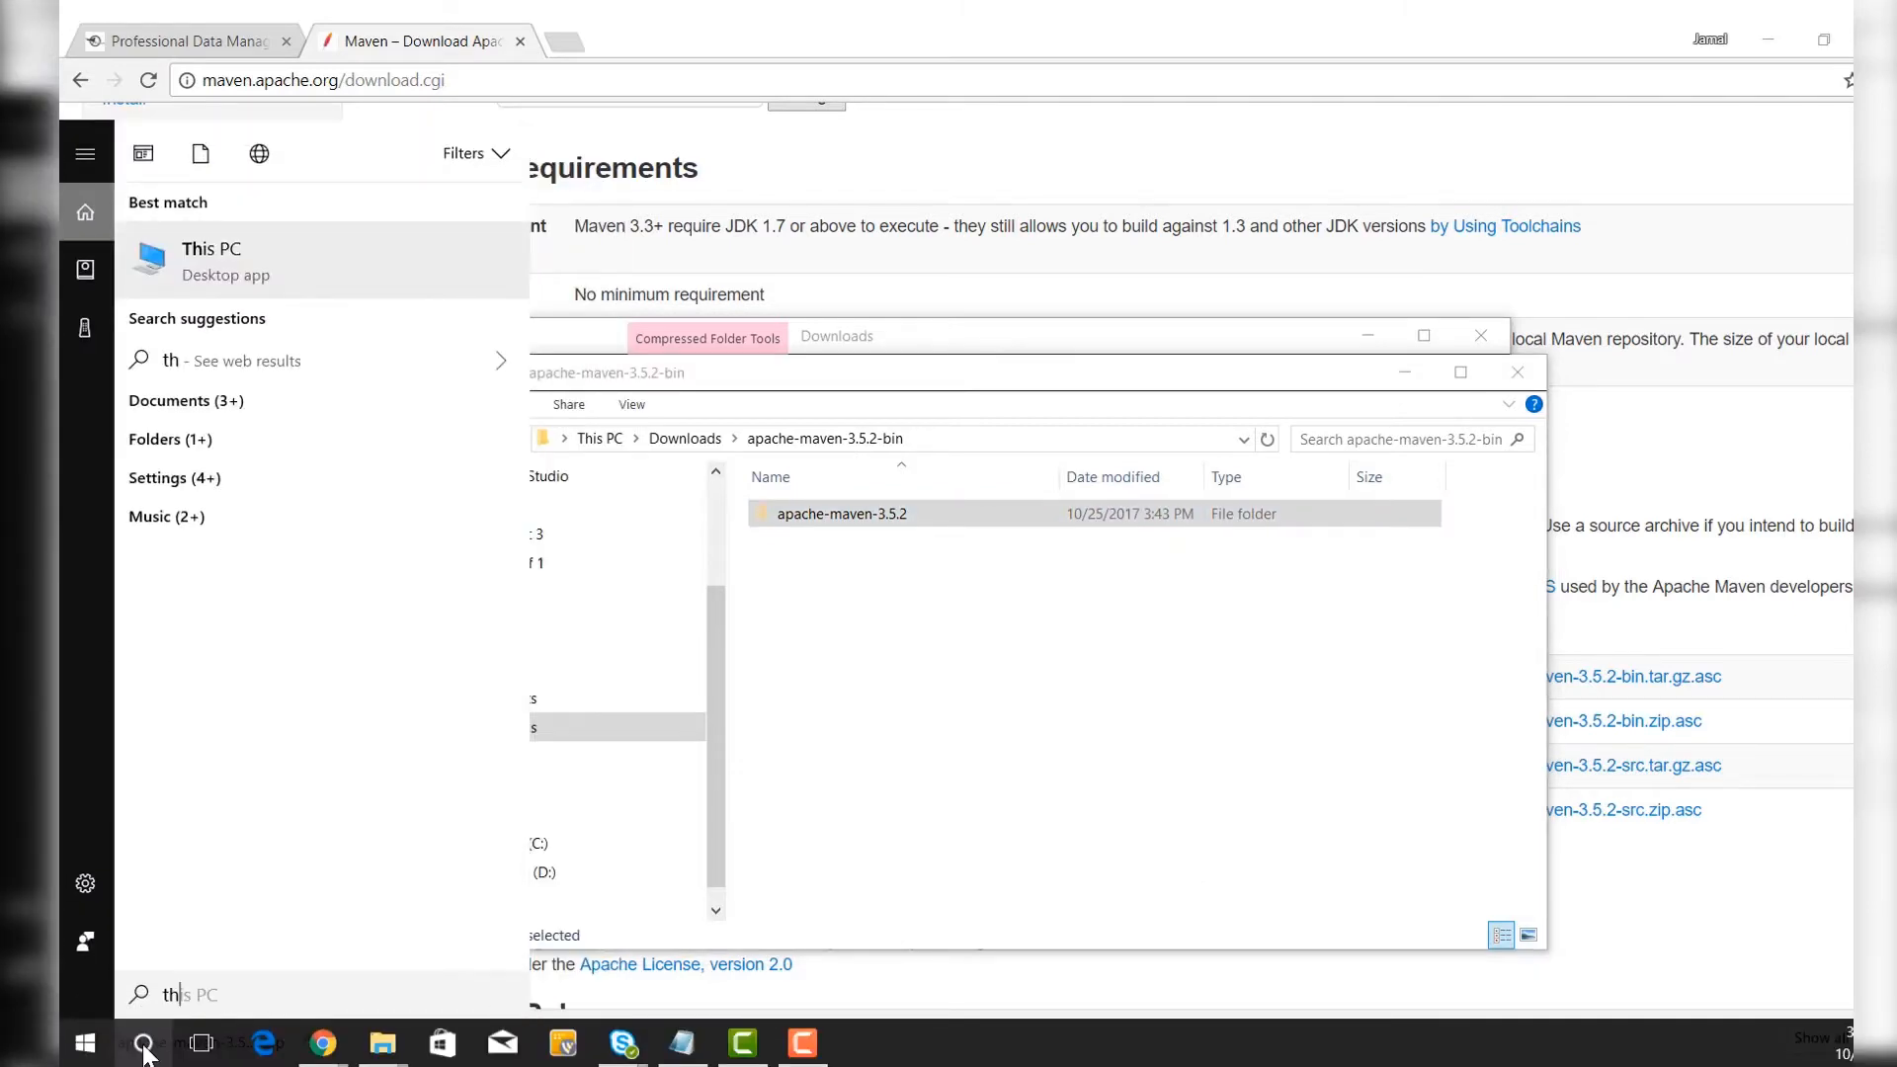
key(Return)
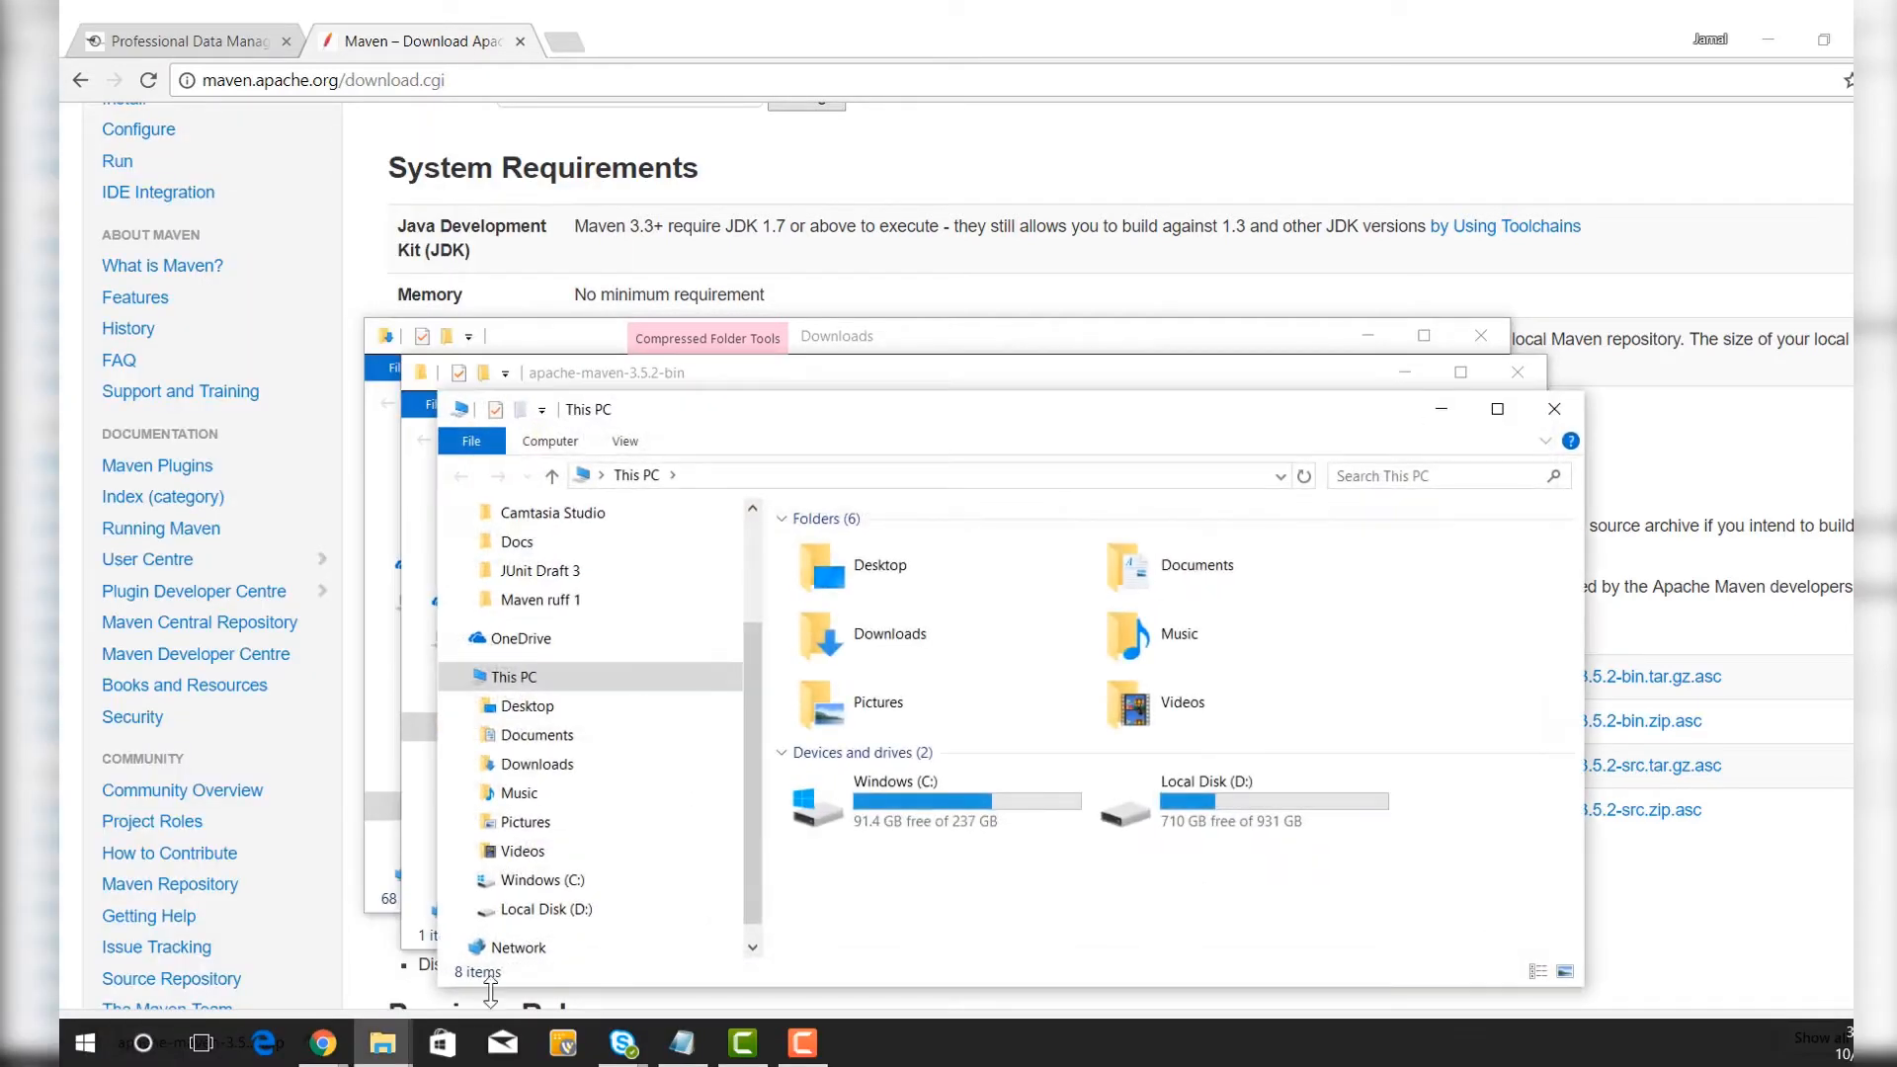
double_click(818, 812)
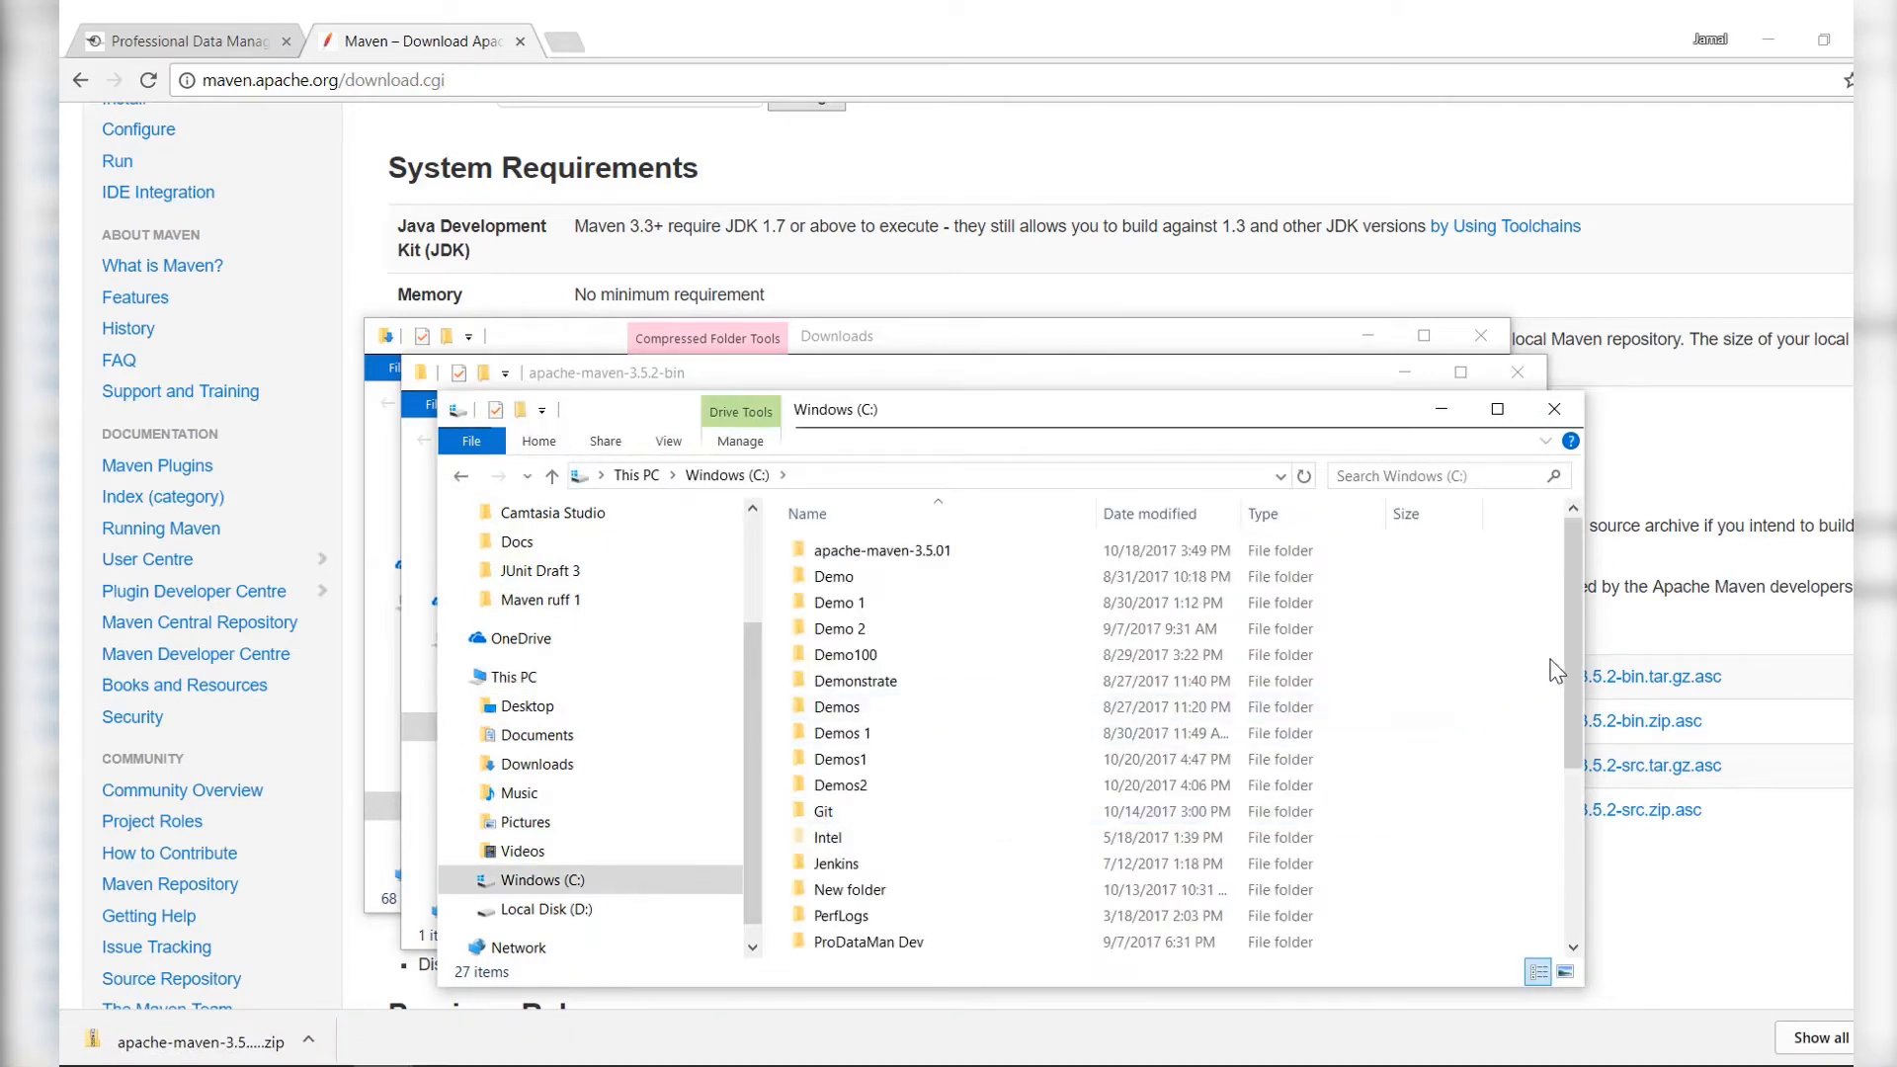
drag(1573, 668, 1573, 833)
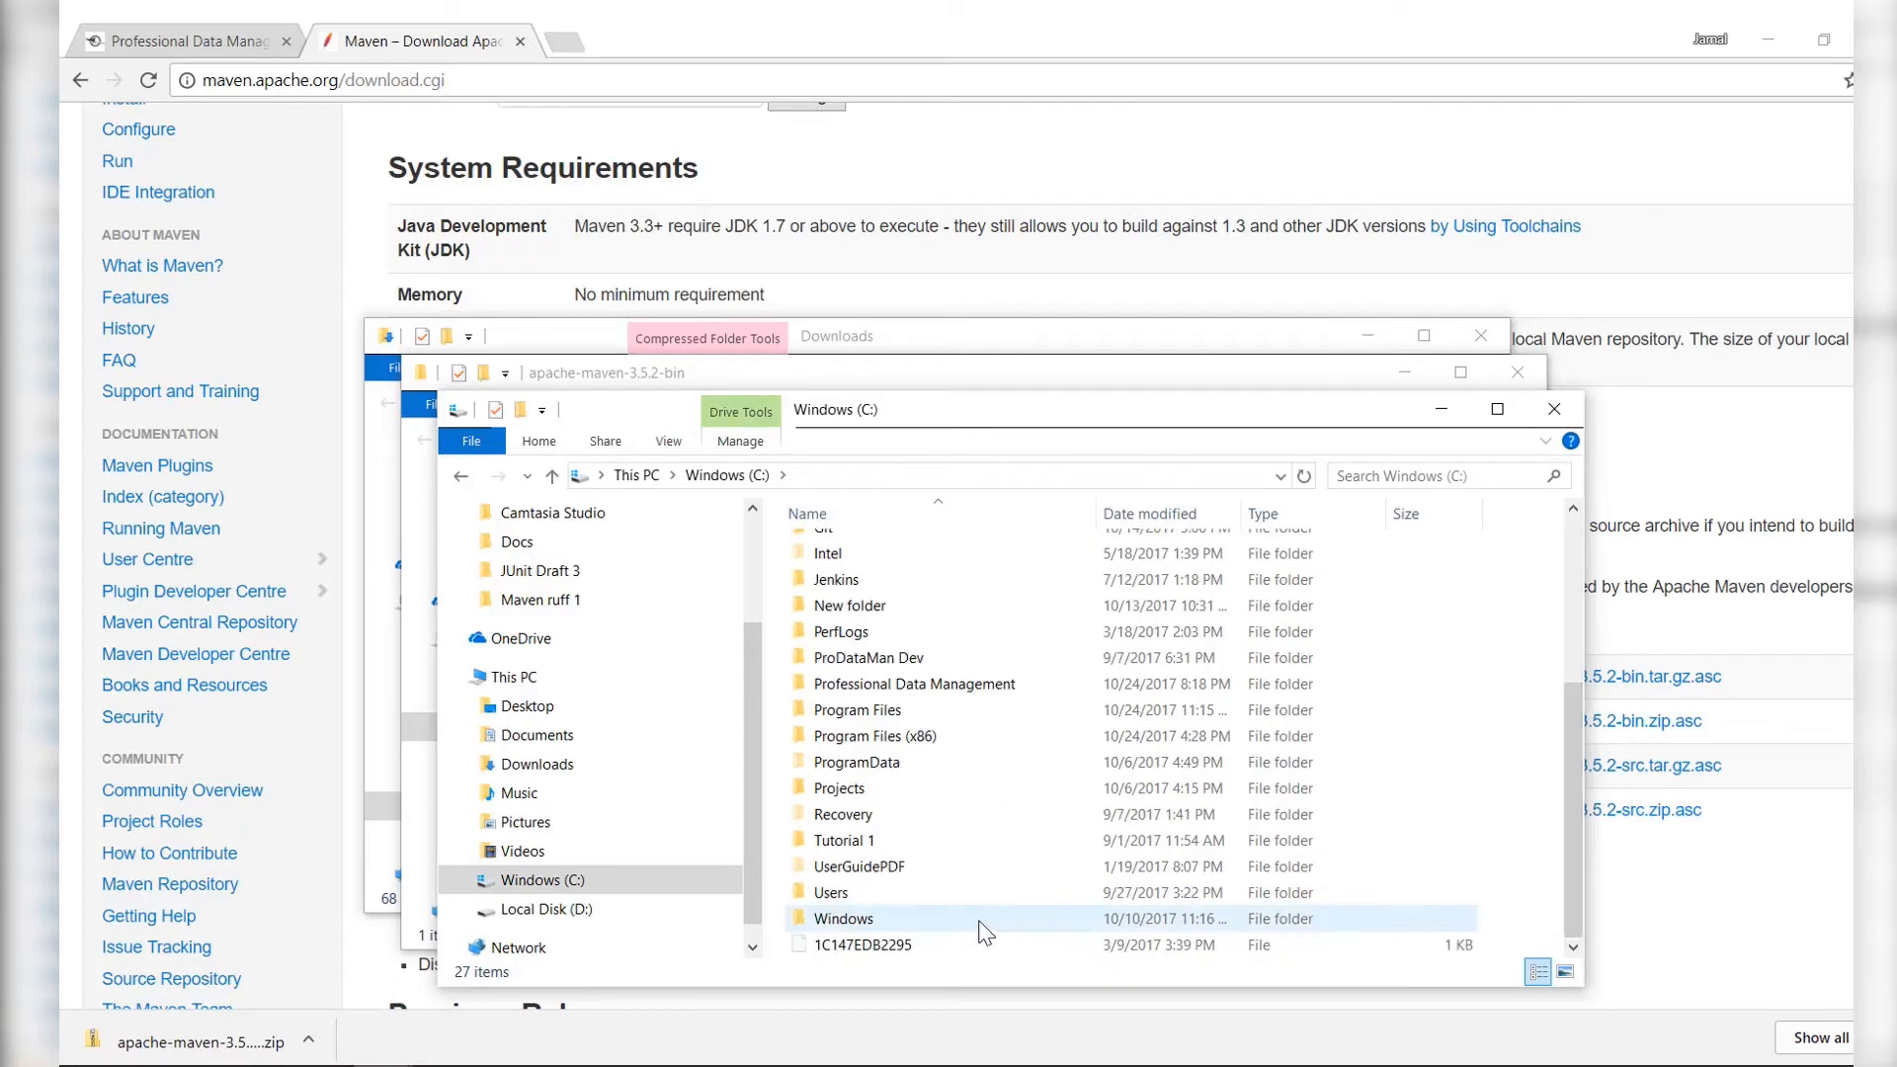
right_click(981, 931)
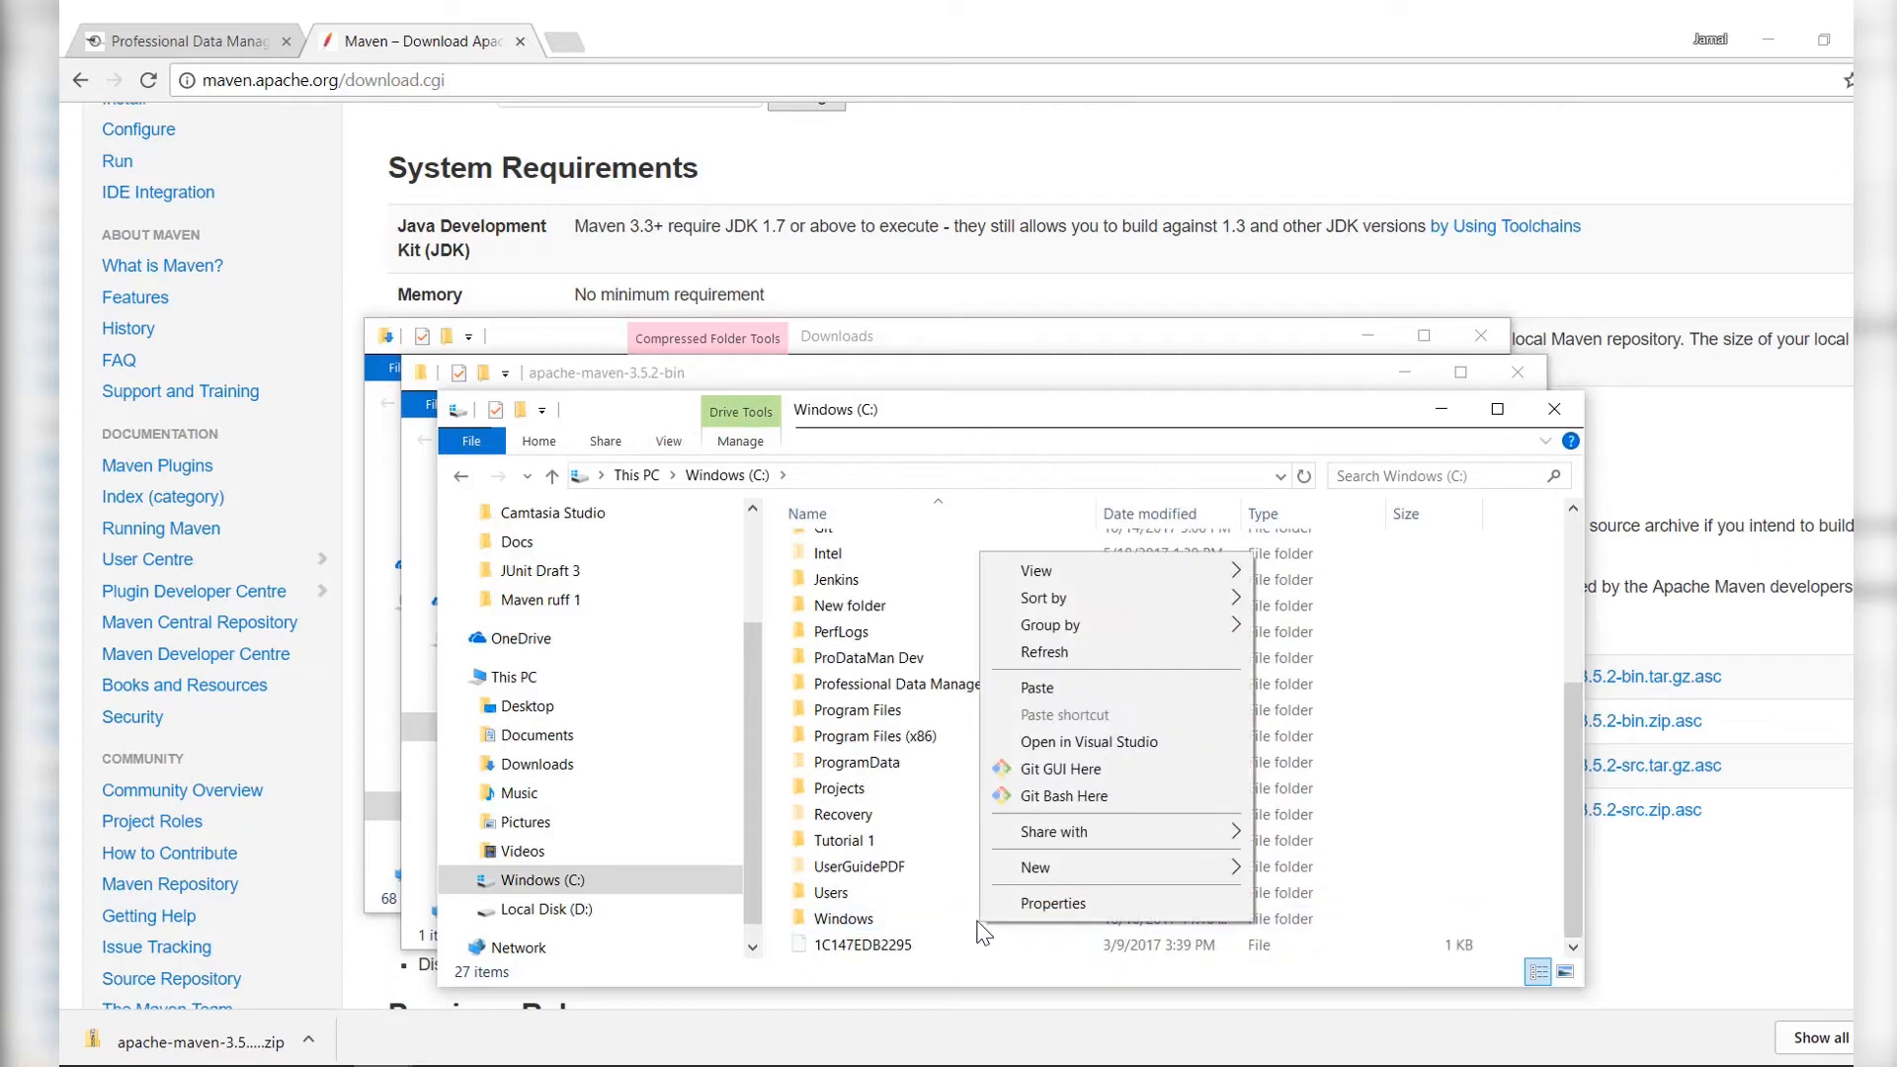
click(1117, 687)
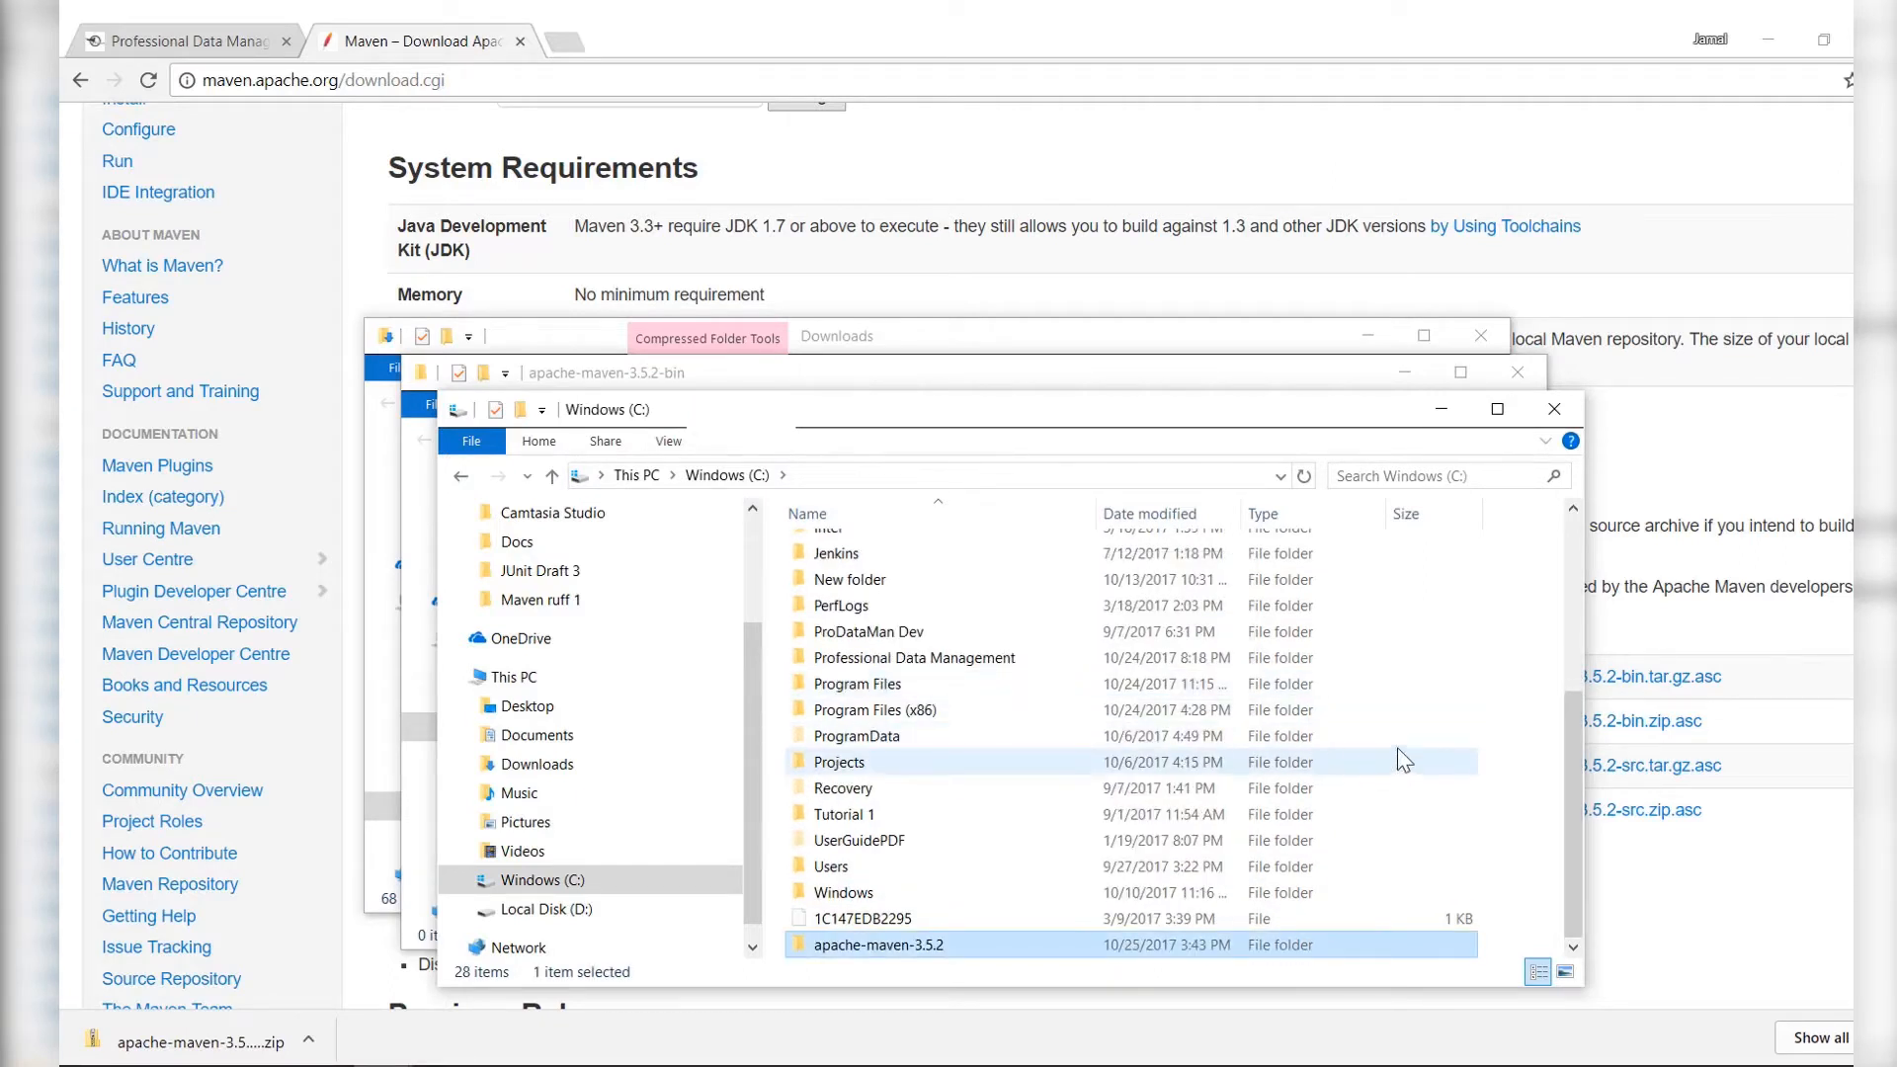
Step: Rename the apache-maven-3.5.2 folder on the C: drive as Maven, and dismiss the browser's download bar
right_click(913, 950)
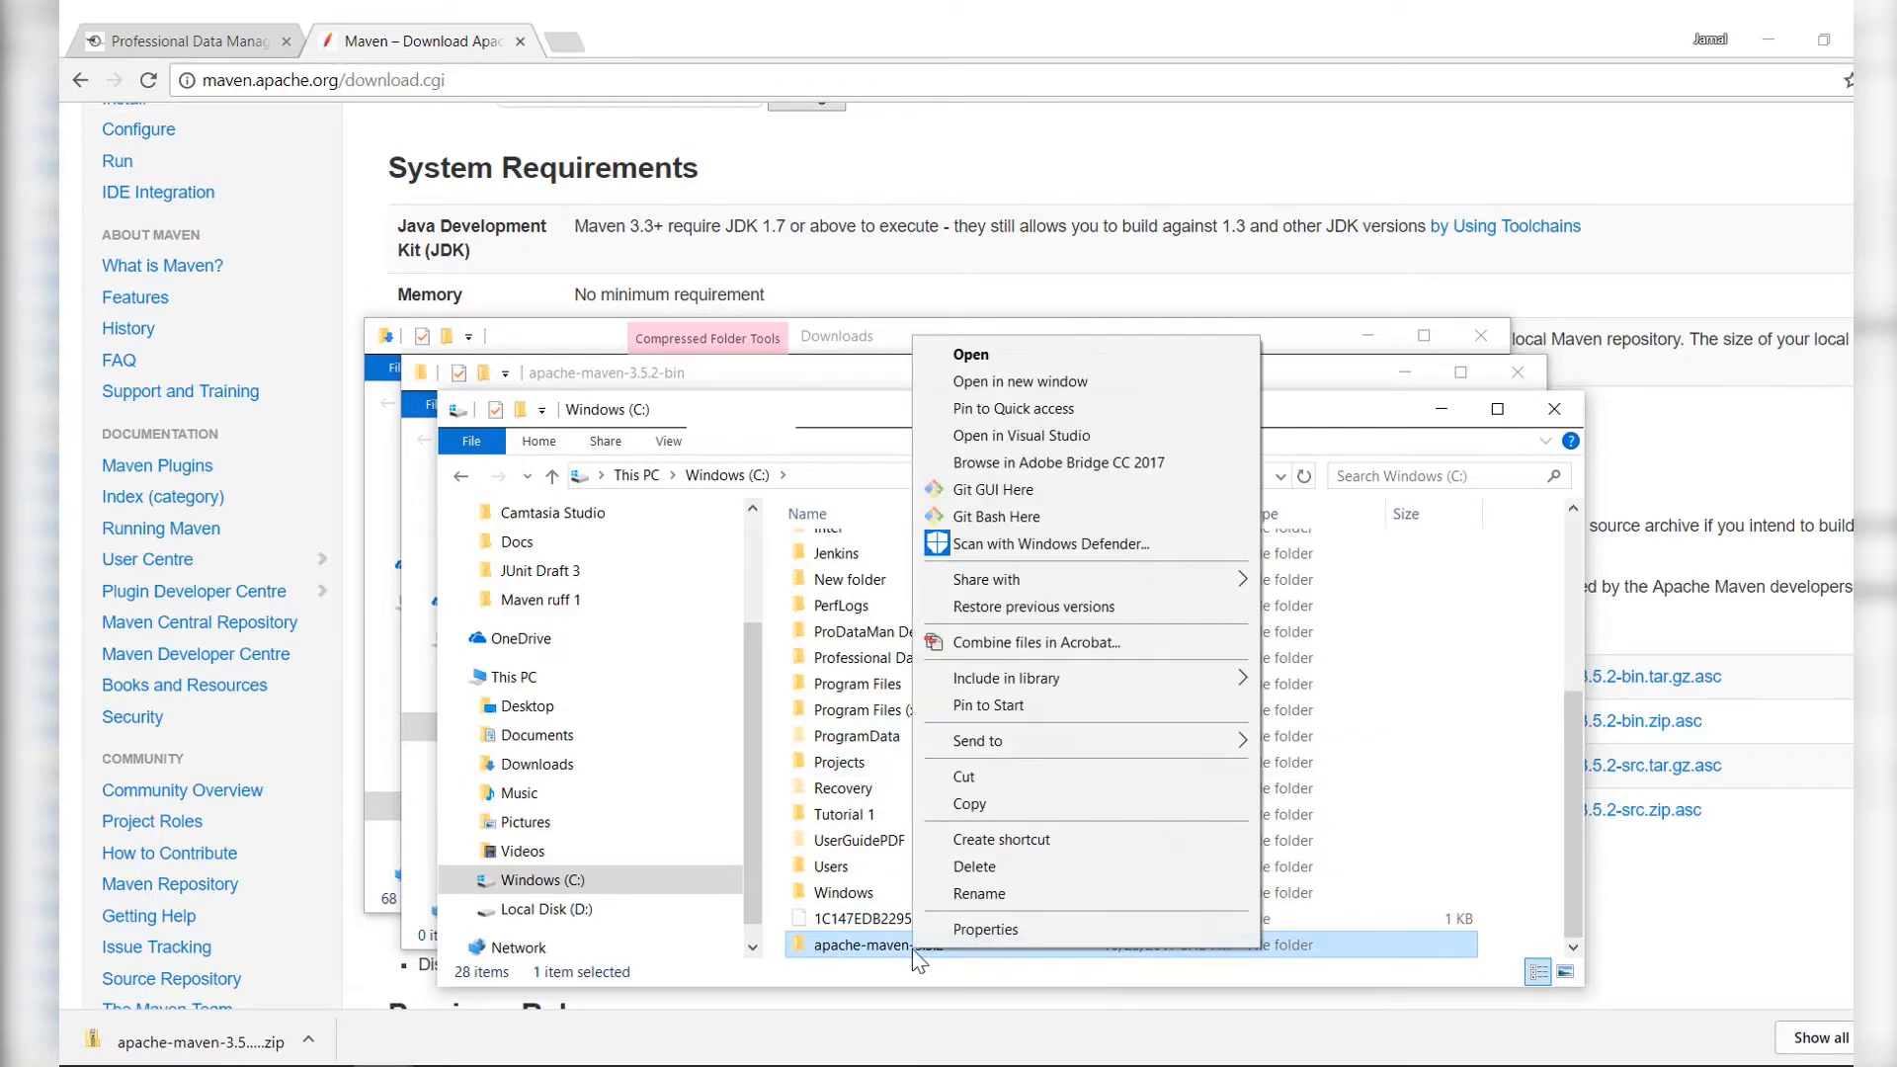
click(958, 901)
text(Maven)
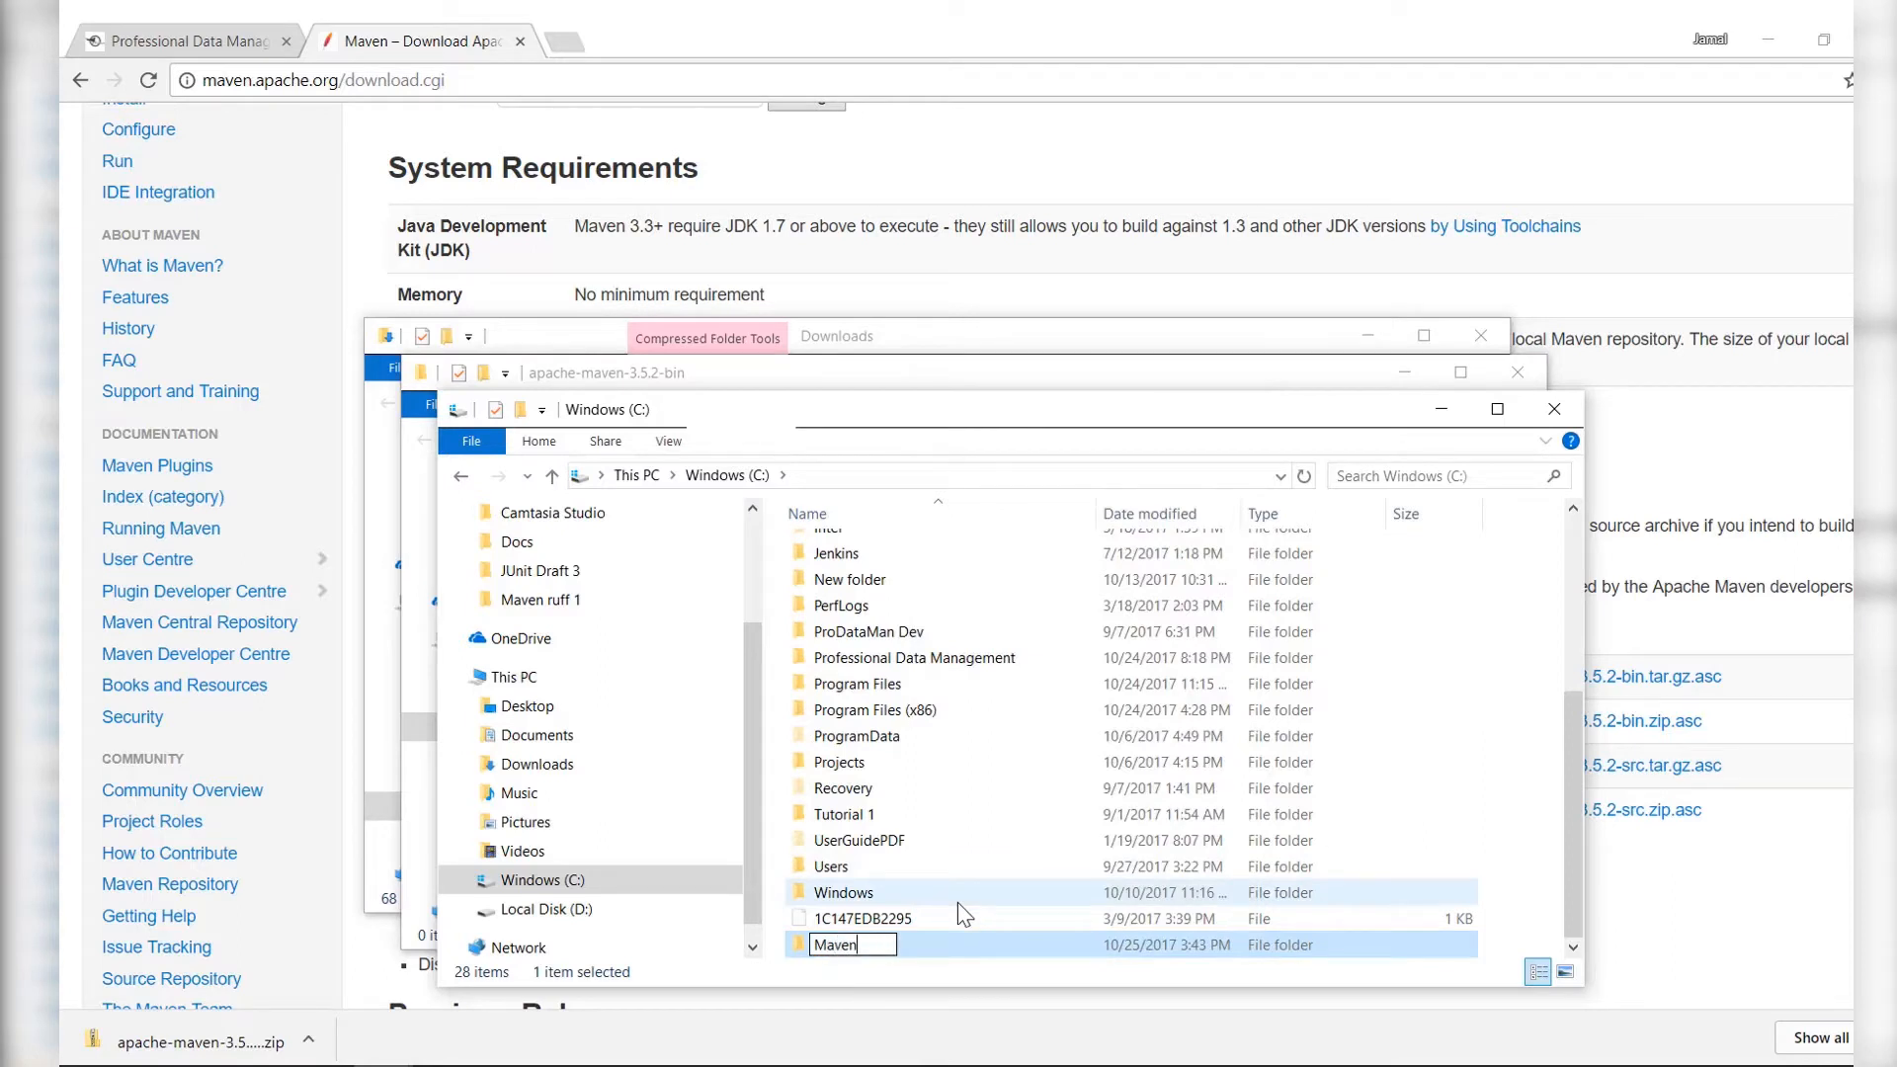
key(Return)
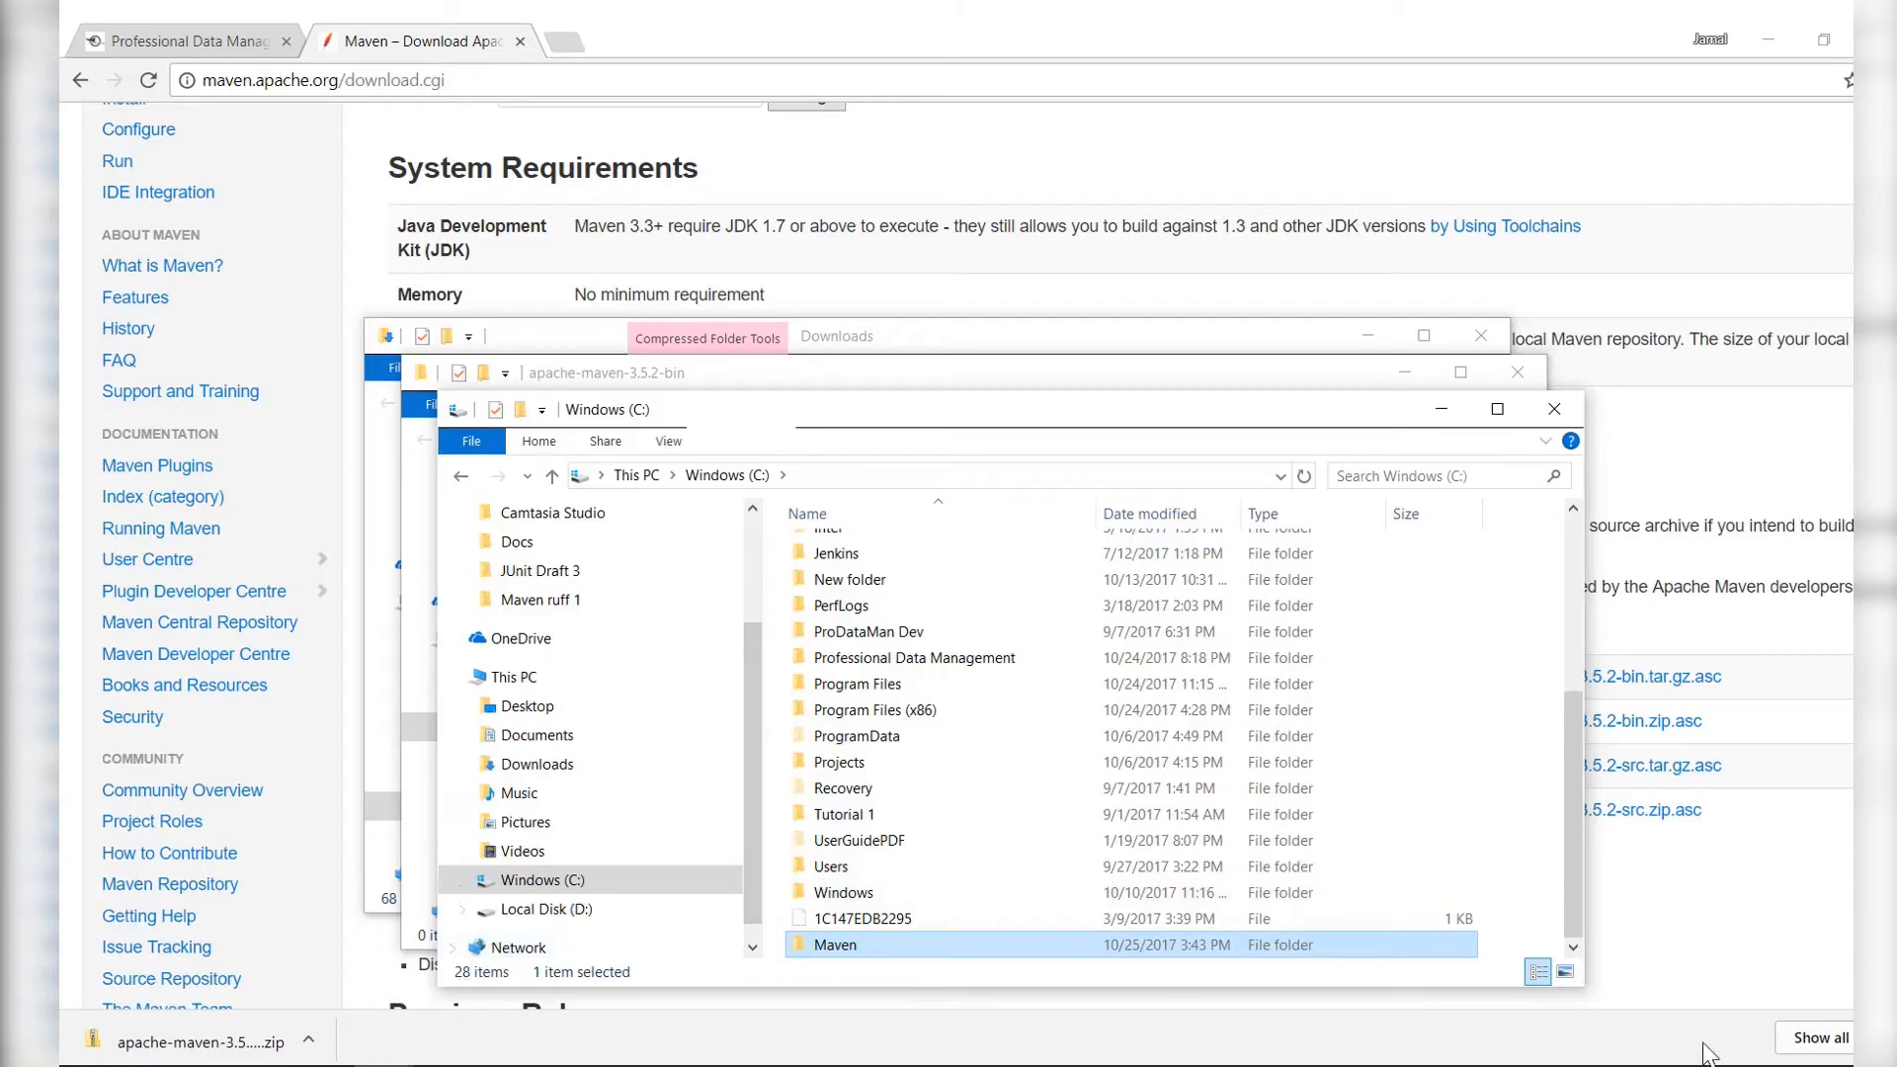
click(1881, 1039)
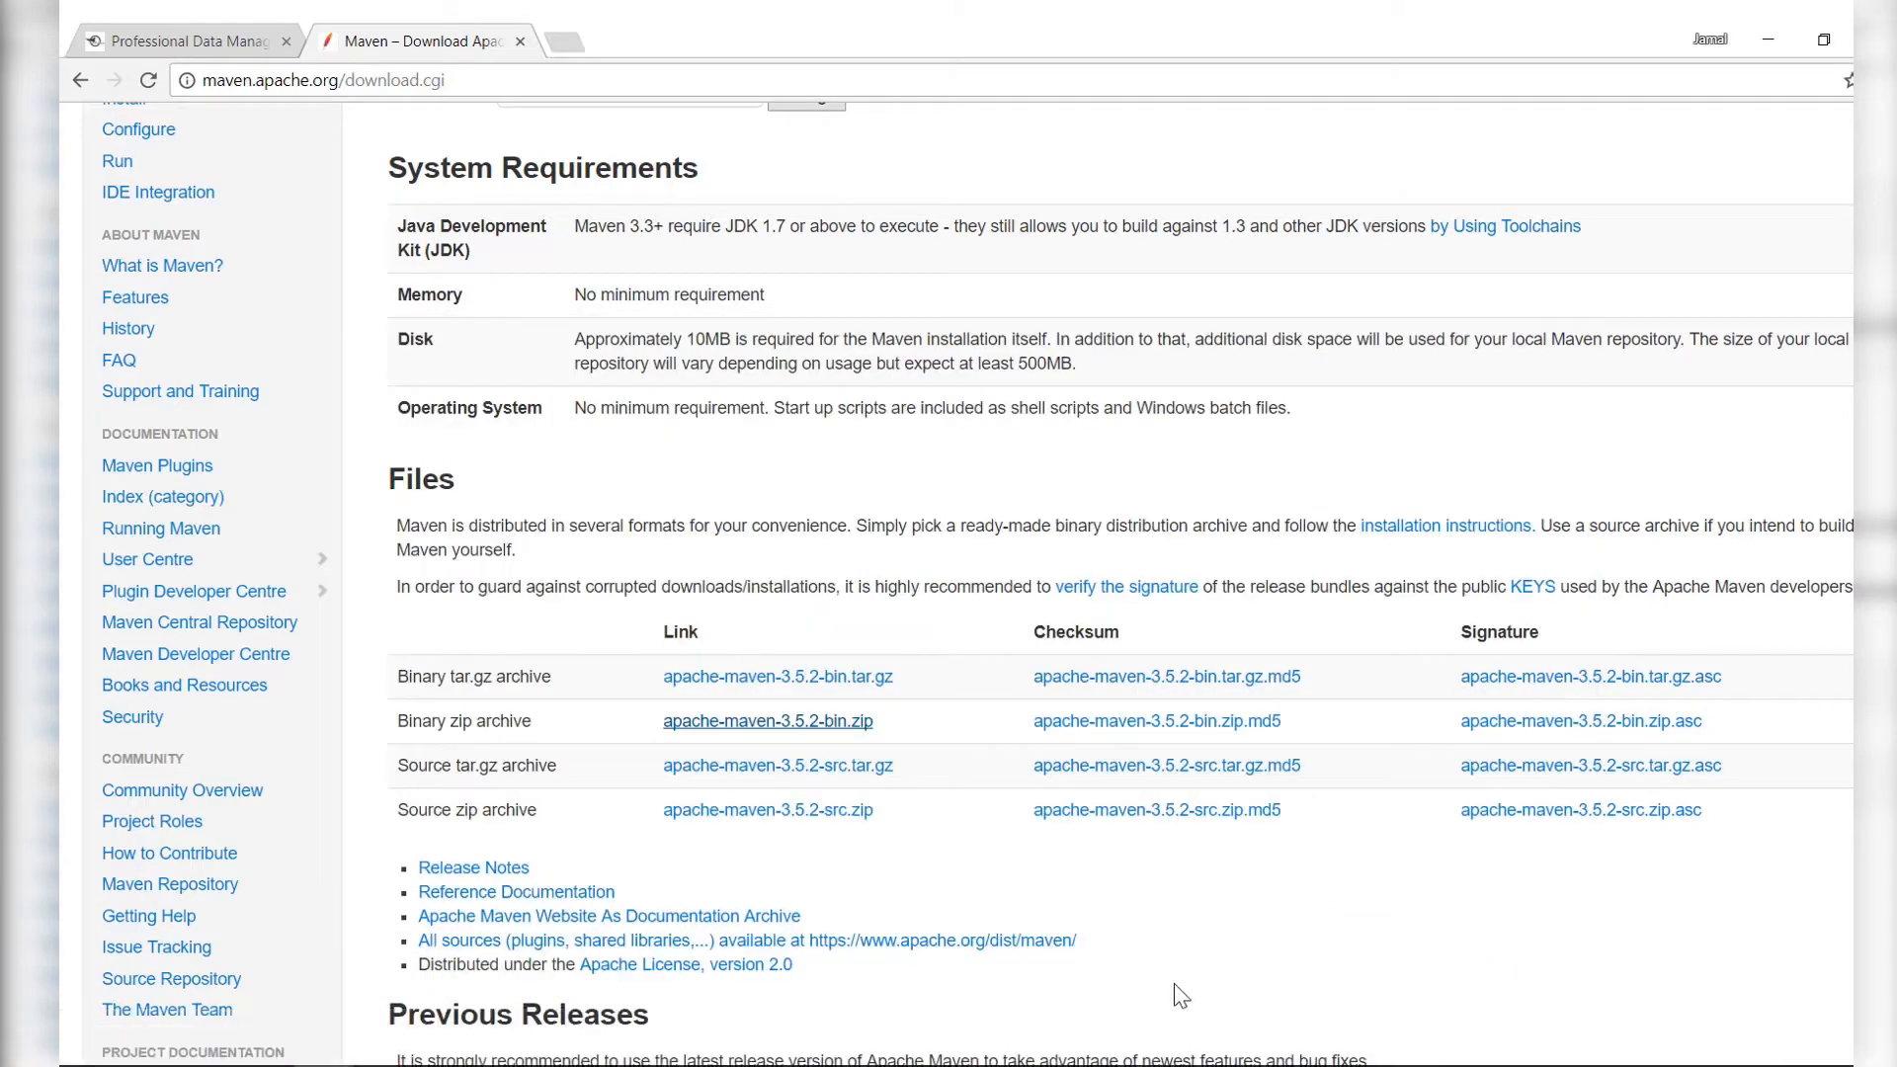
Step: Open the Environment Variables dialog from the advanced system settings in Control Panel
mouse_move(259, 1062)
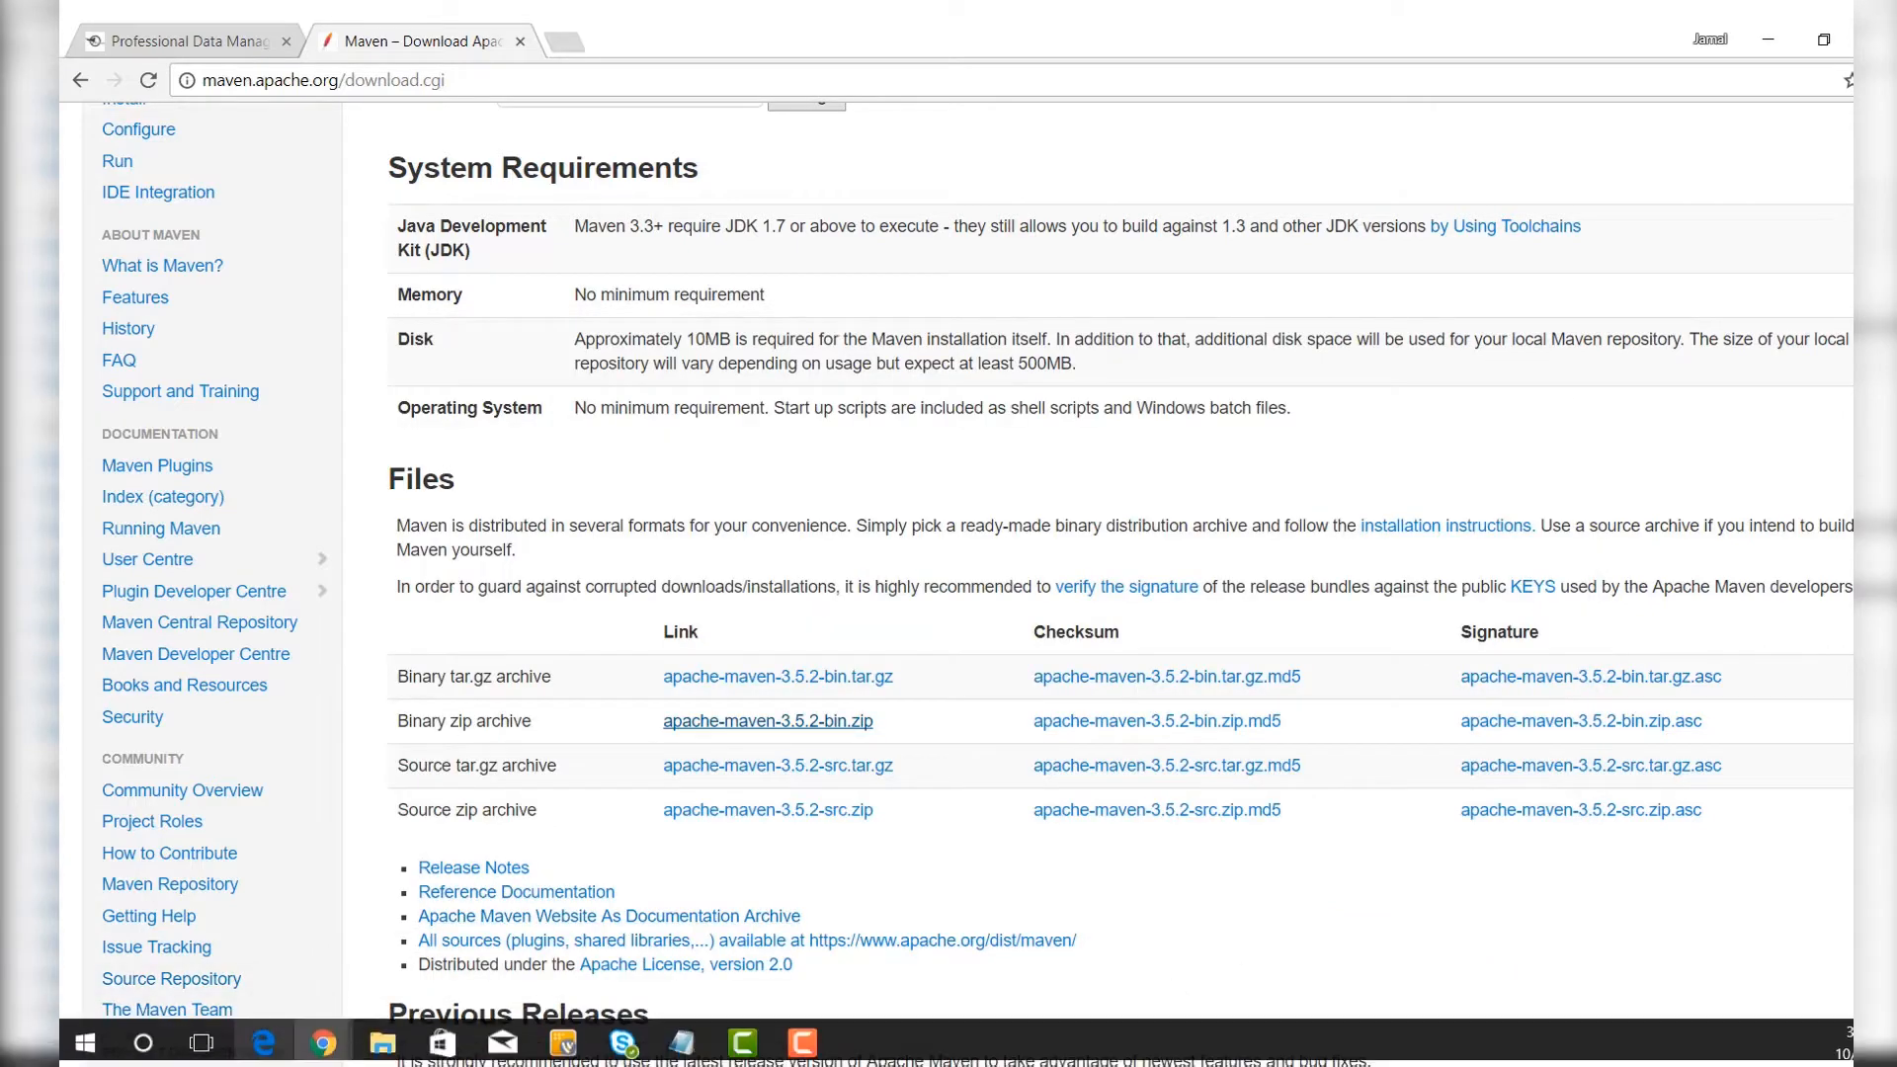
click(154, 1054)
text(co)
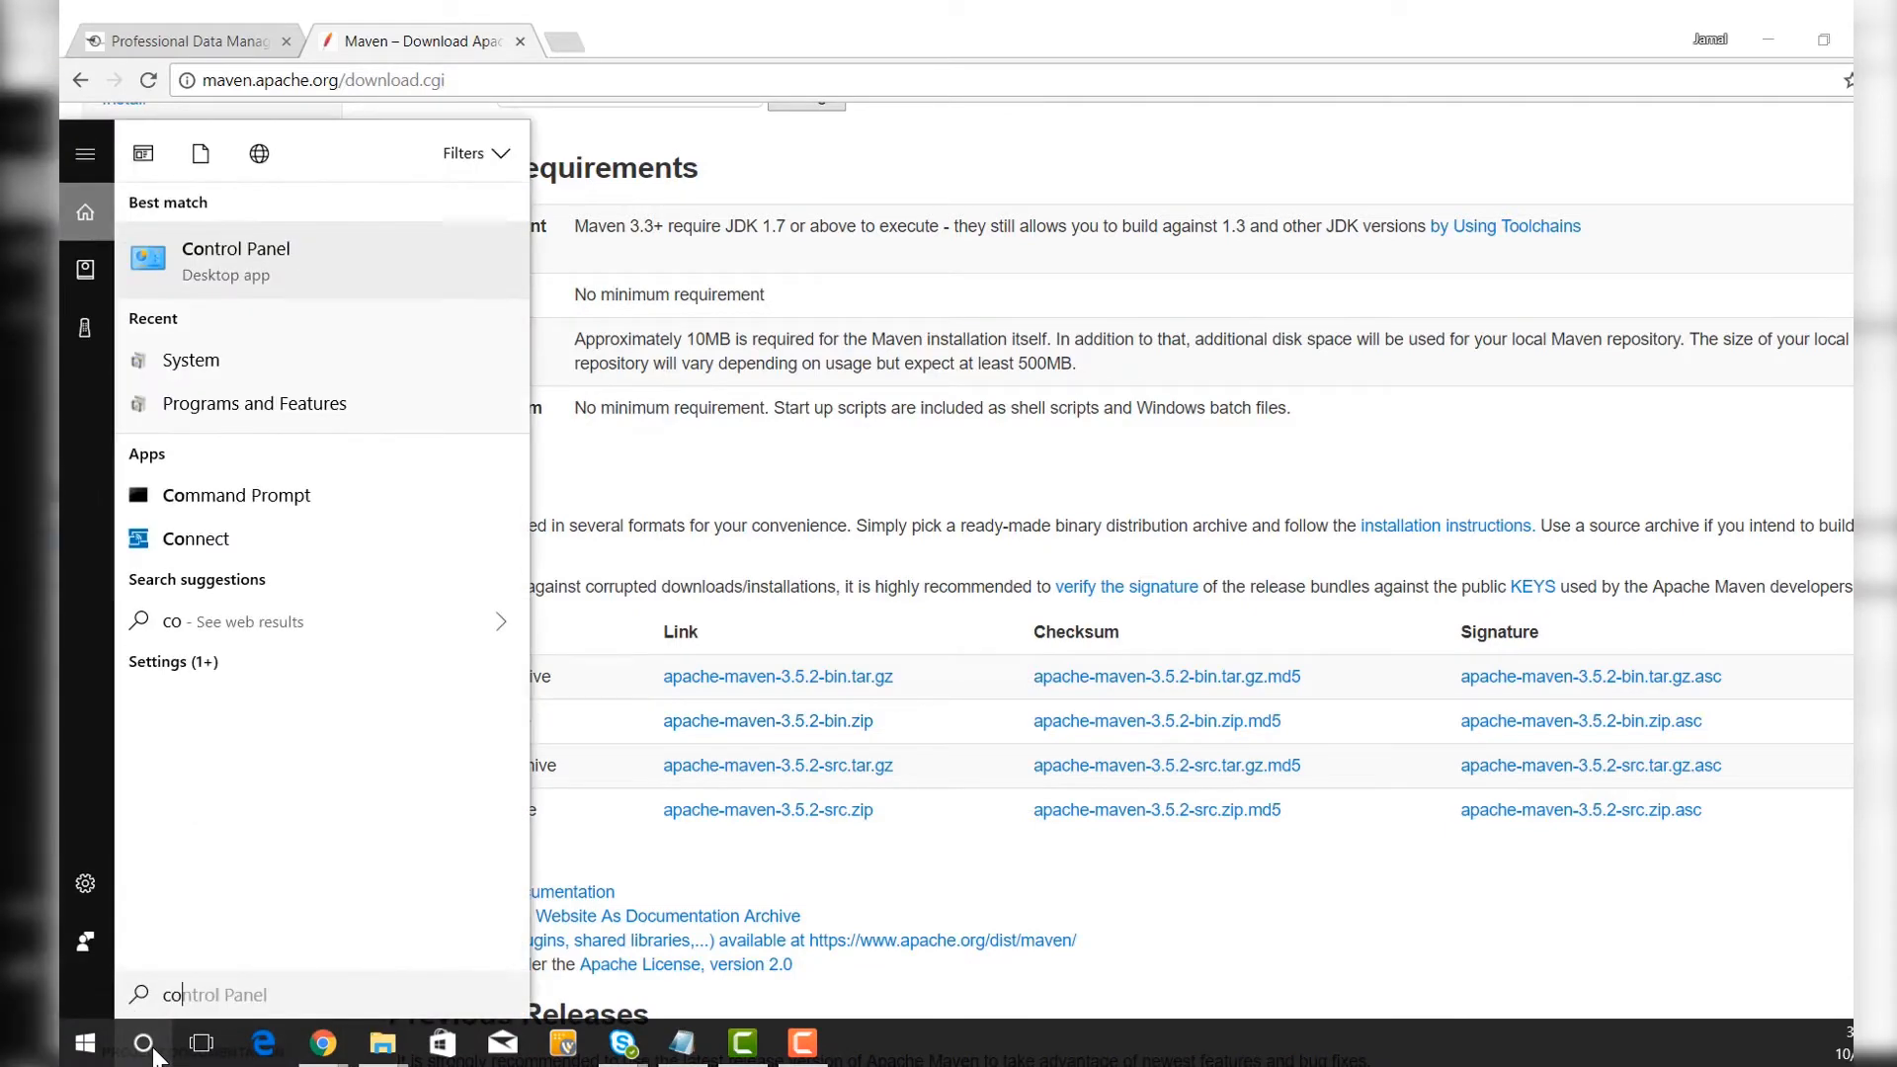
key(Return)
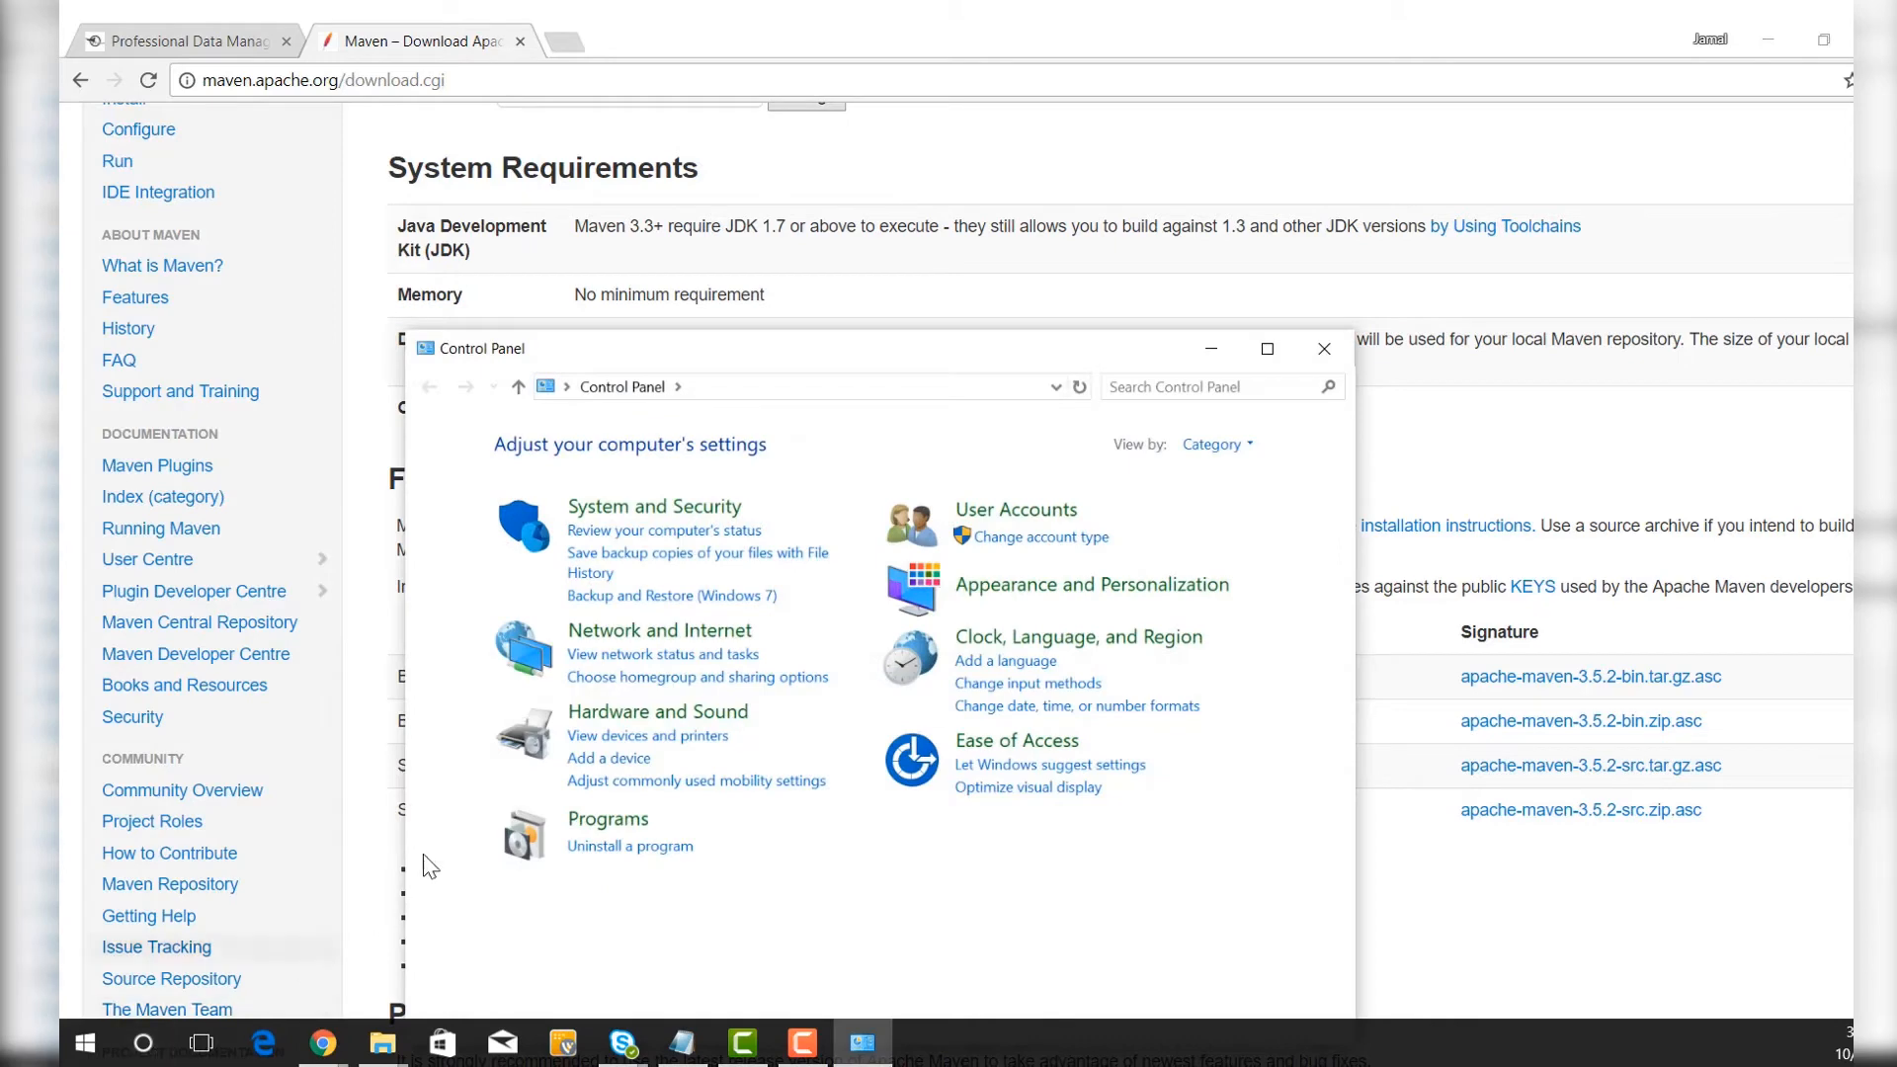
click(660, 508)
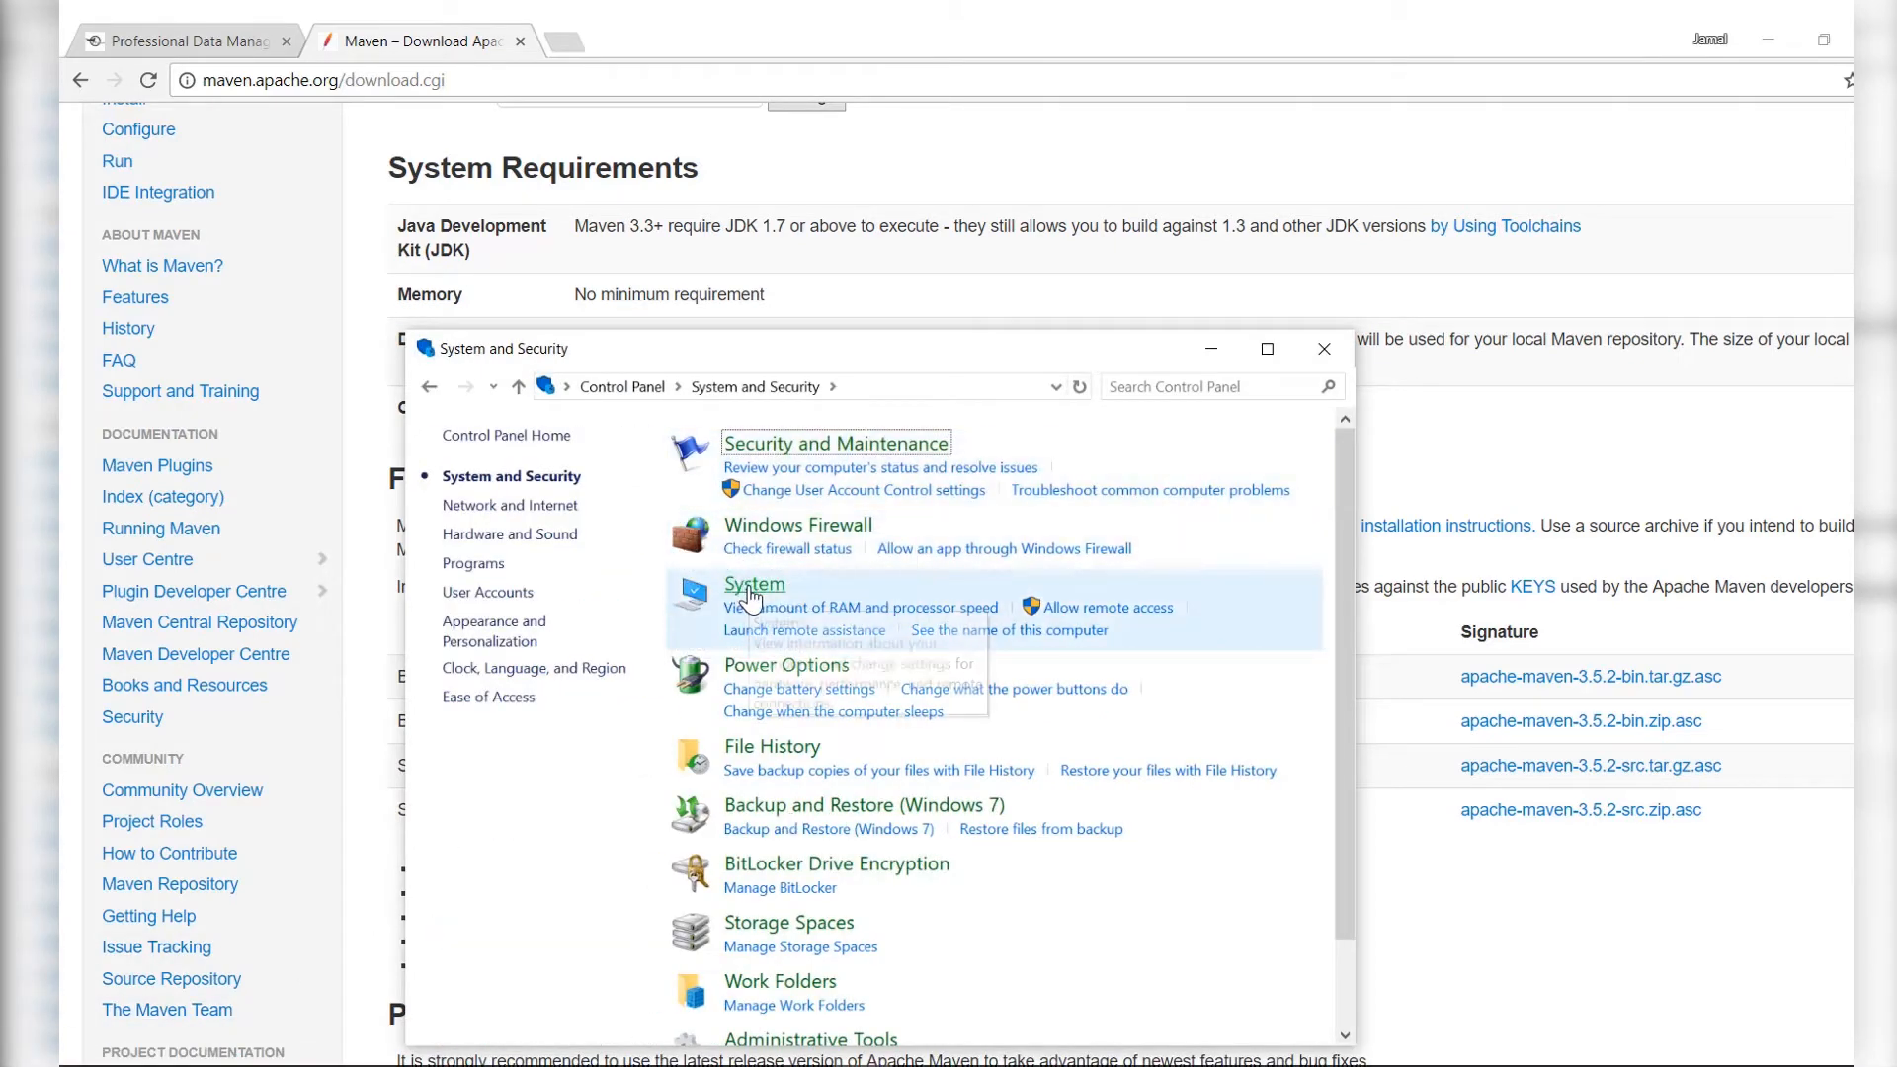
click(743, 589)
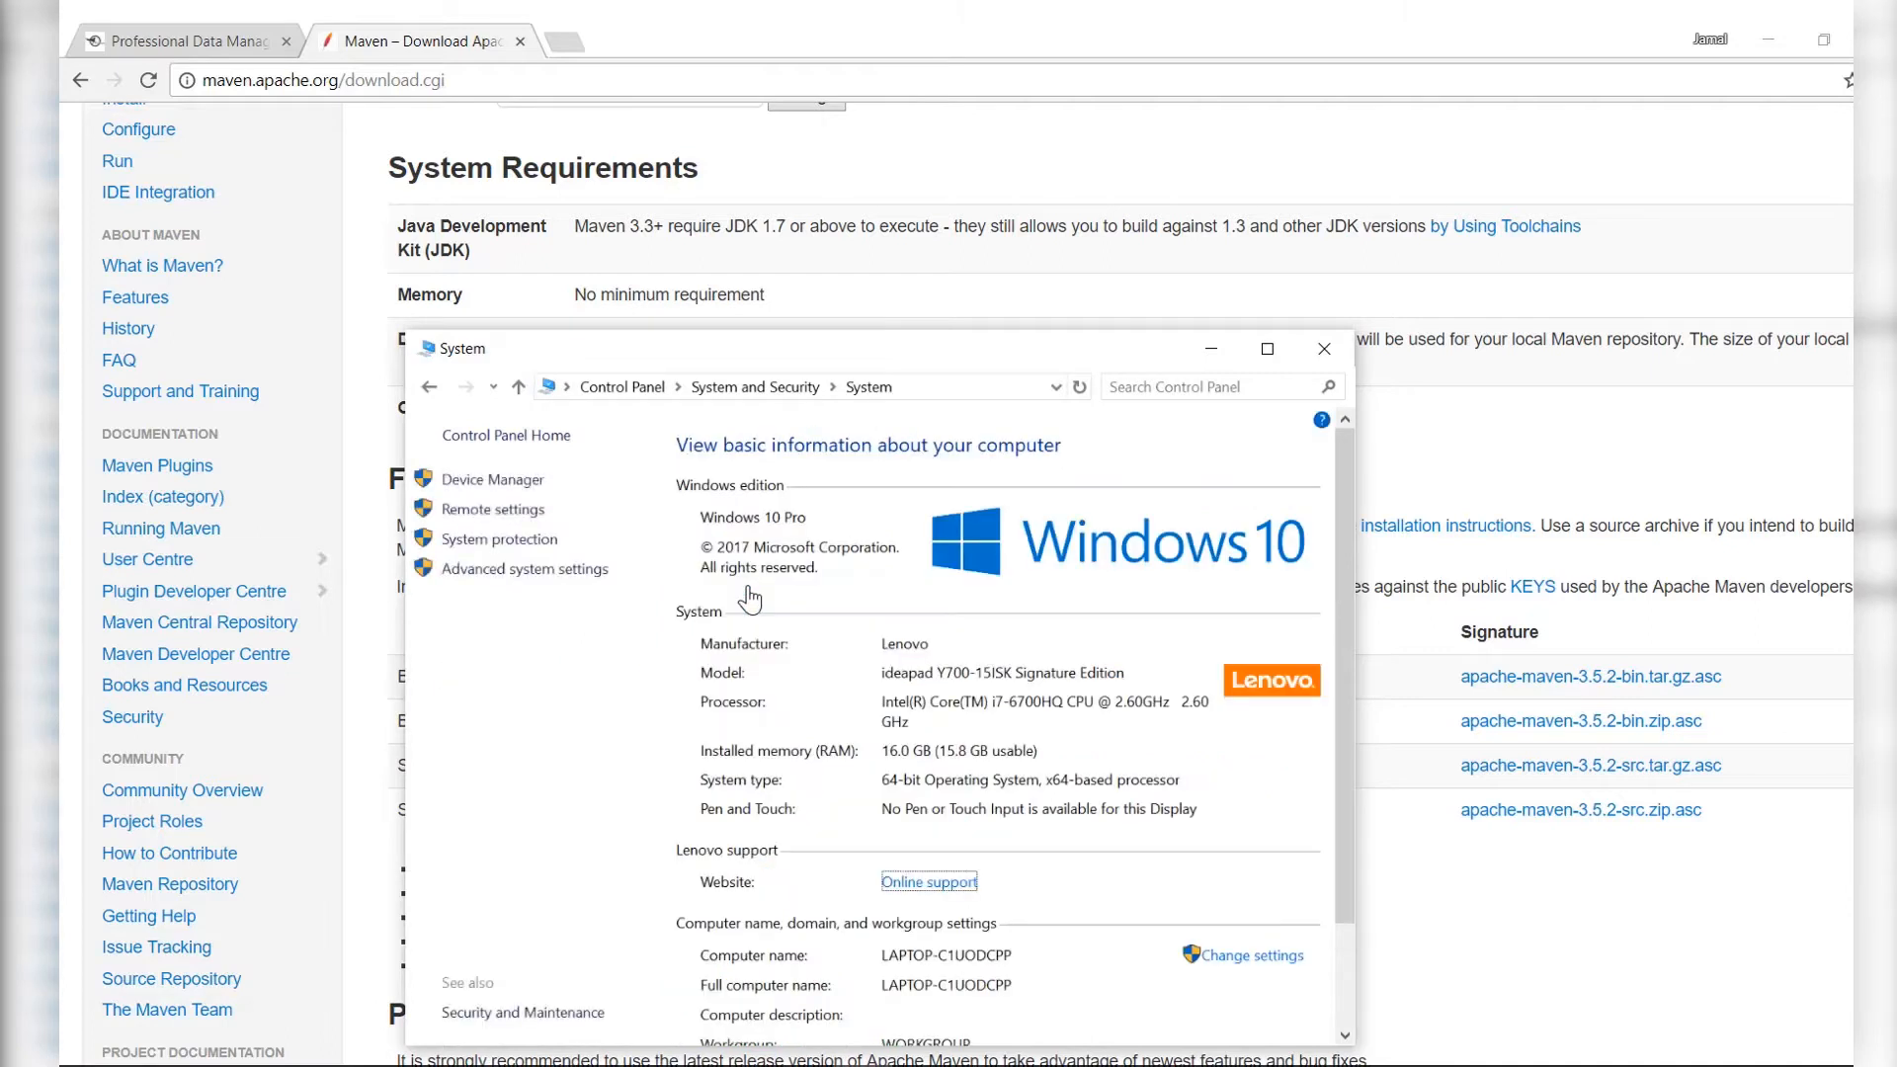
click(506, 571)
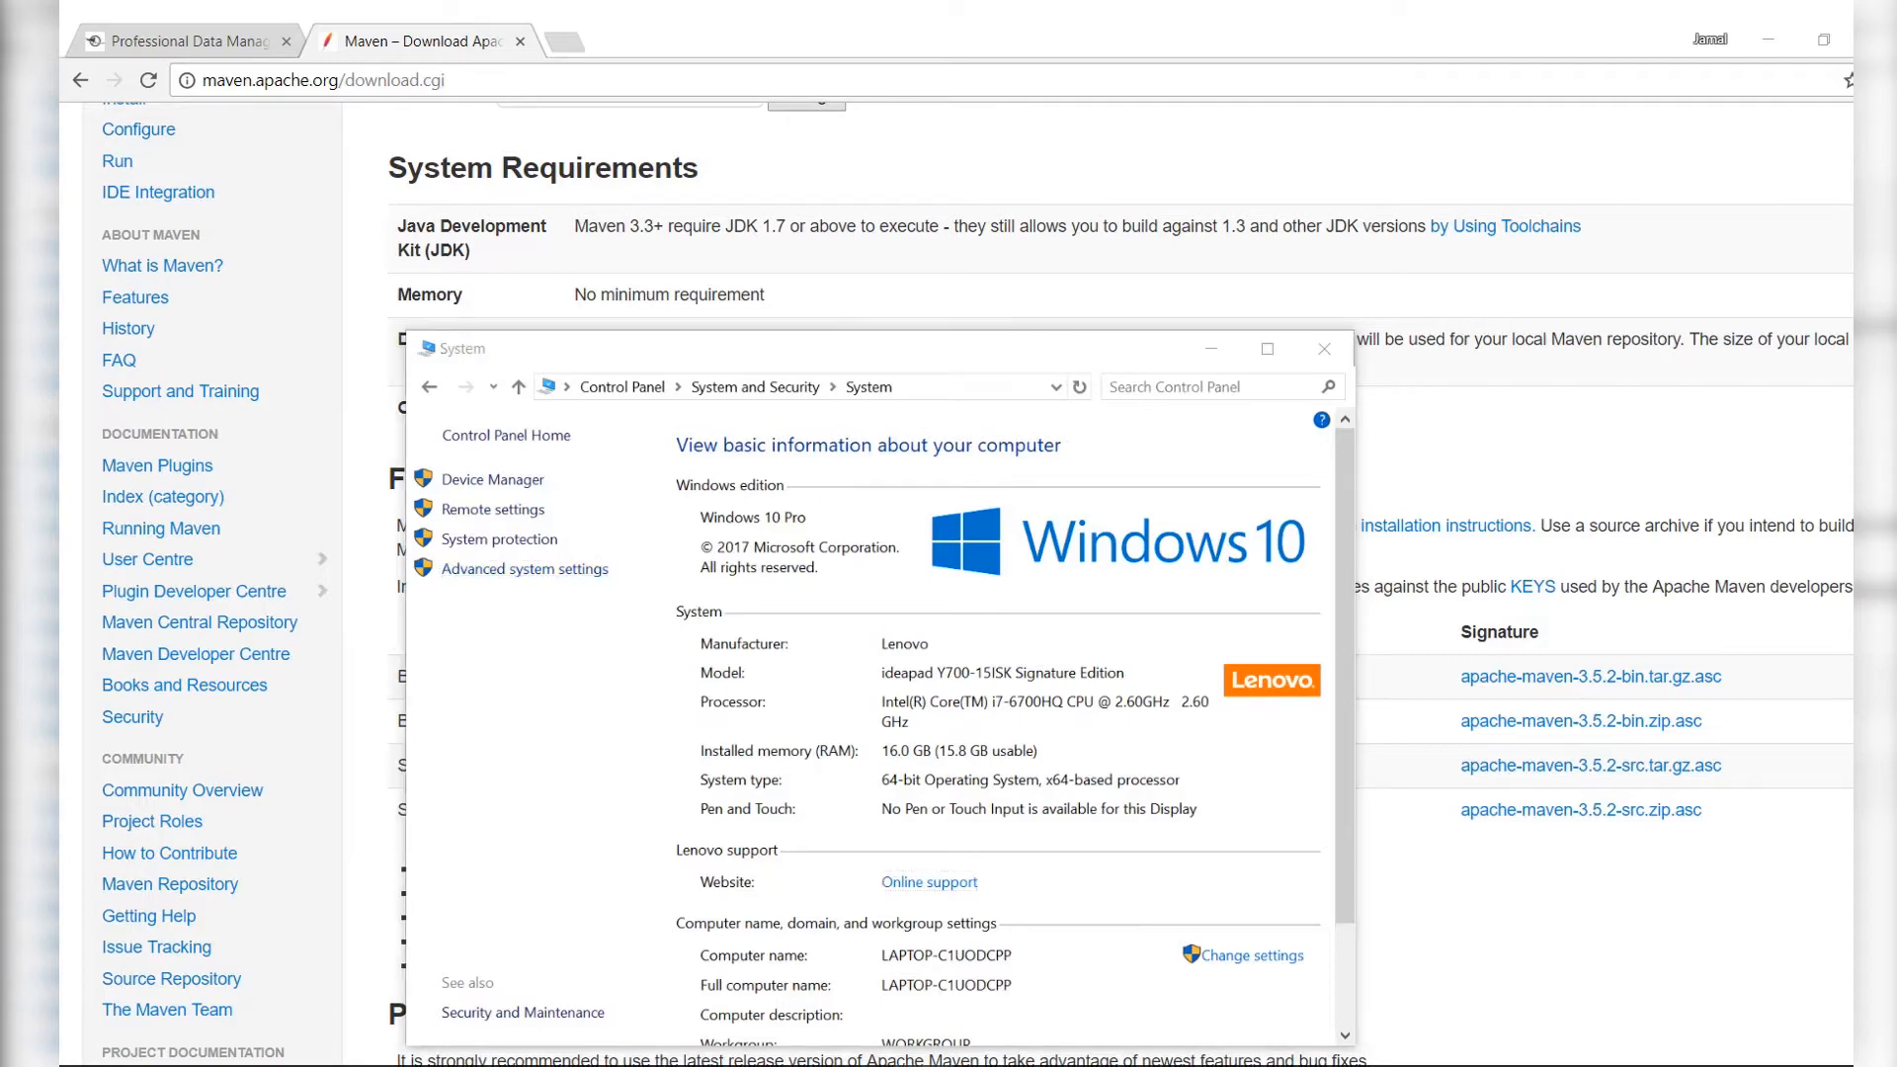
drag(761, 0, 818, 275)
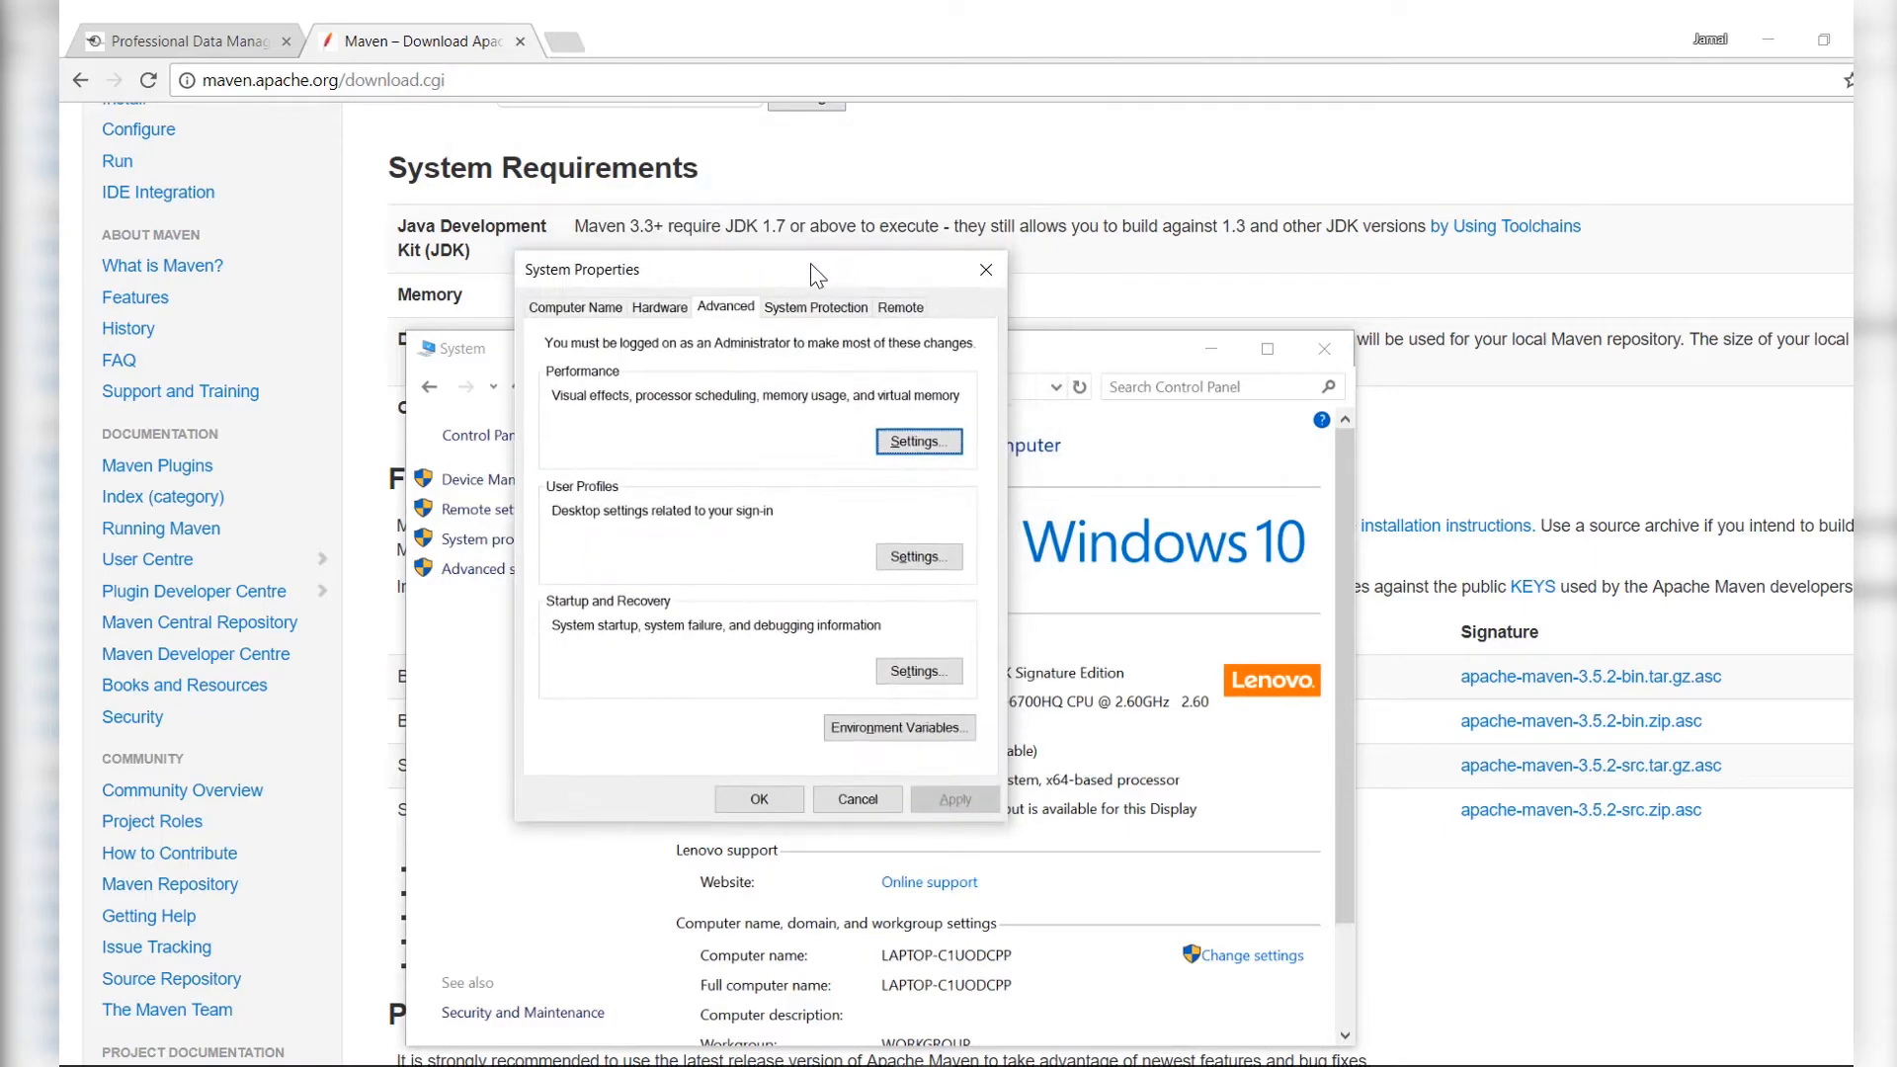
click(879, 729)
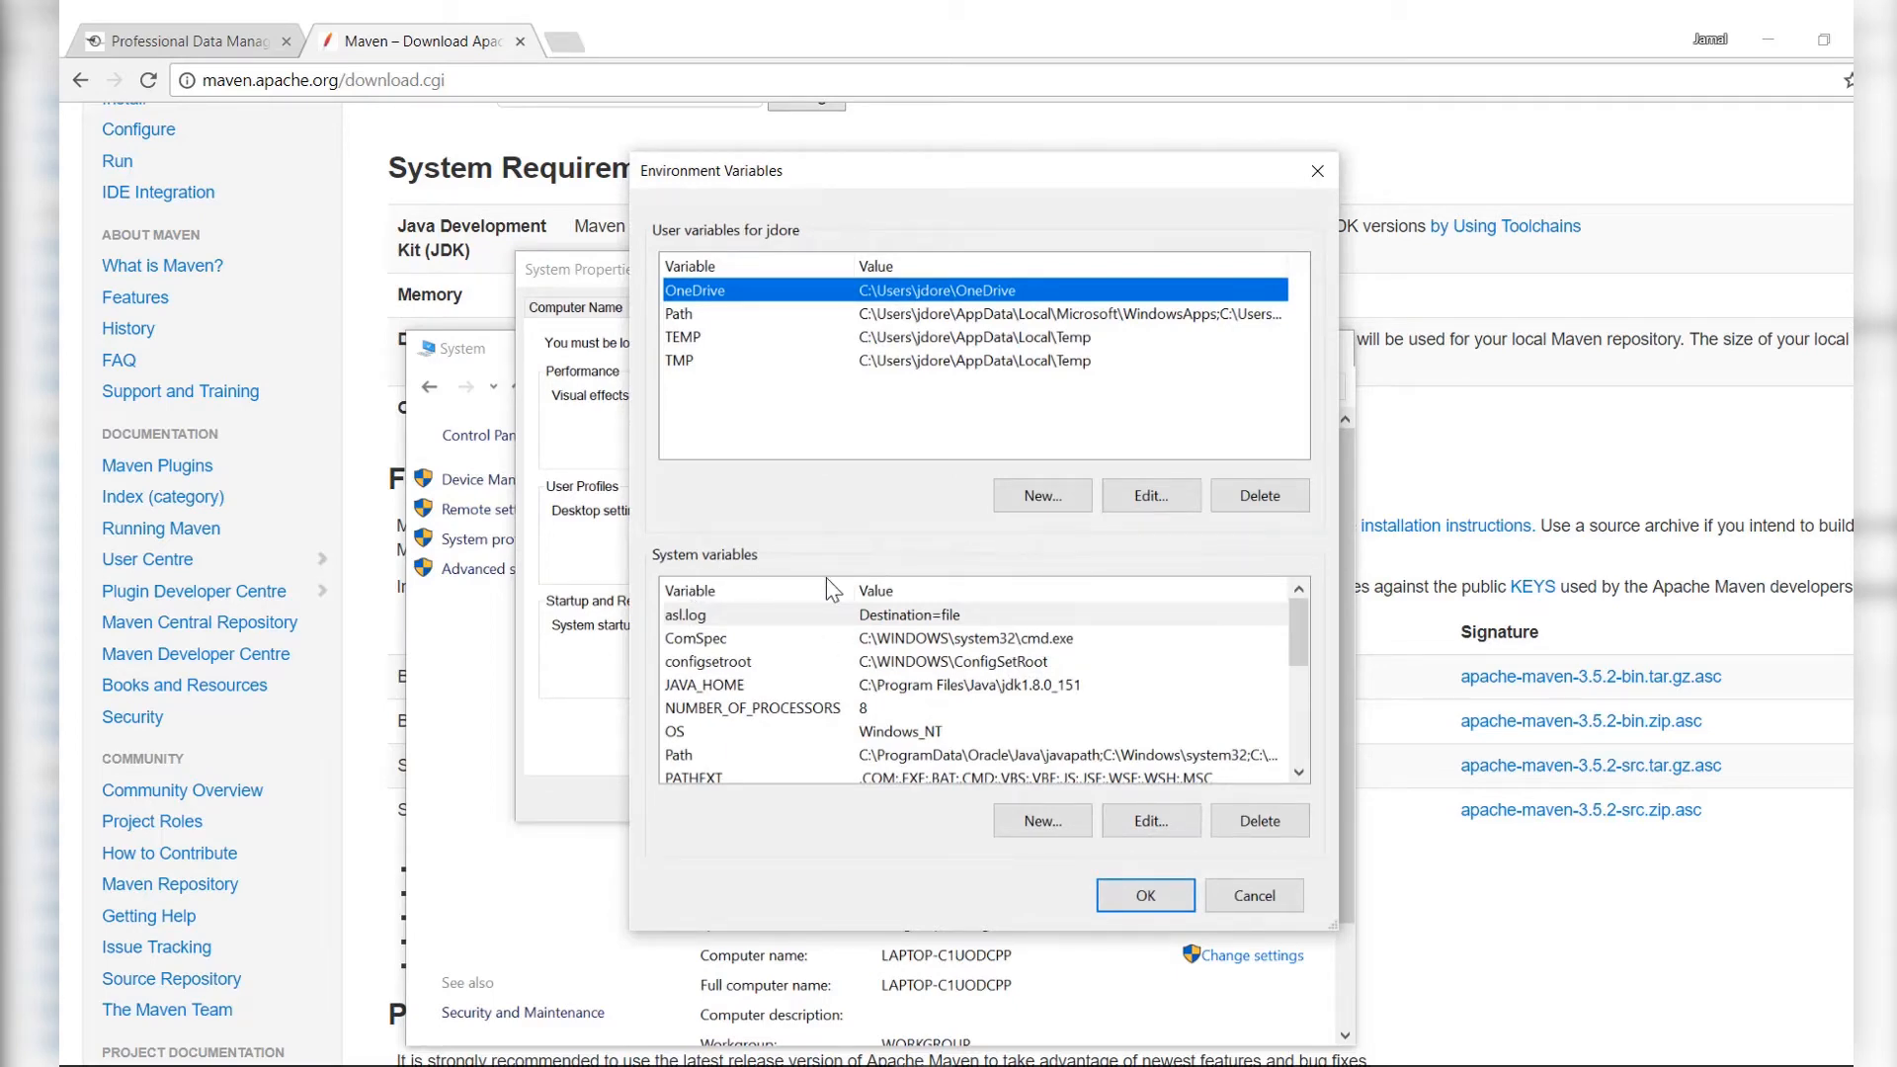
Step: Create a system variable named MAVEN_HOME with the value C:\Maven
click(1062, 831)
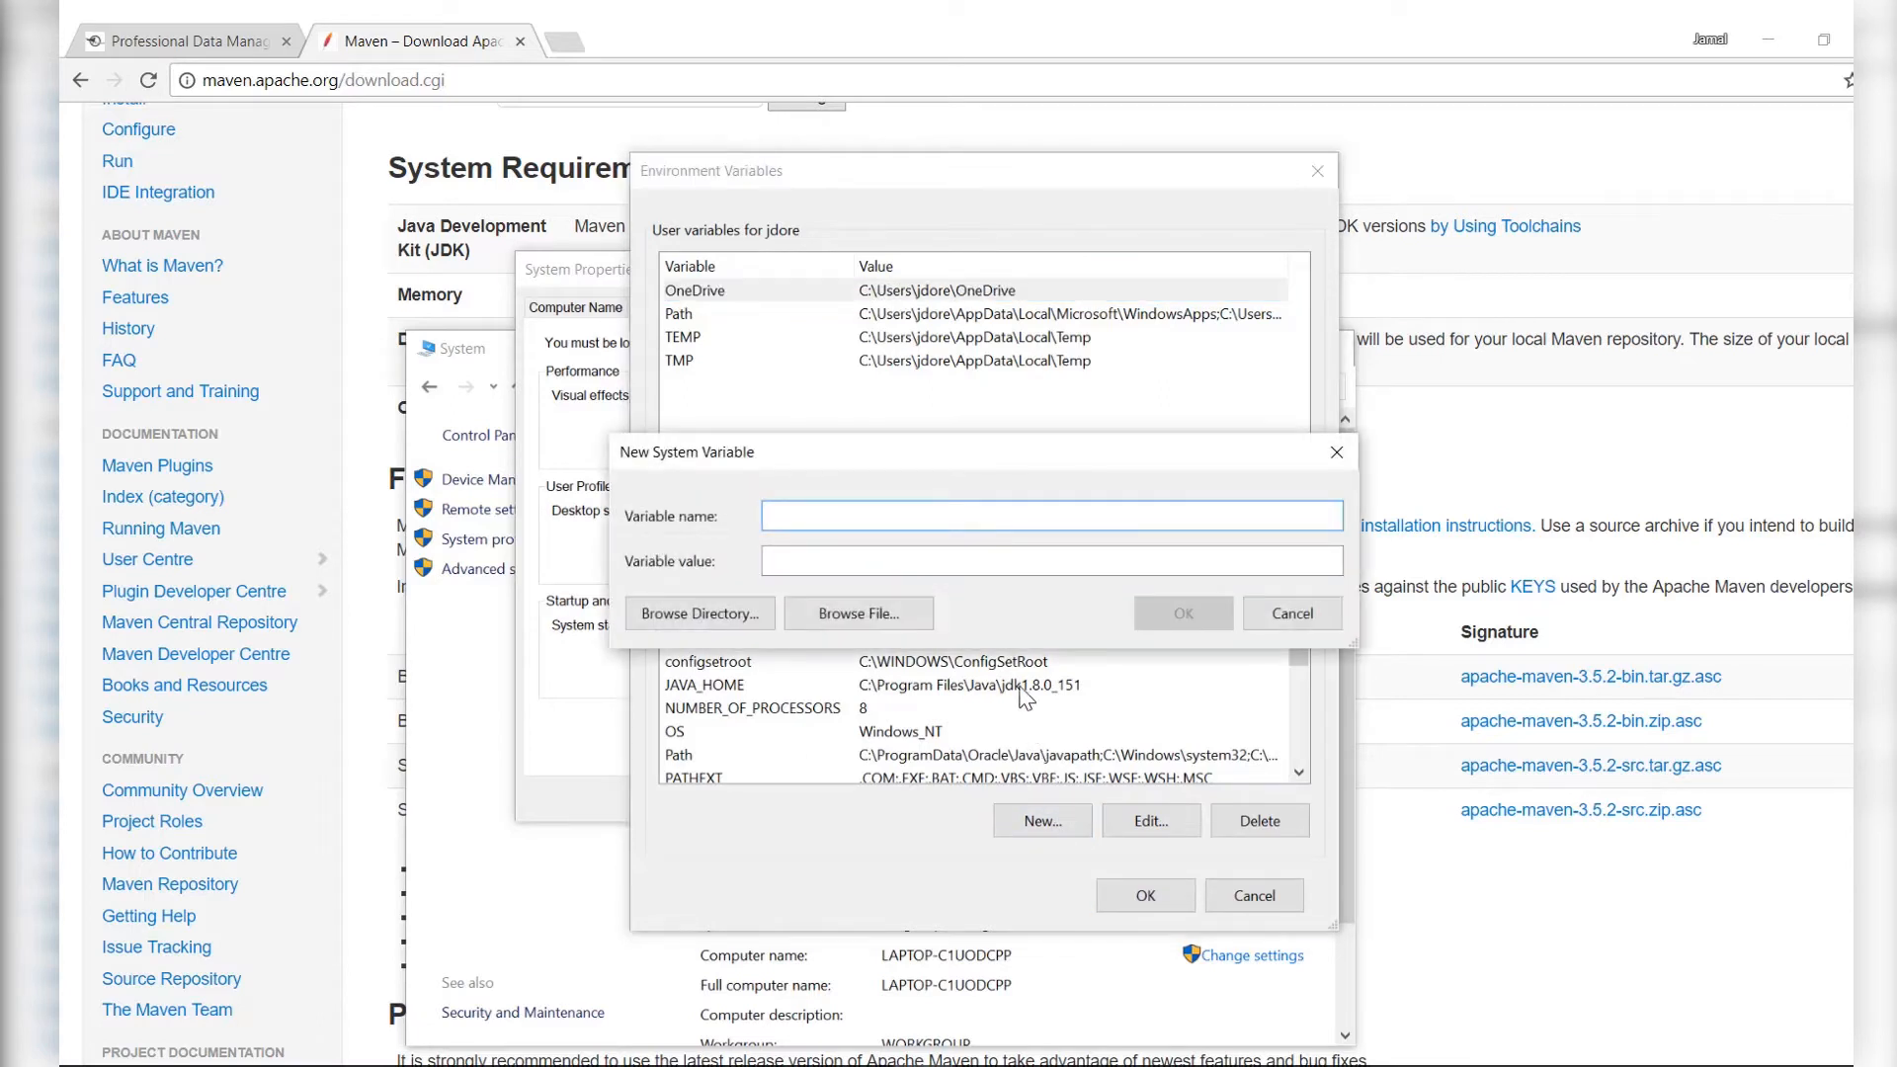
text(MAVEN_HOME)
click(940, 560)
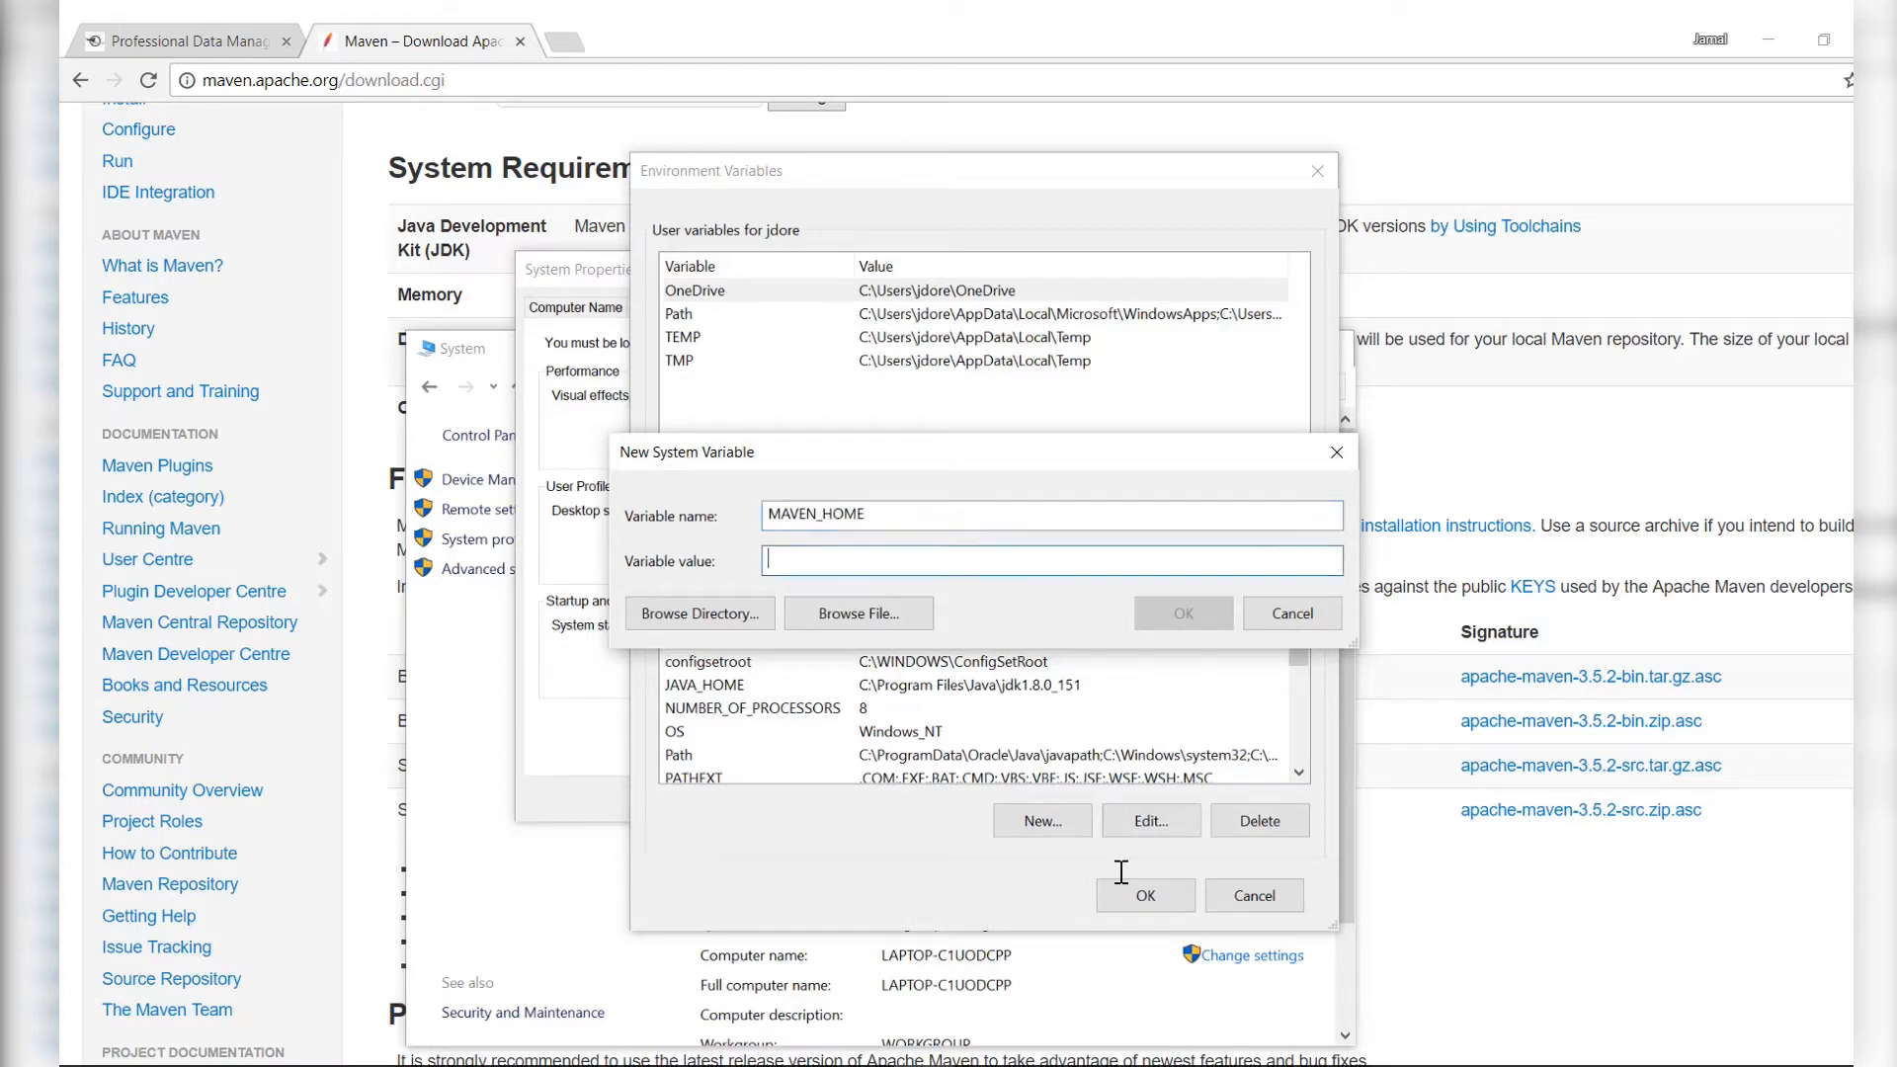
text(C)
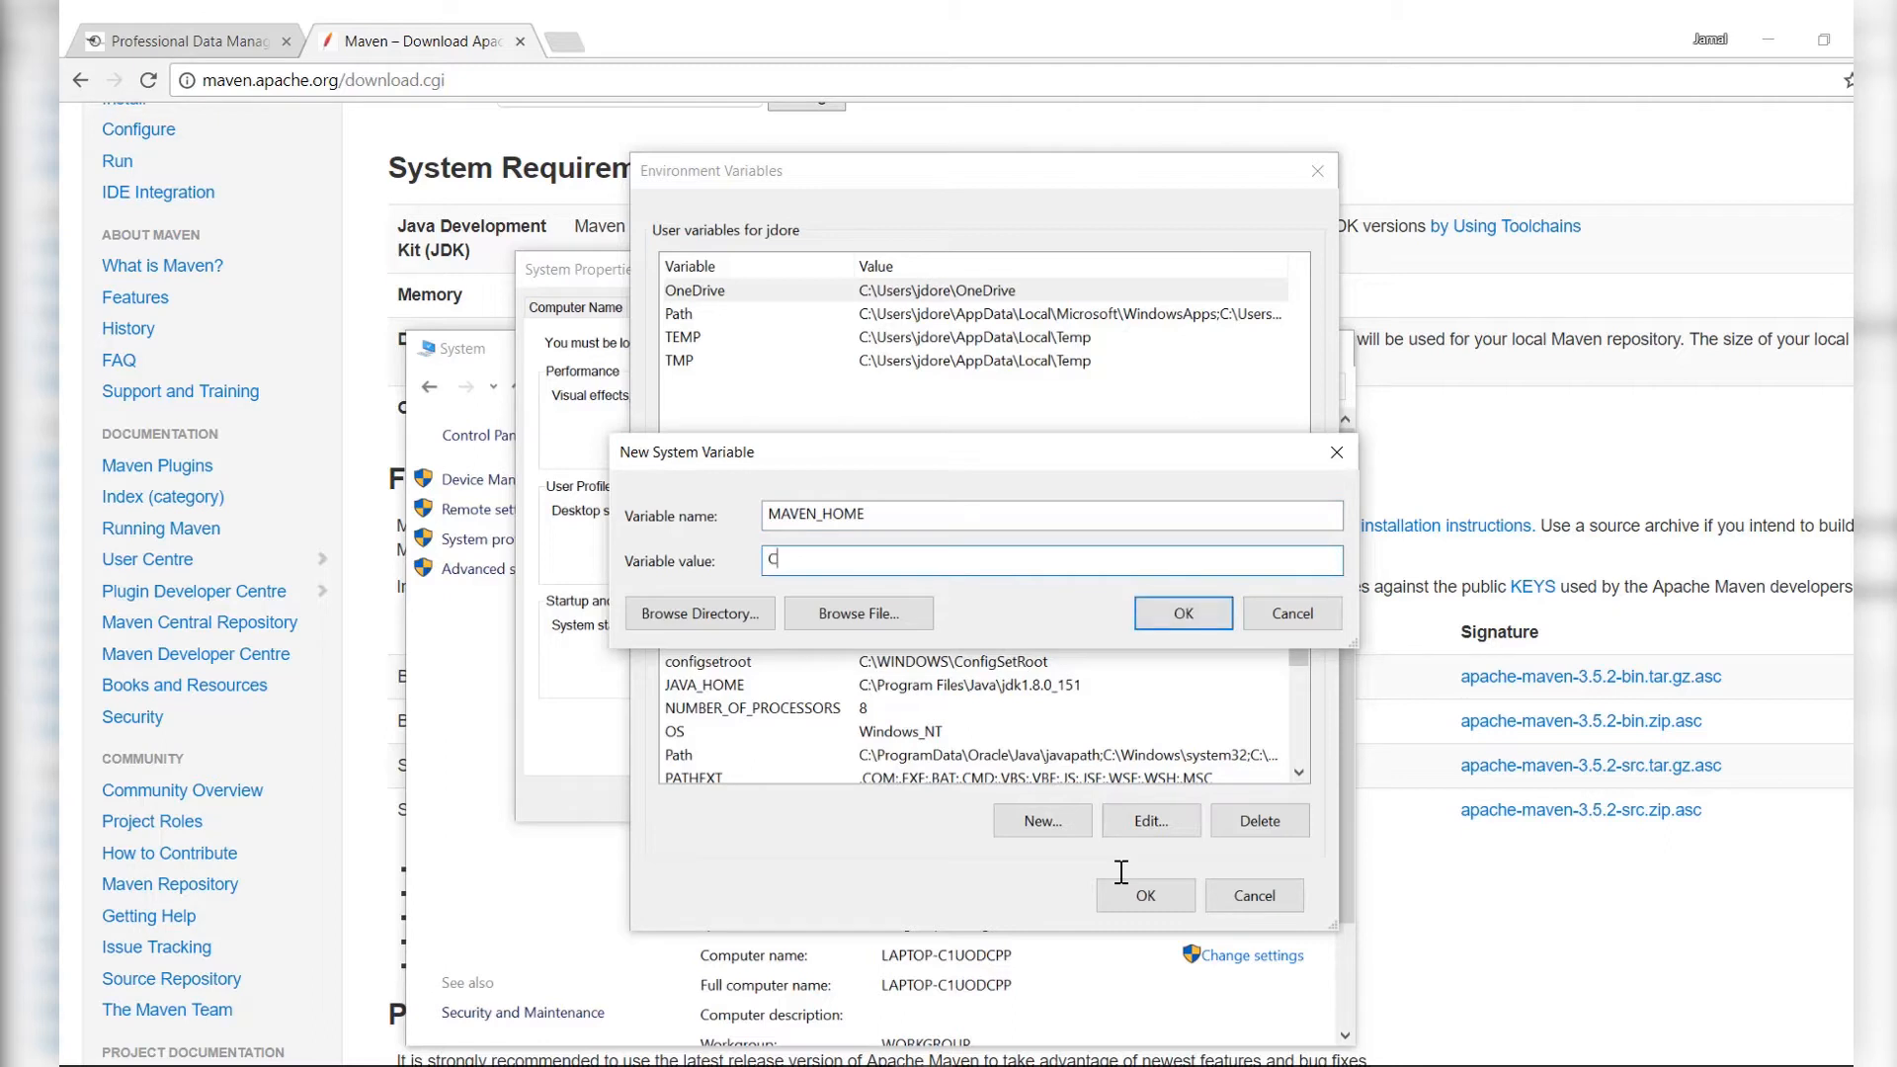
text(:\Maven)
click(1181, 614)
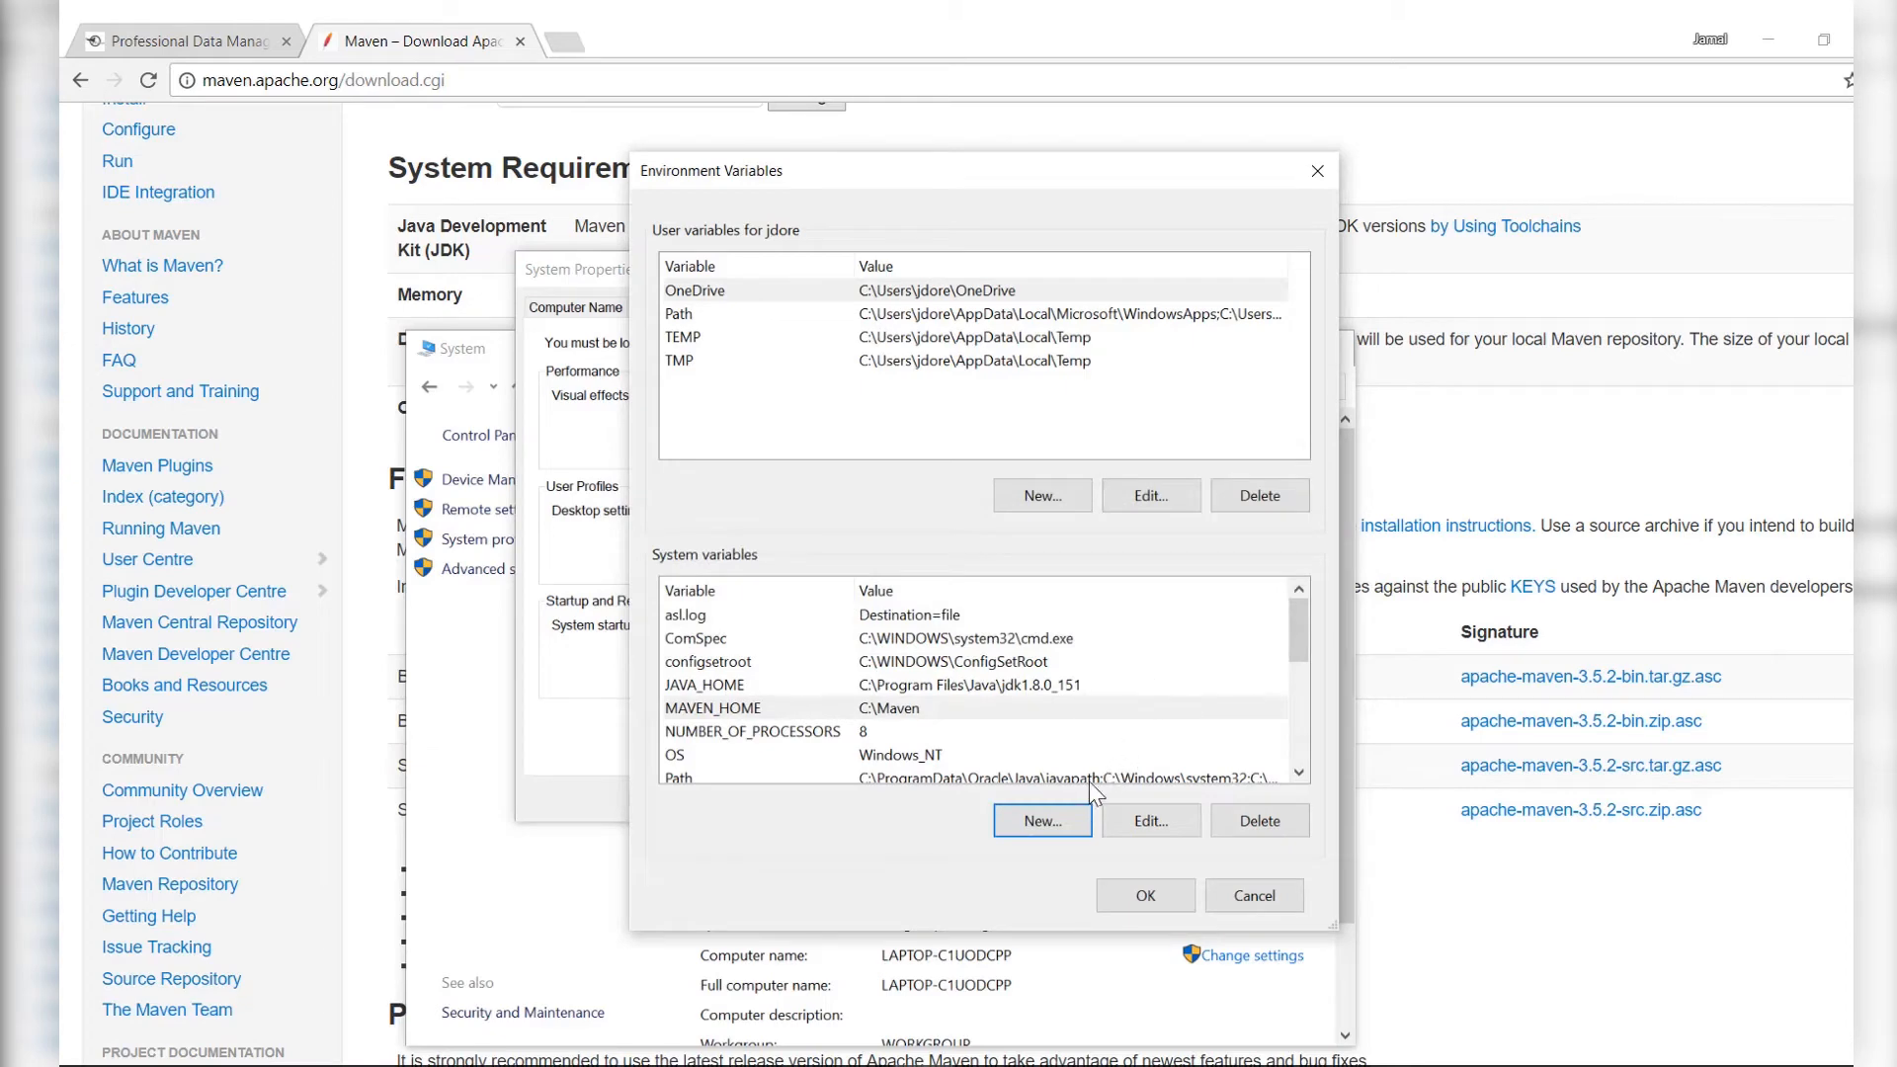
Step: Create a system variable named M2_HOME with the value C:\Maven
click(1067, 830)
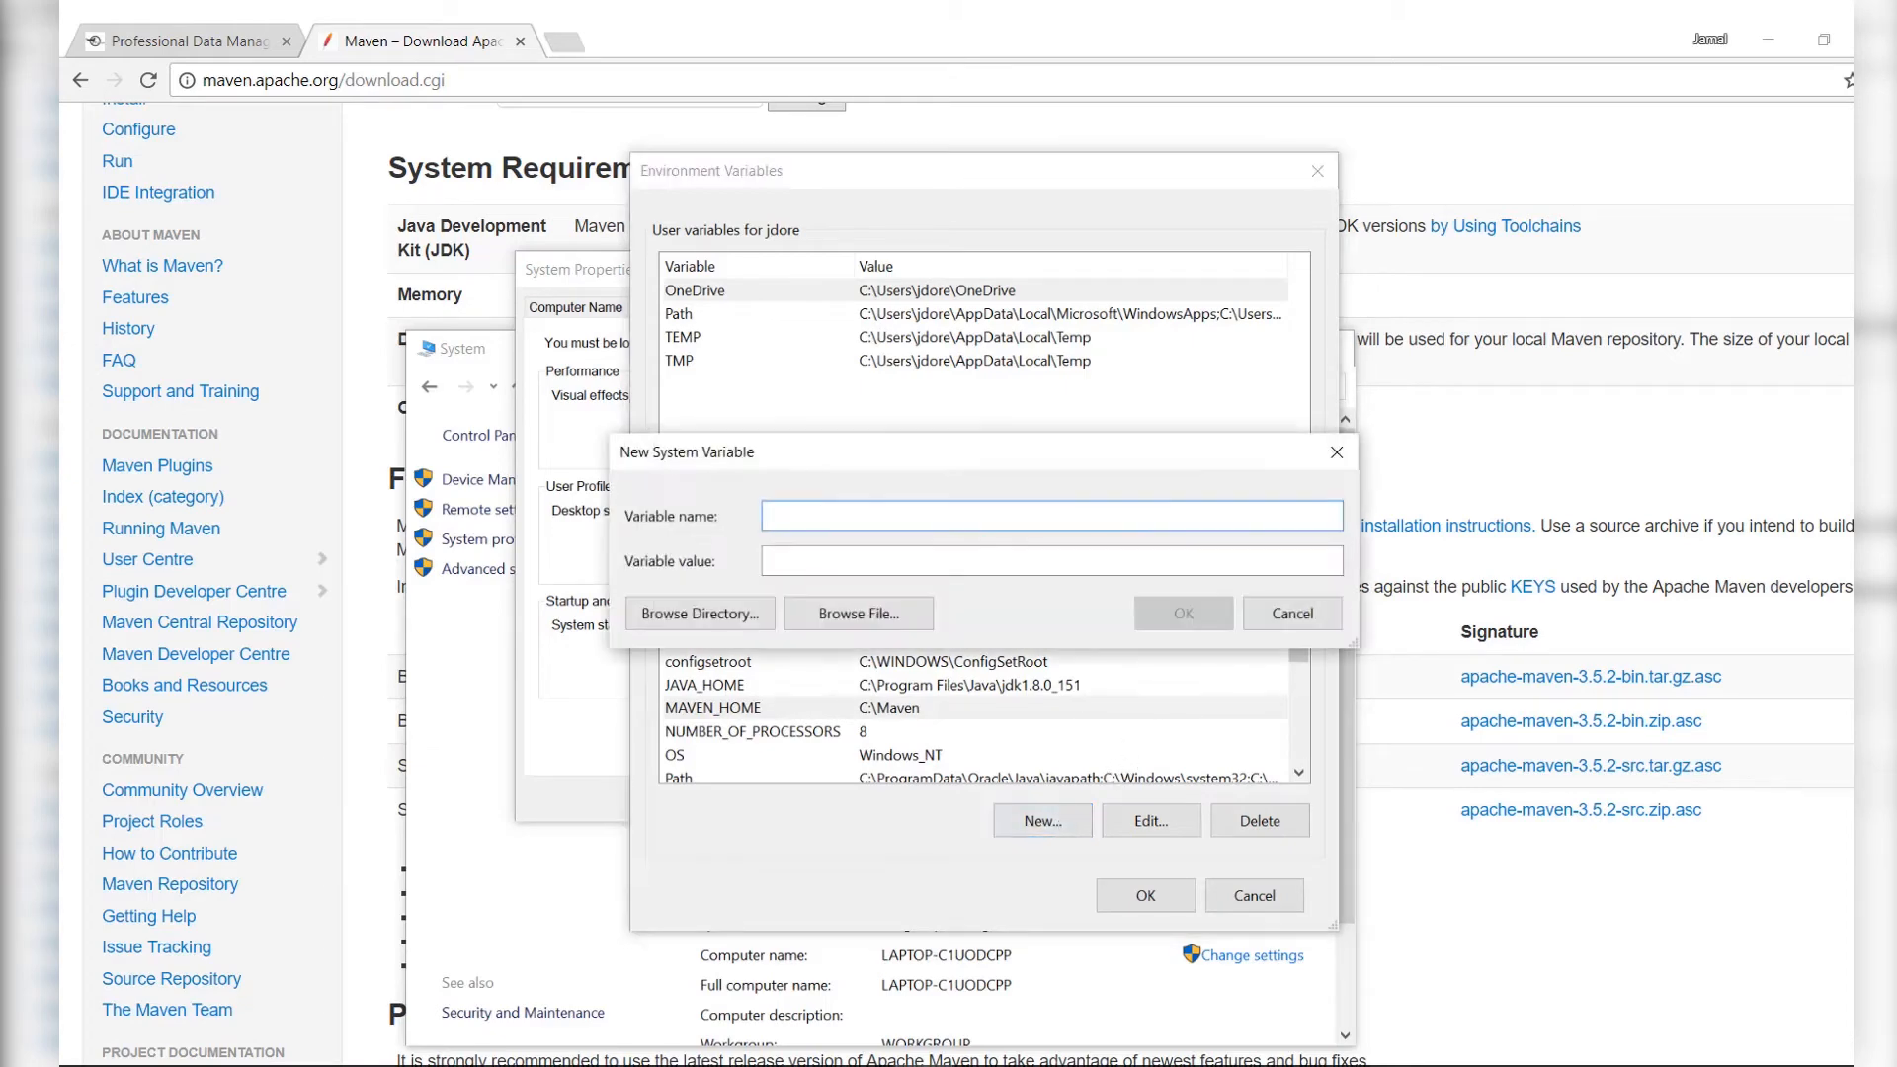
text(M2_HOME)
click(988, 561)
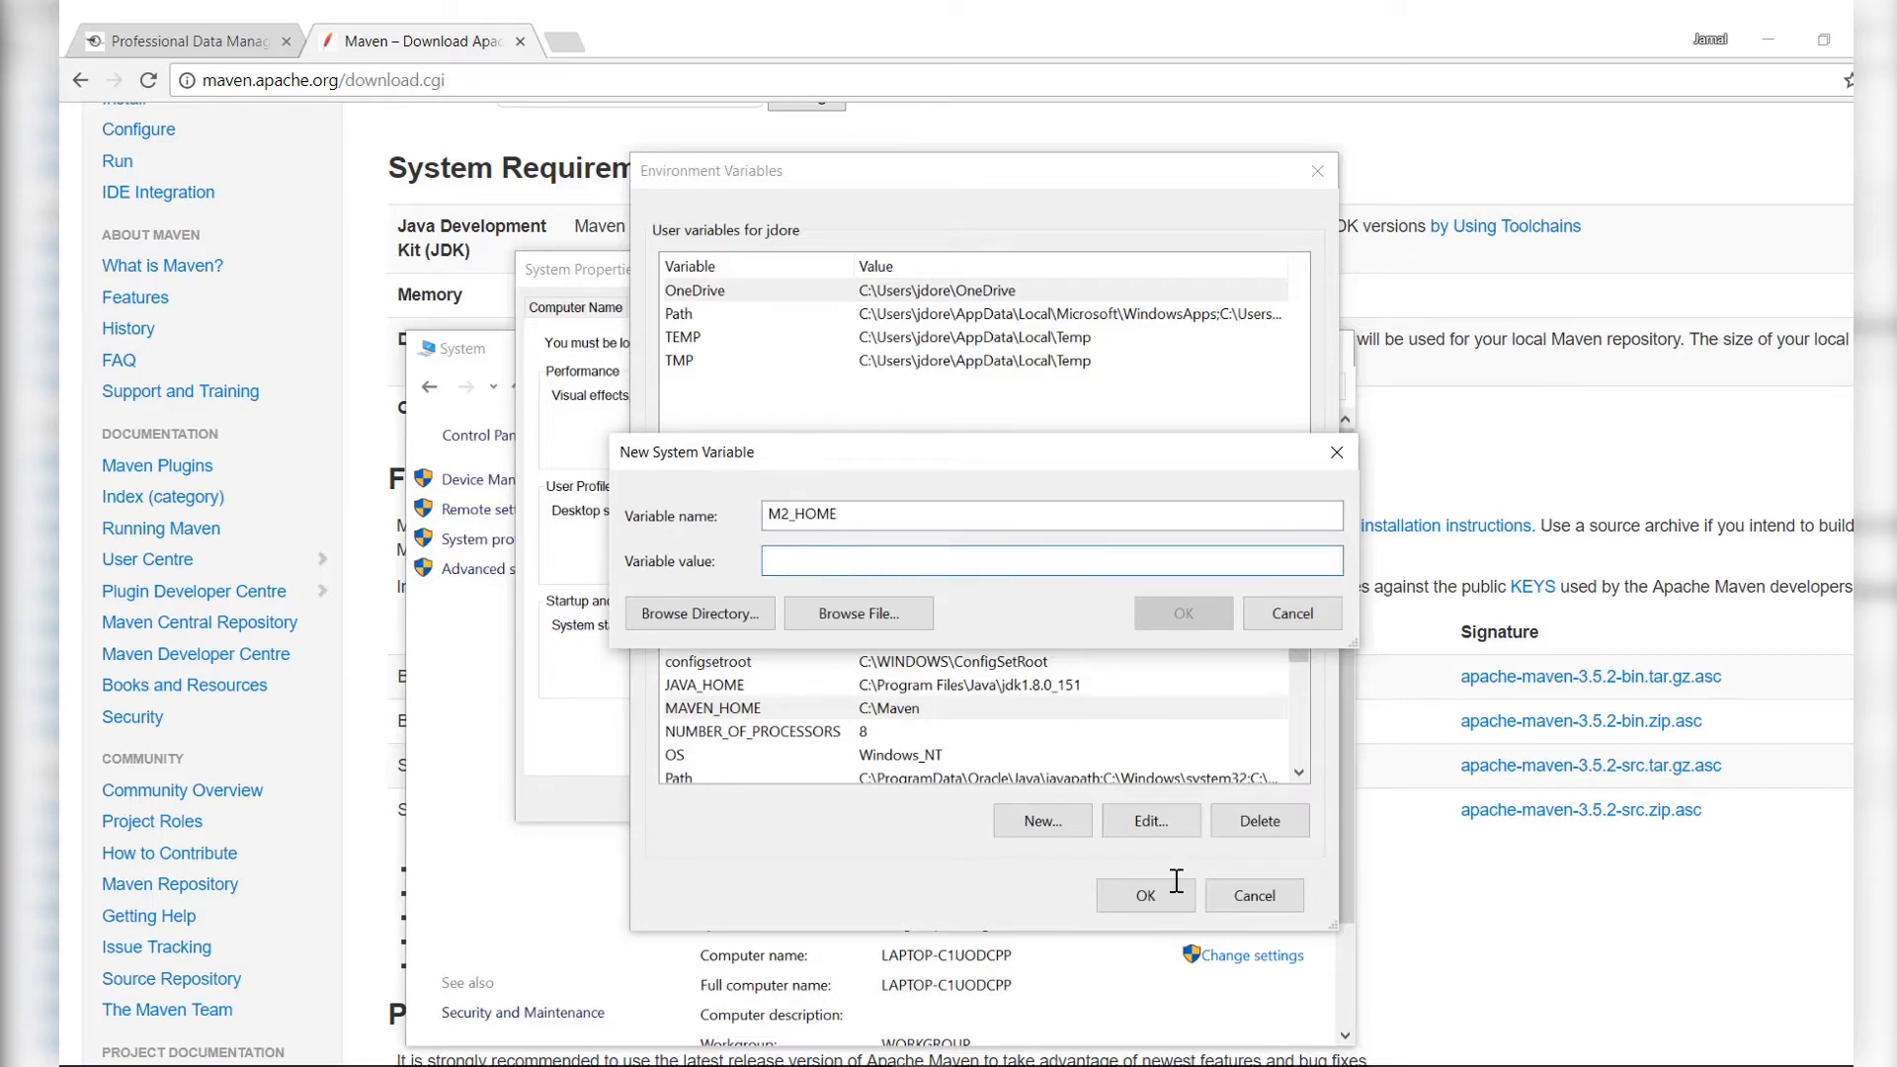
text(C:)
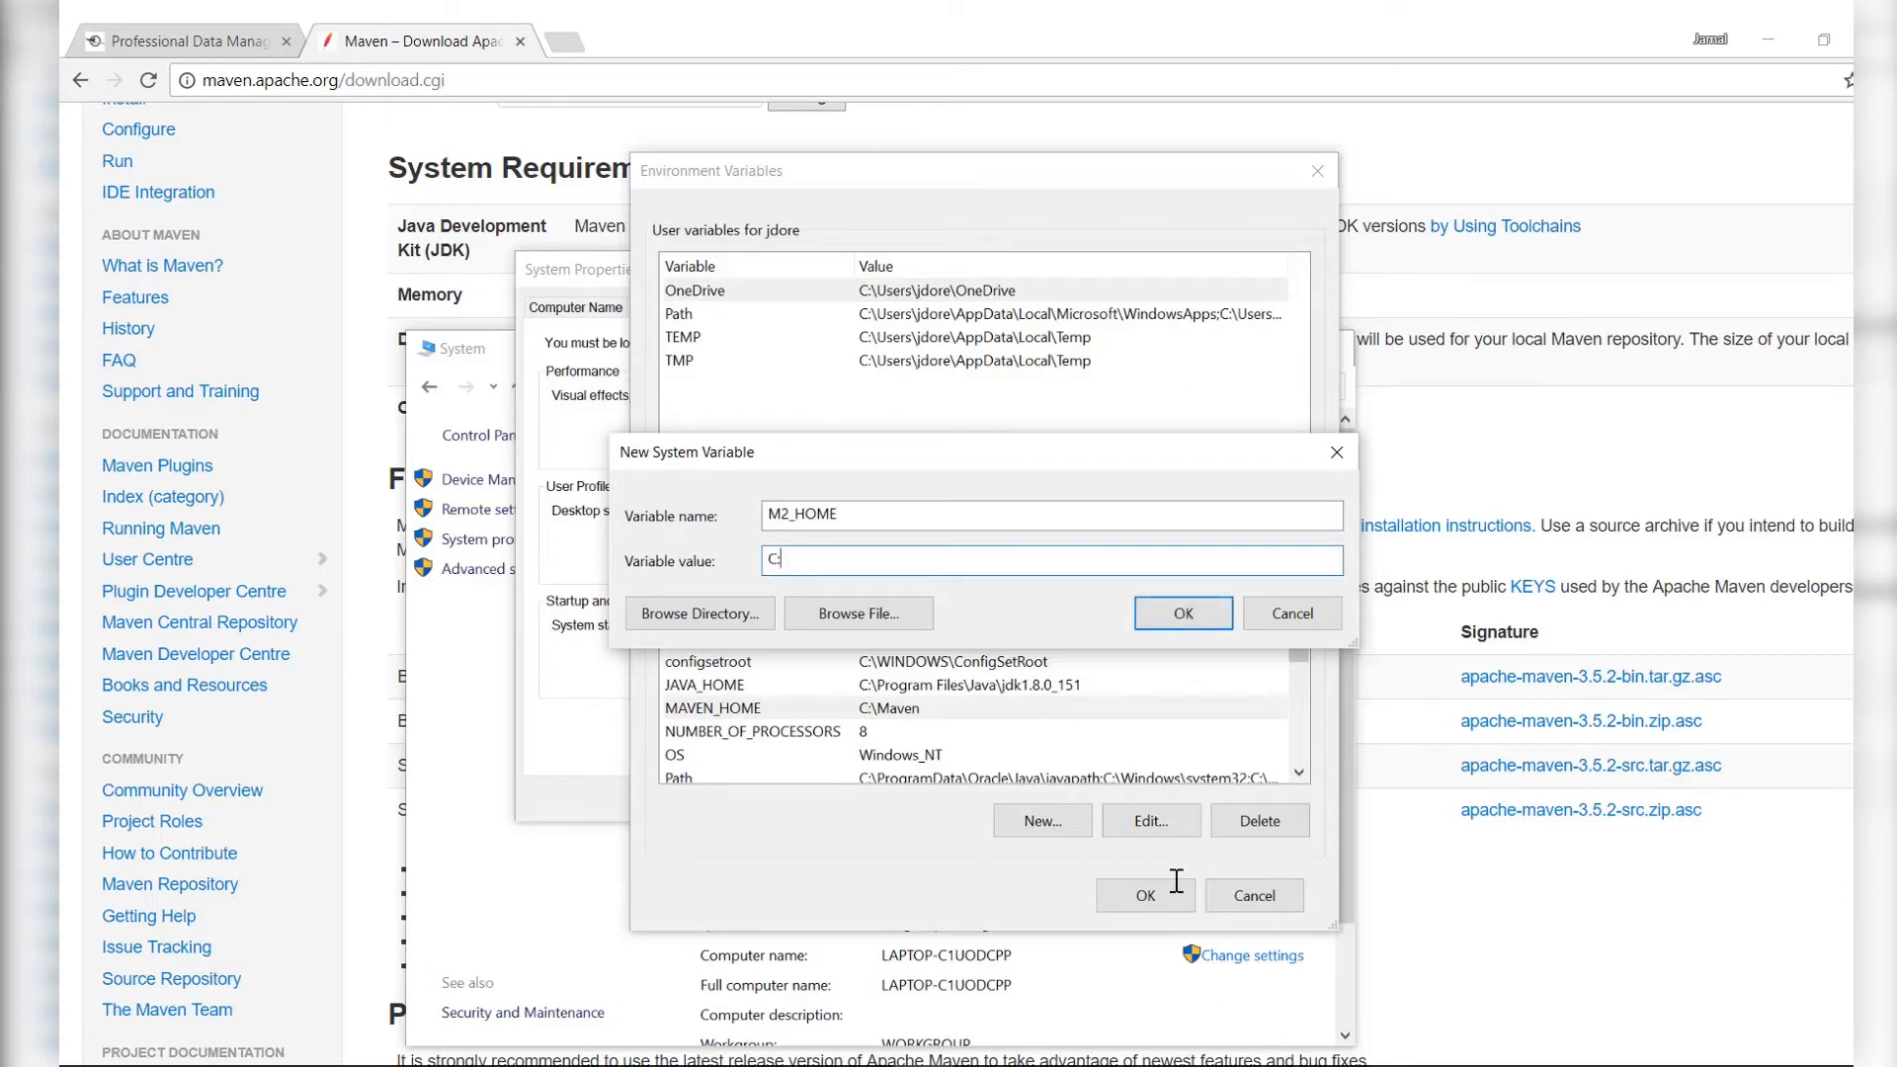
text(\Maven)
key(Return)
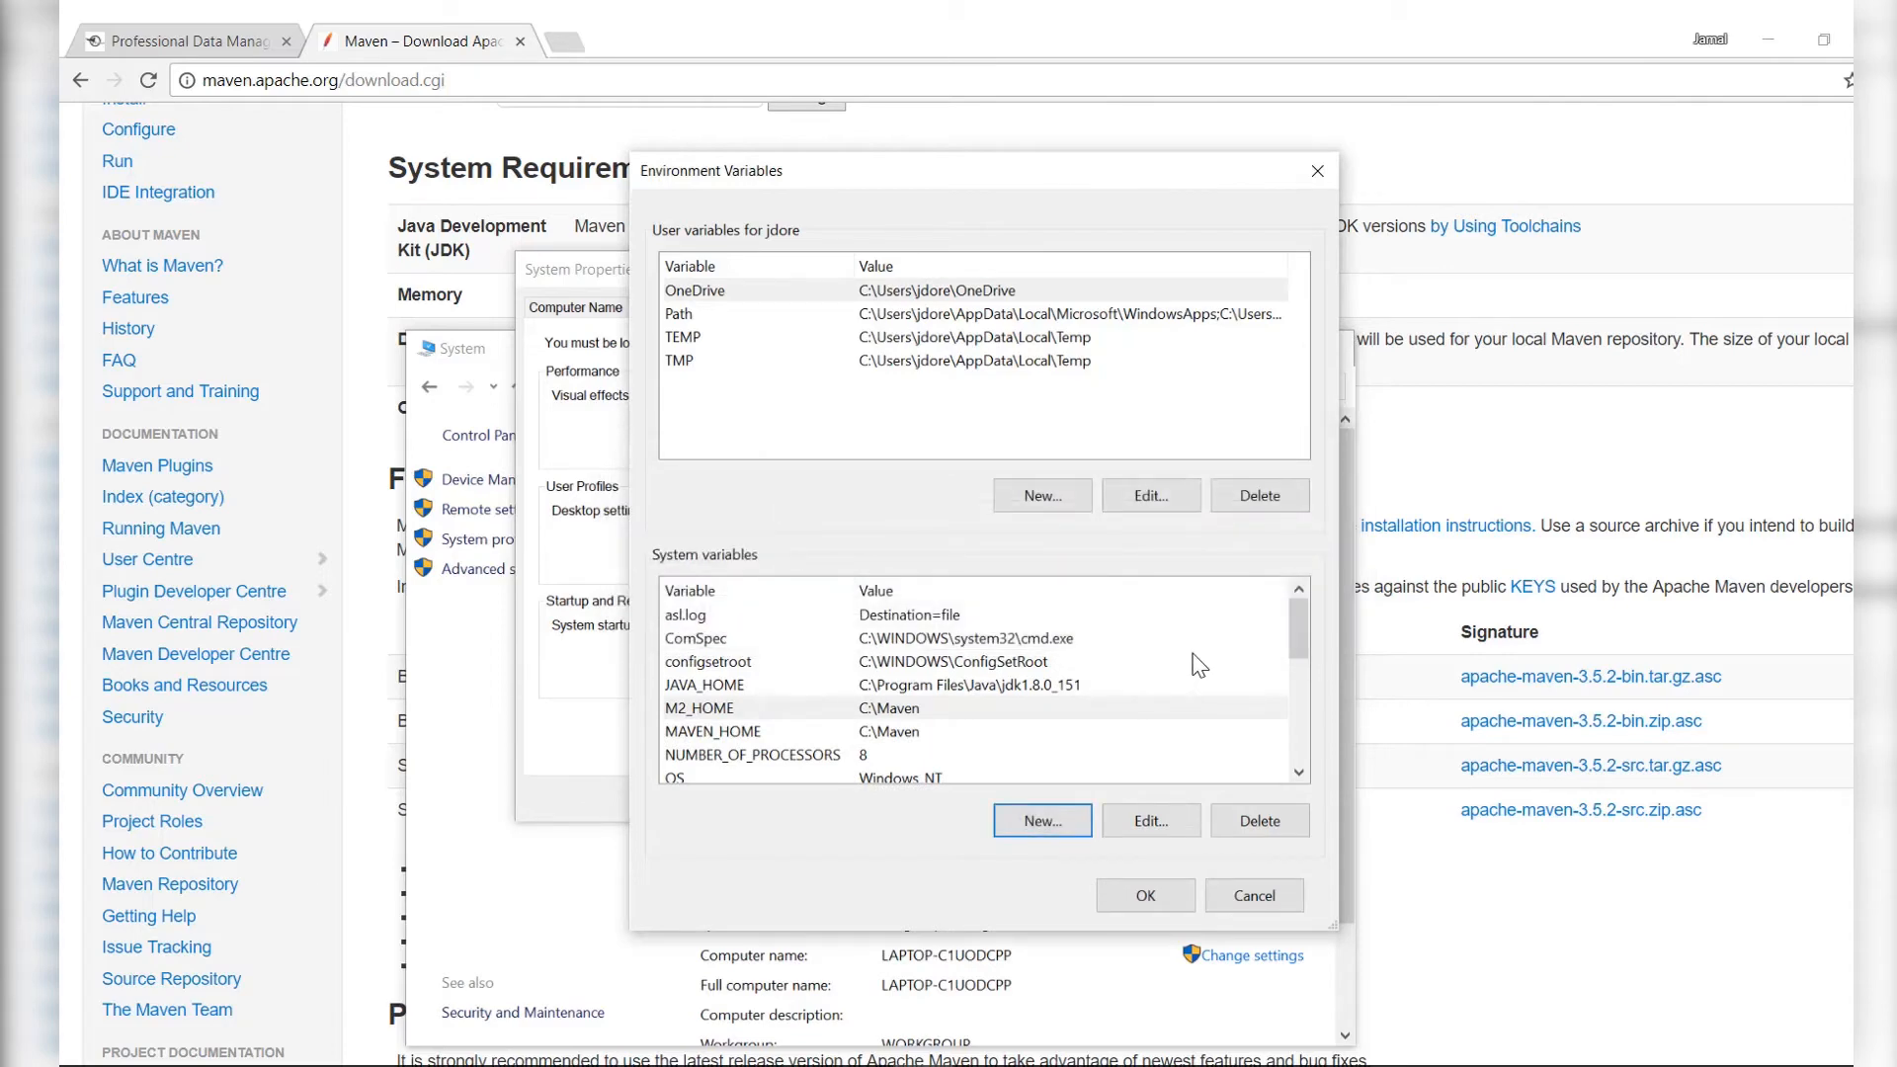
Step: Add the entry %MAVEN_HOME%\bin to the system Path variable and save it
click(983, 713)
key(Down)
key(Down)
key(Down)
key(Down)
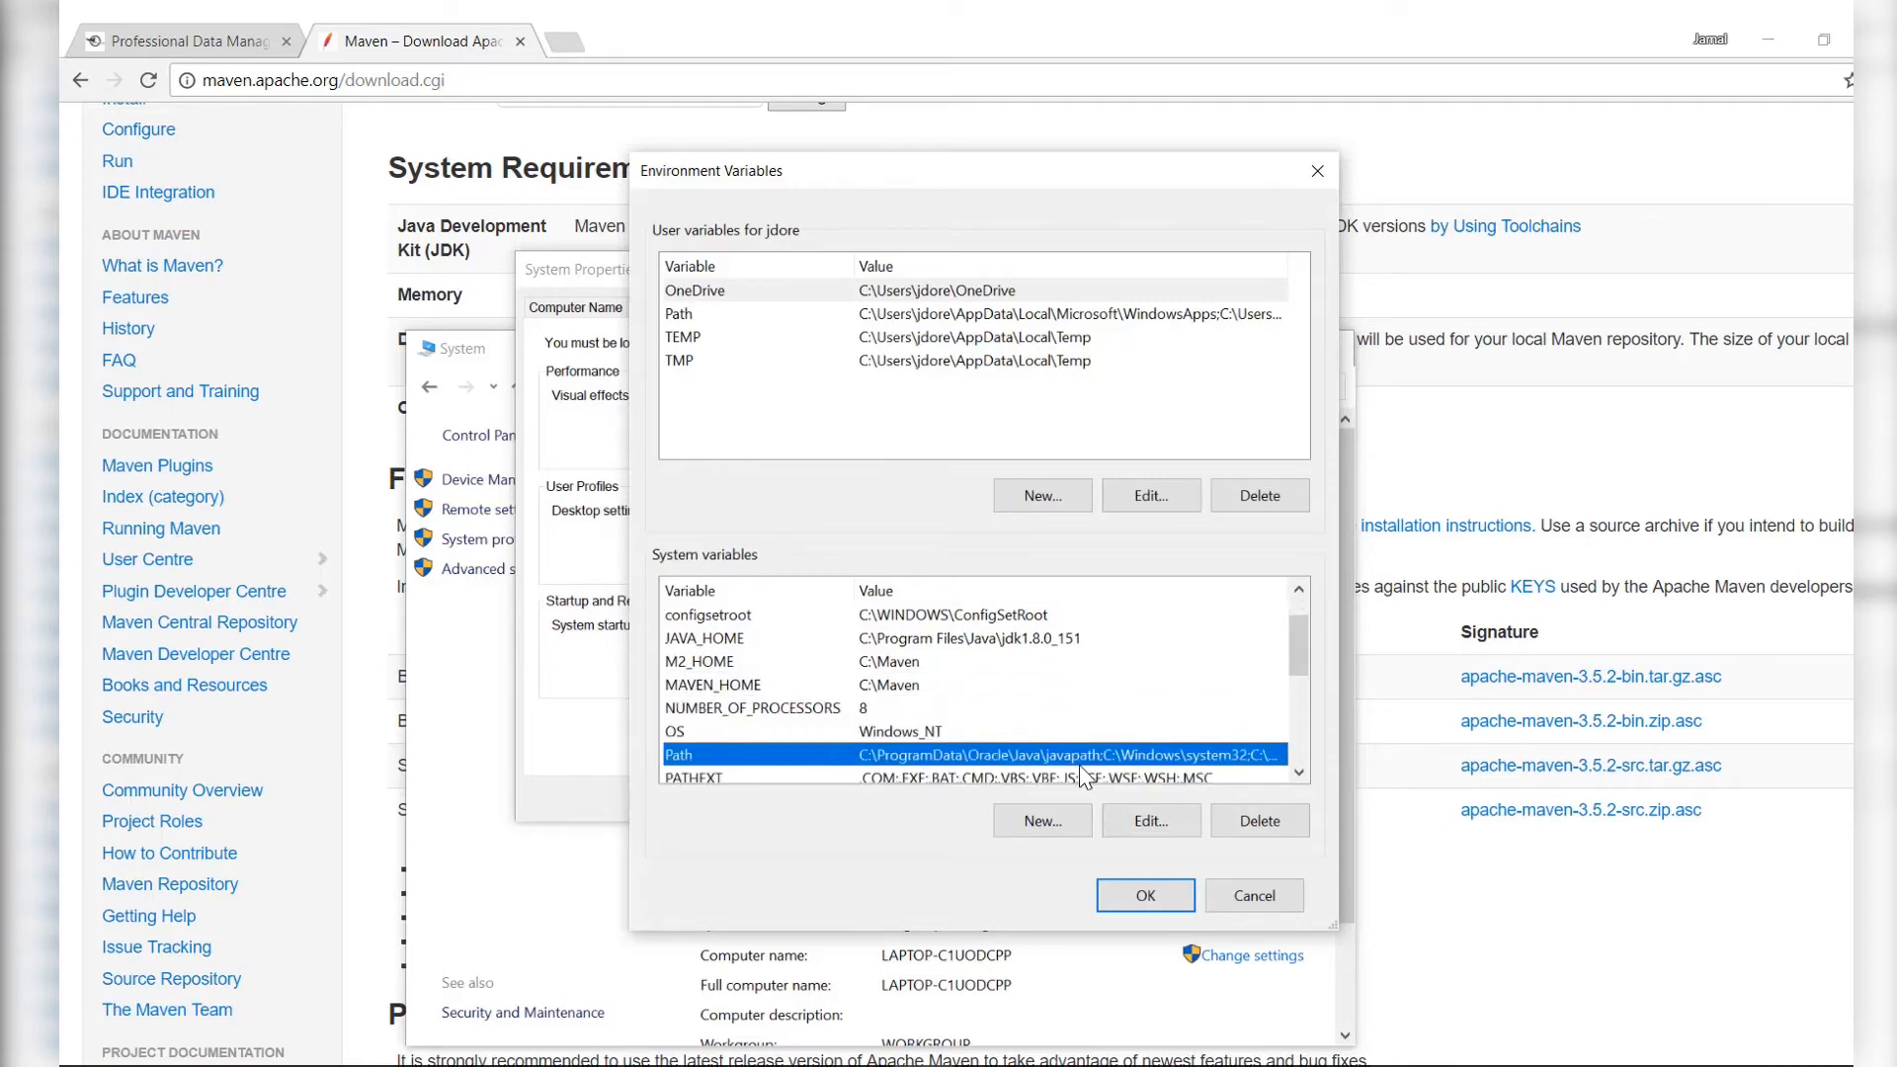
click(1140, 826)
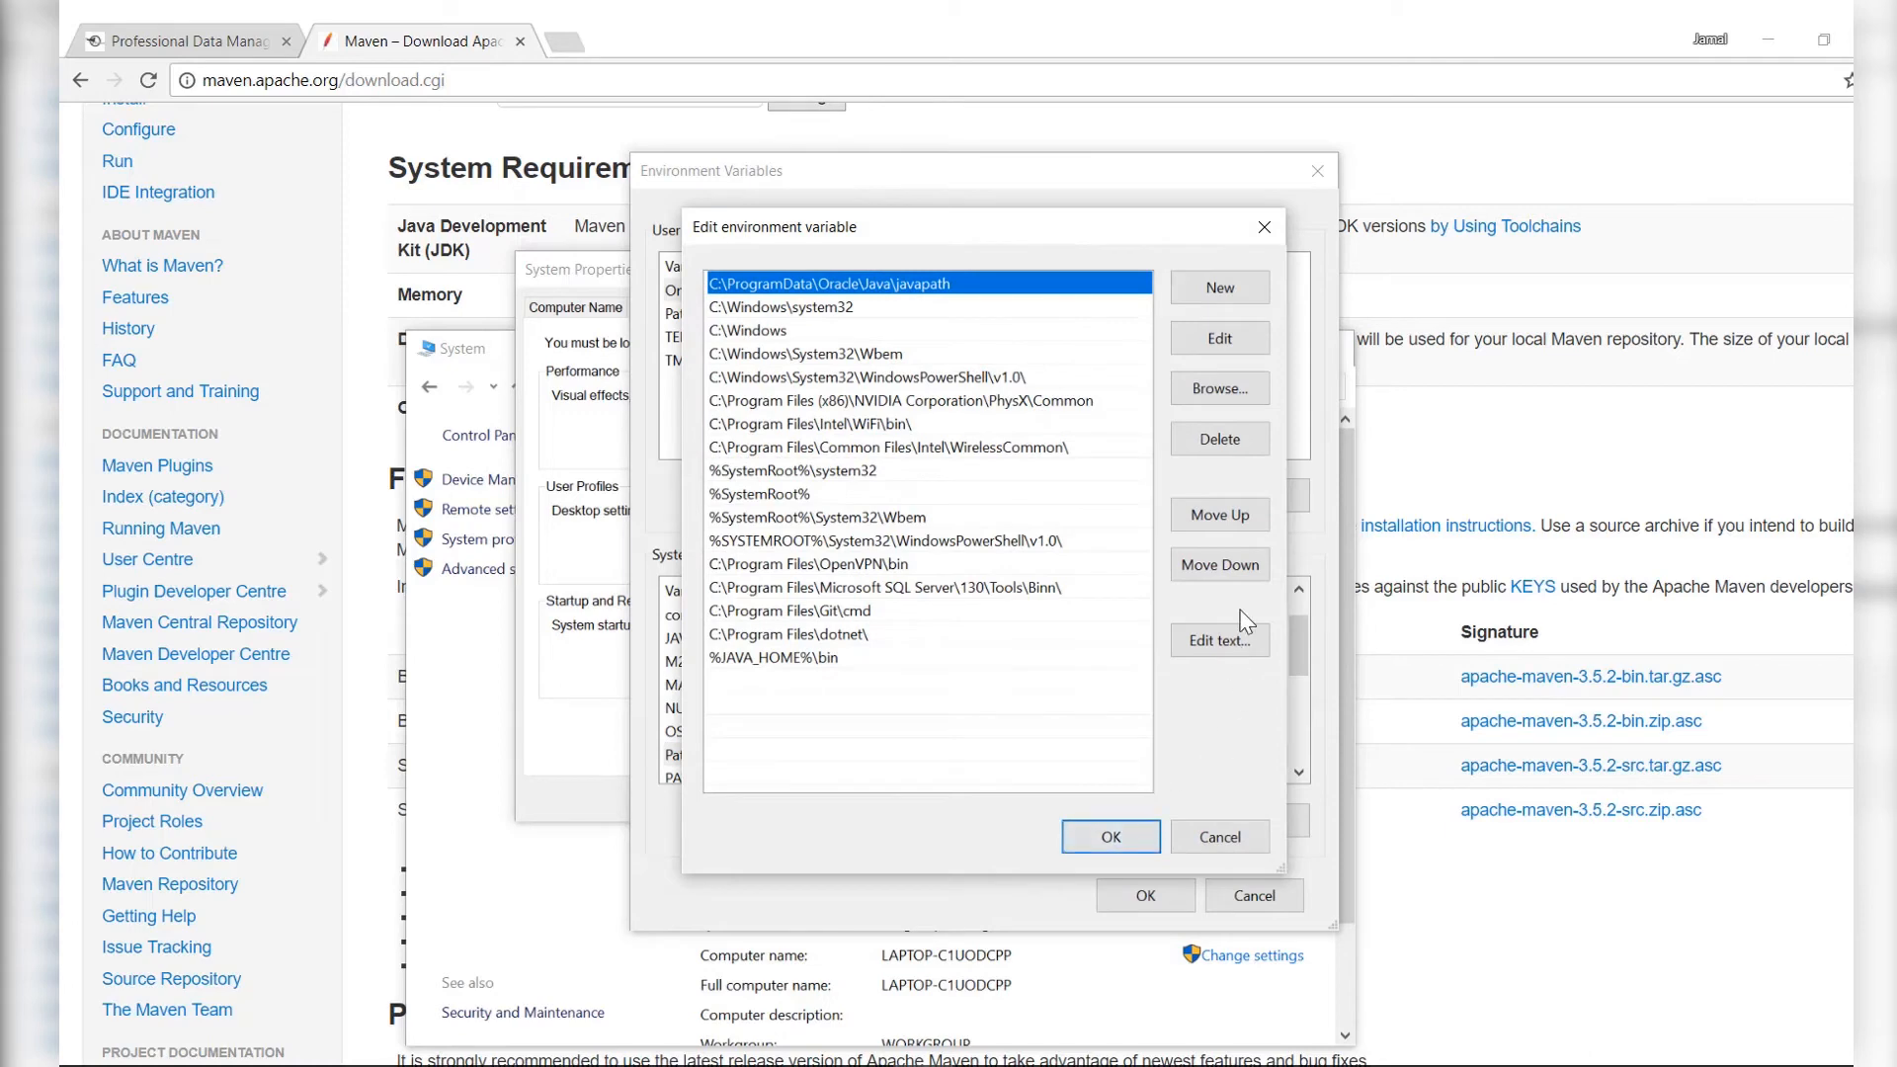
click(1241, 303)
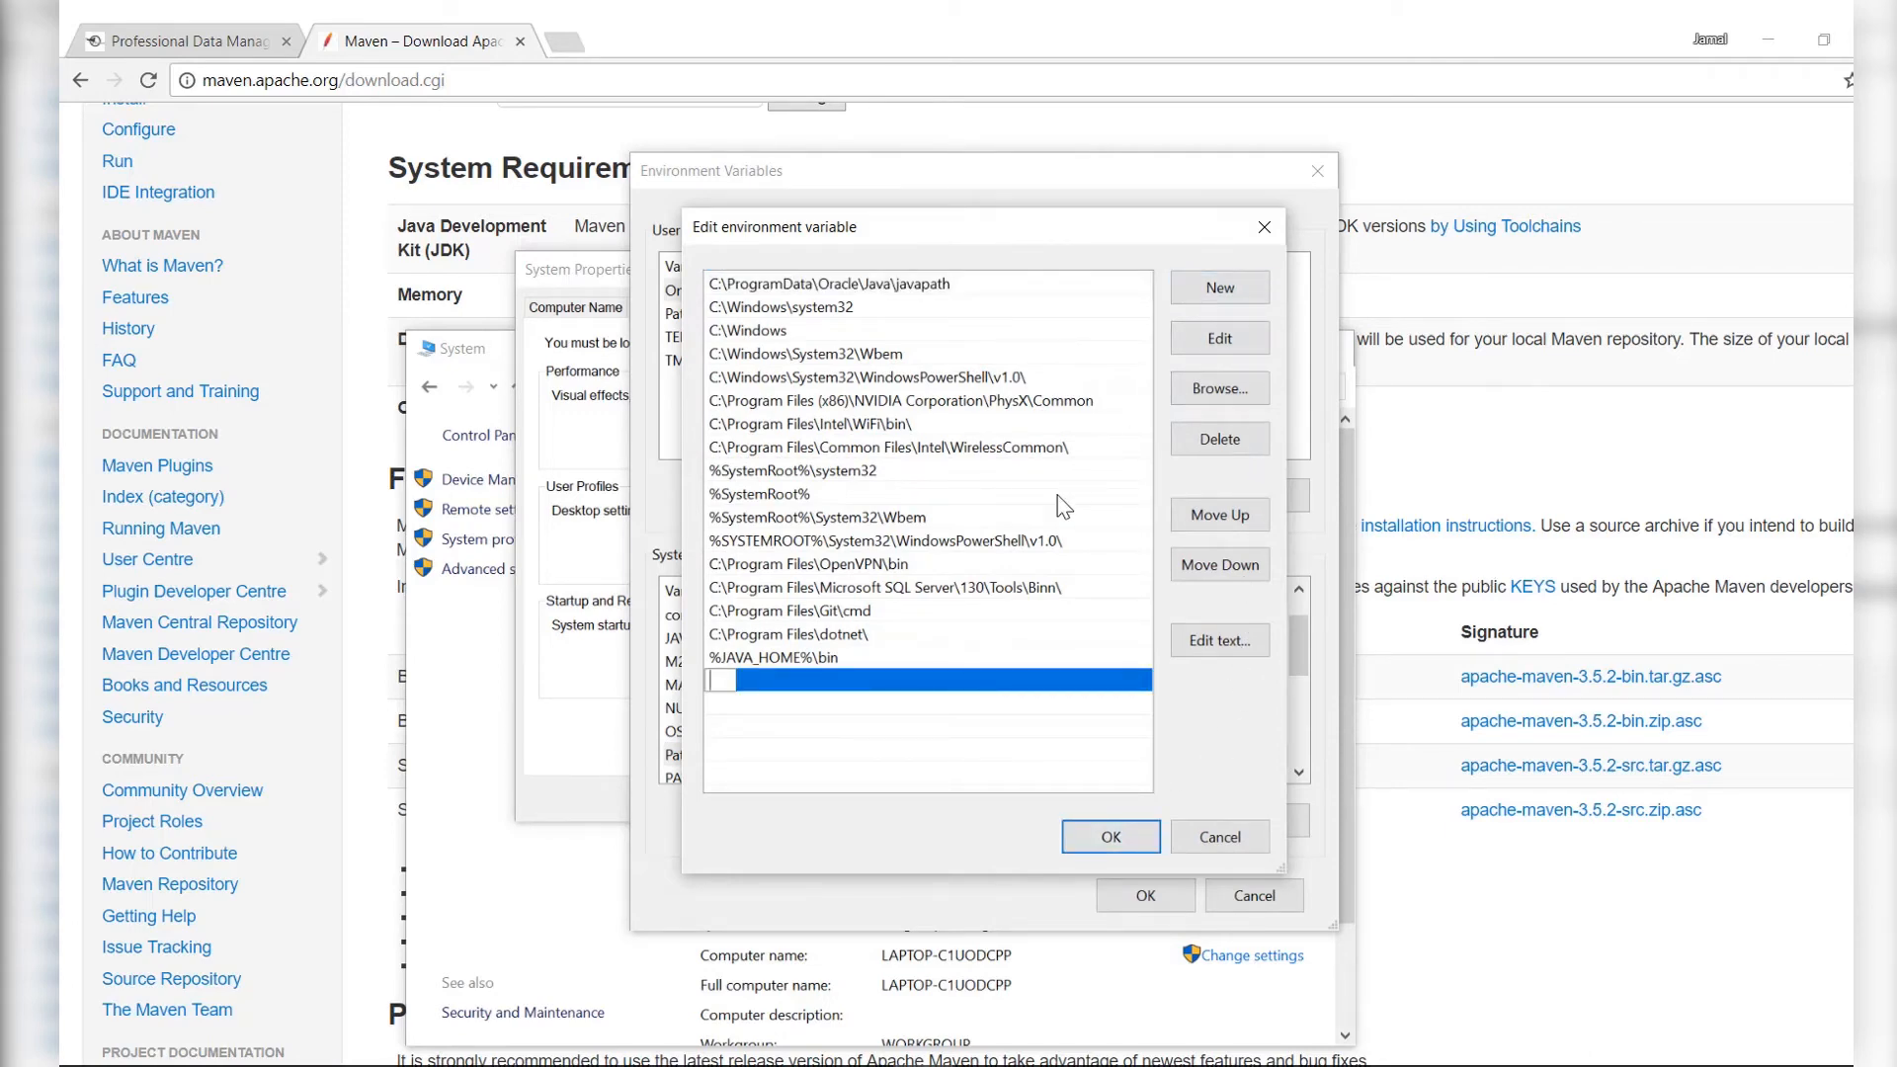
text(%MAV)
key(Escape)
text(EN_HOME)
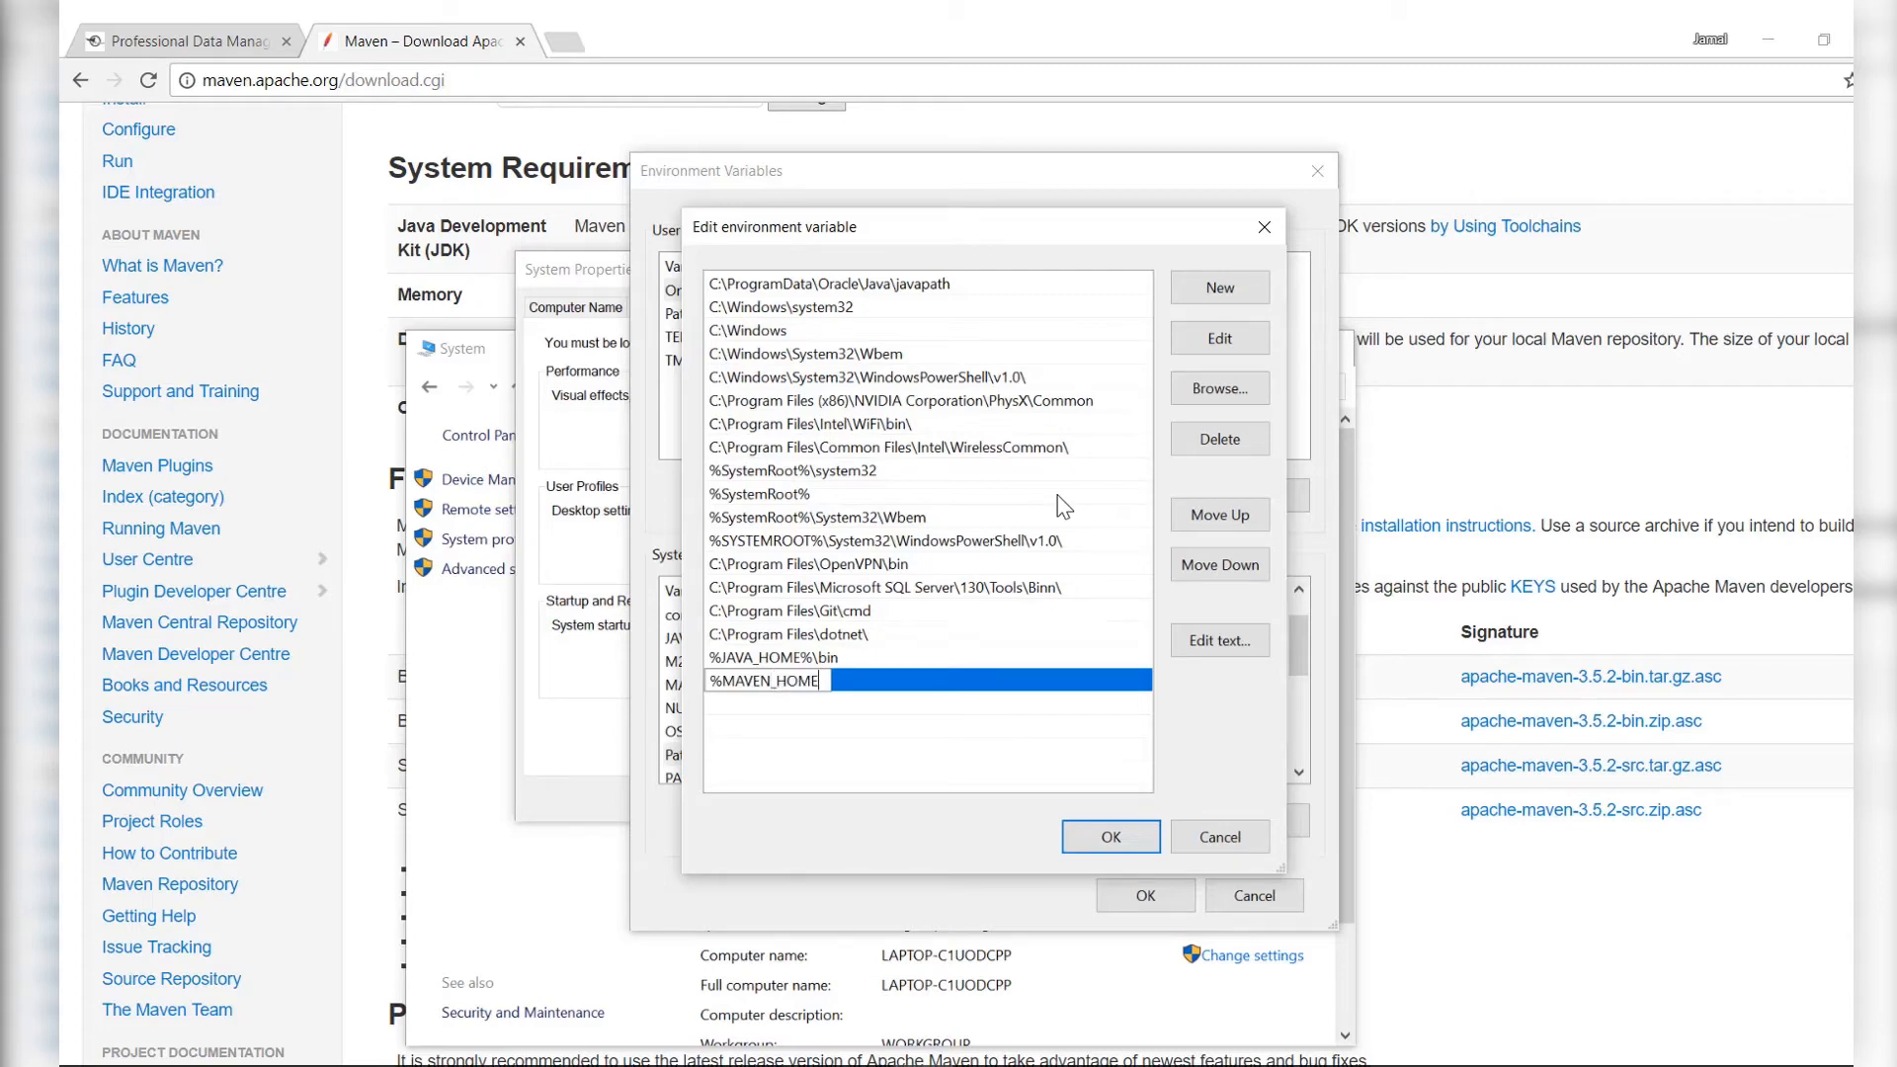
text(%\bin)
click(1124, 835)
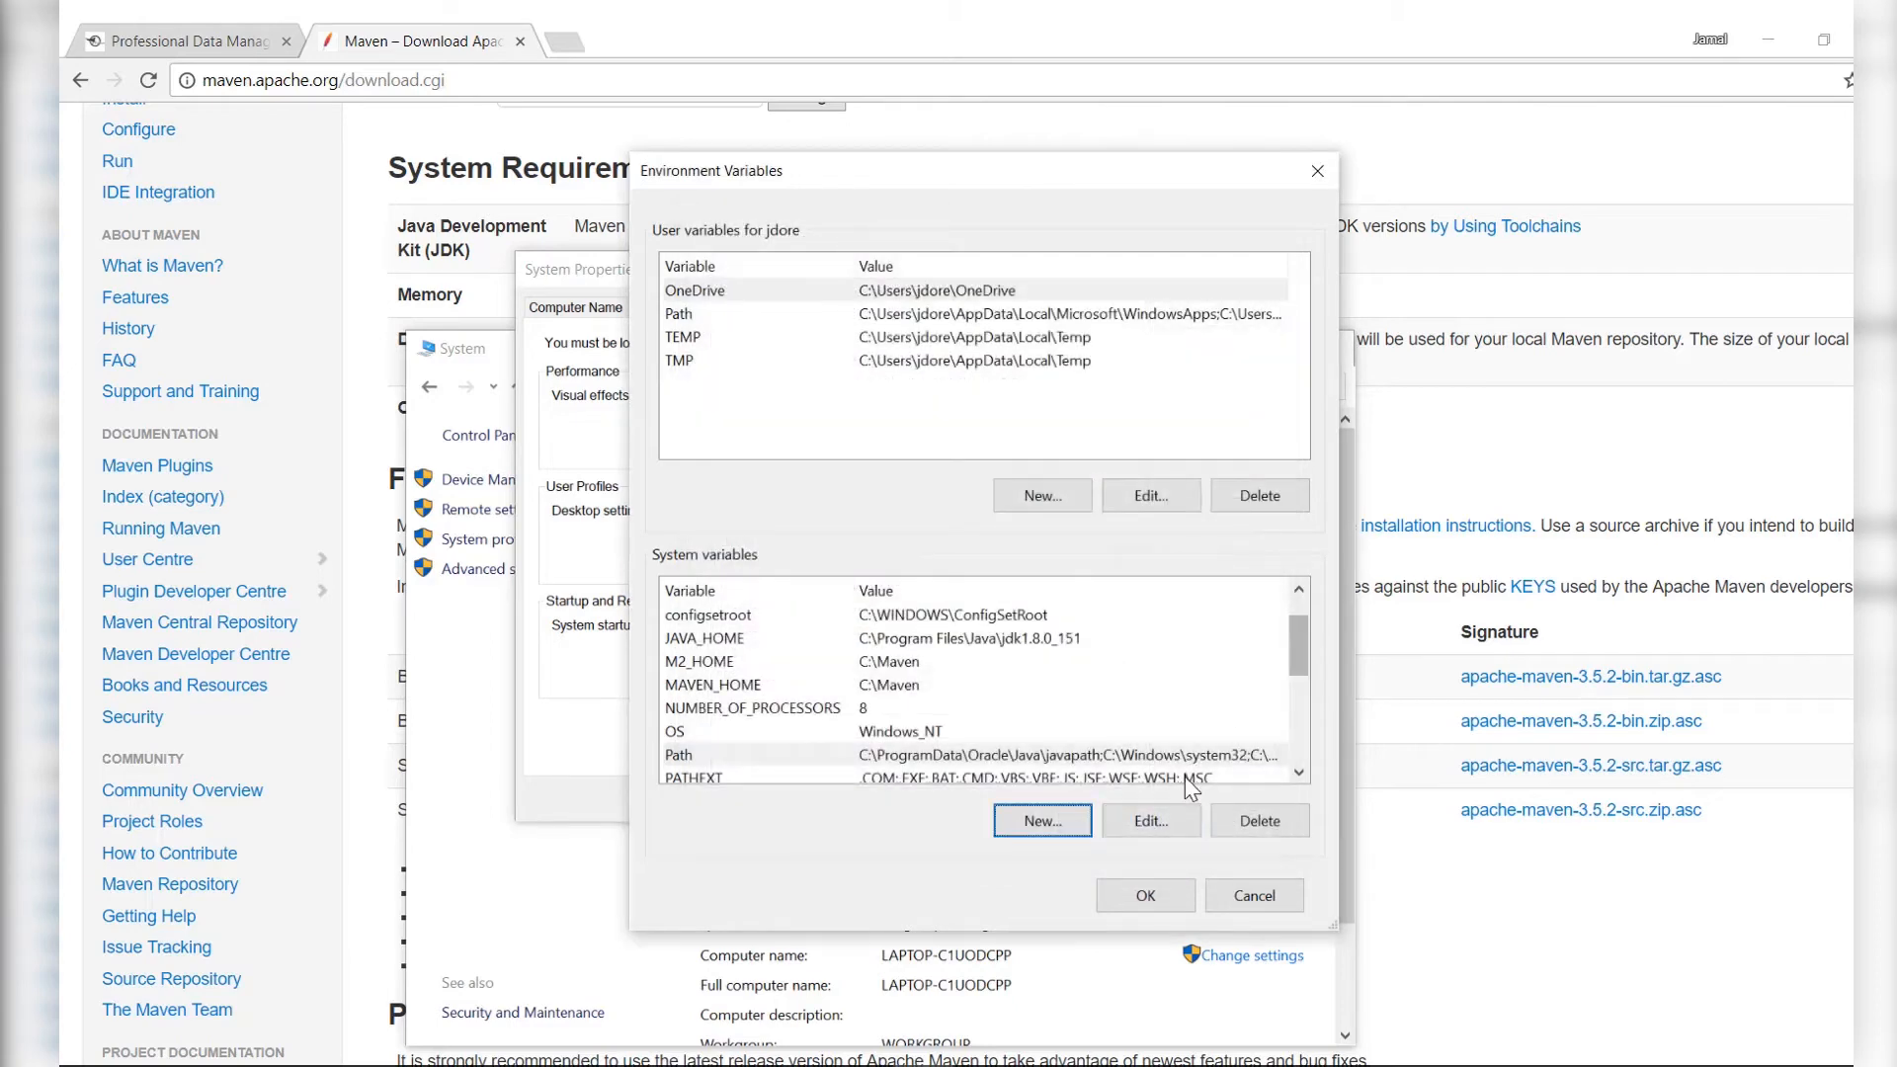
Step: Add a second Maven entry, %M2_HOME%\bin, to the system Path variable and save it
click(1150, 826)
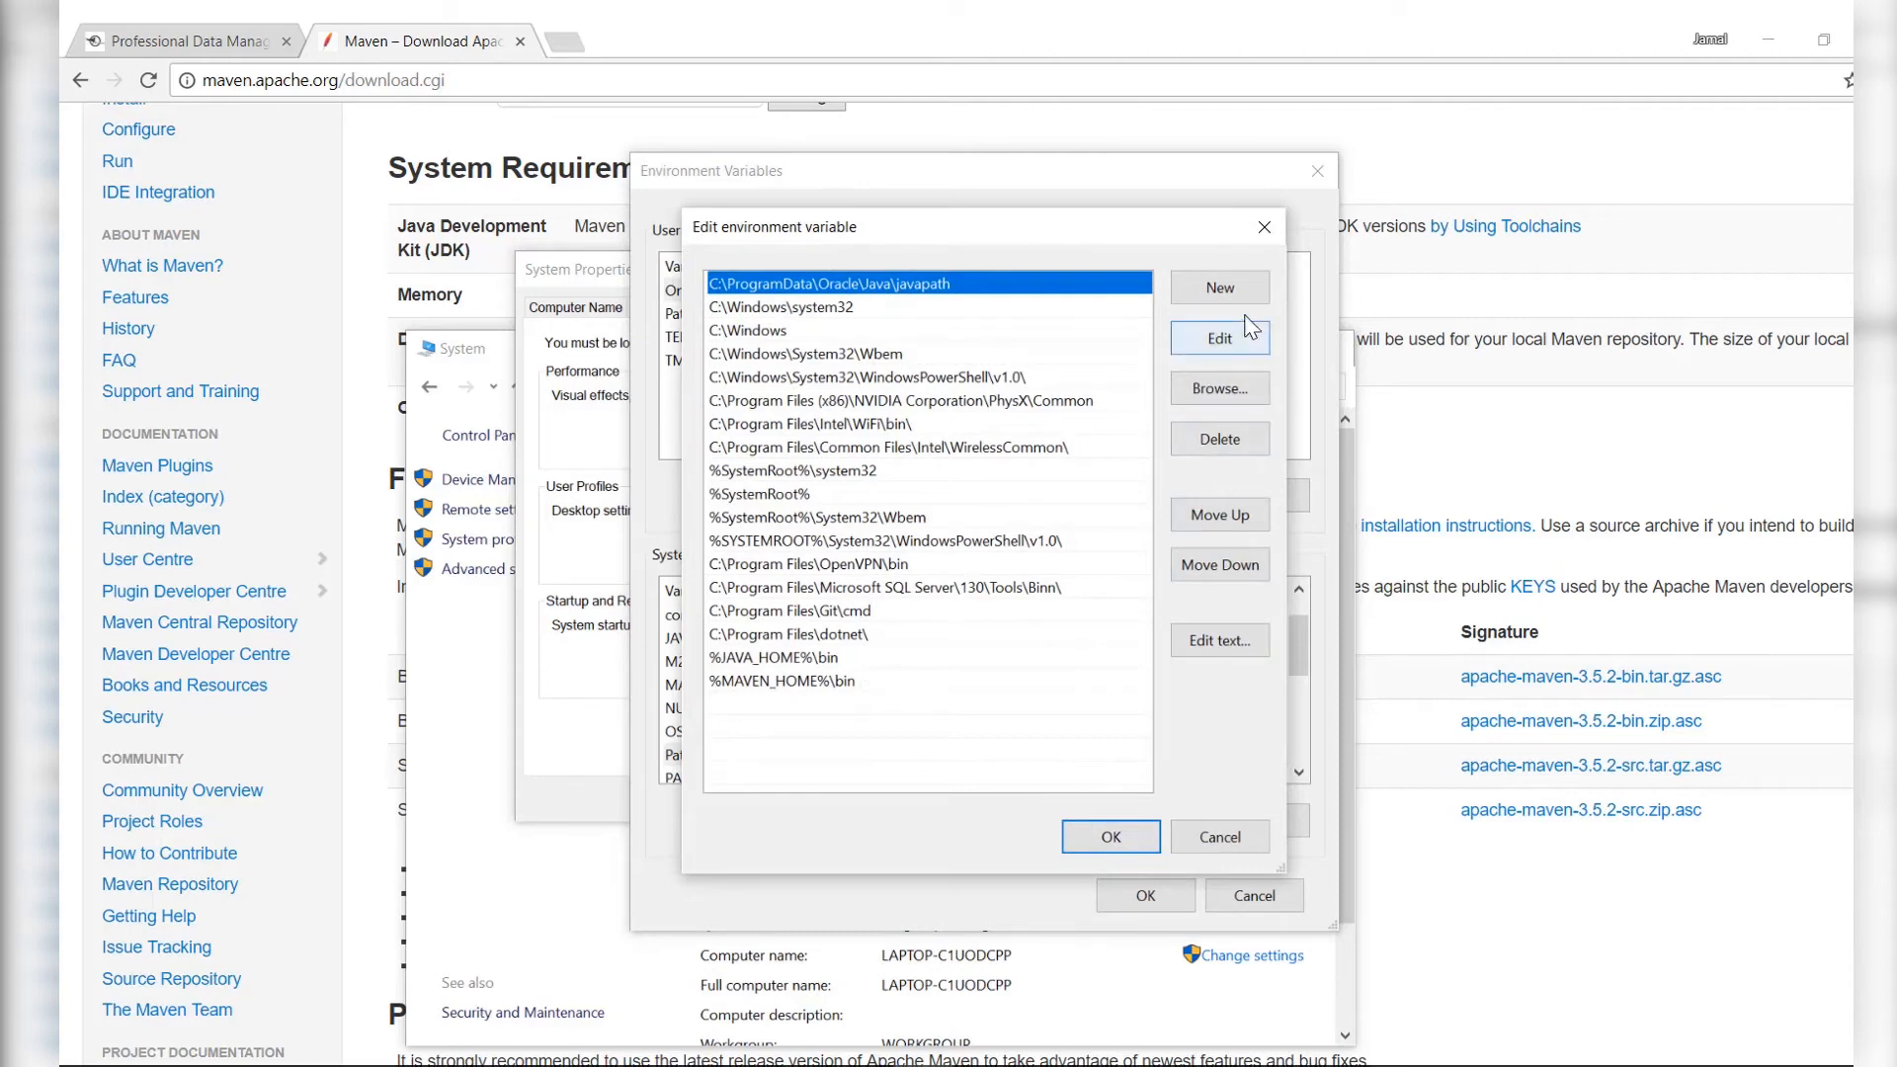
click(1219, 288)
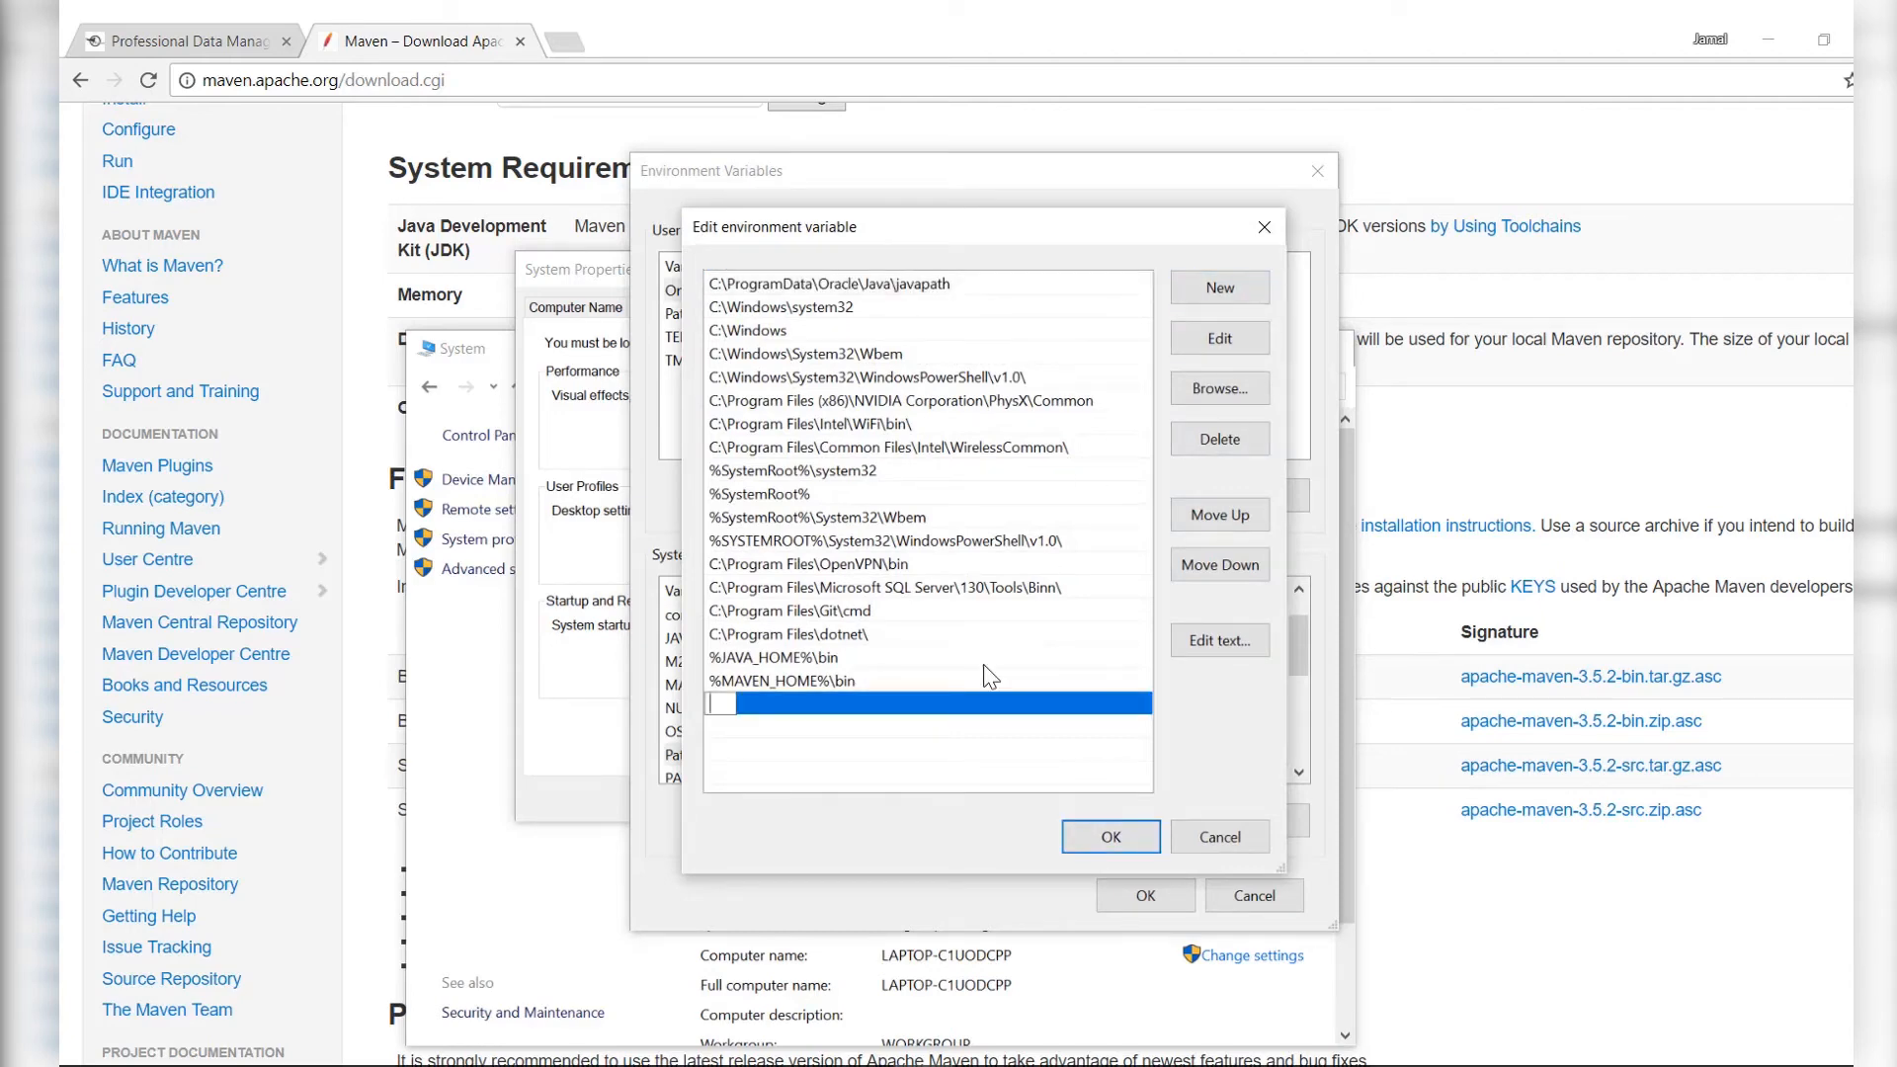
text(%M2_HOME)
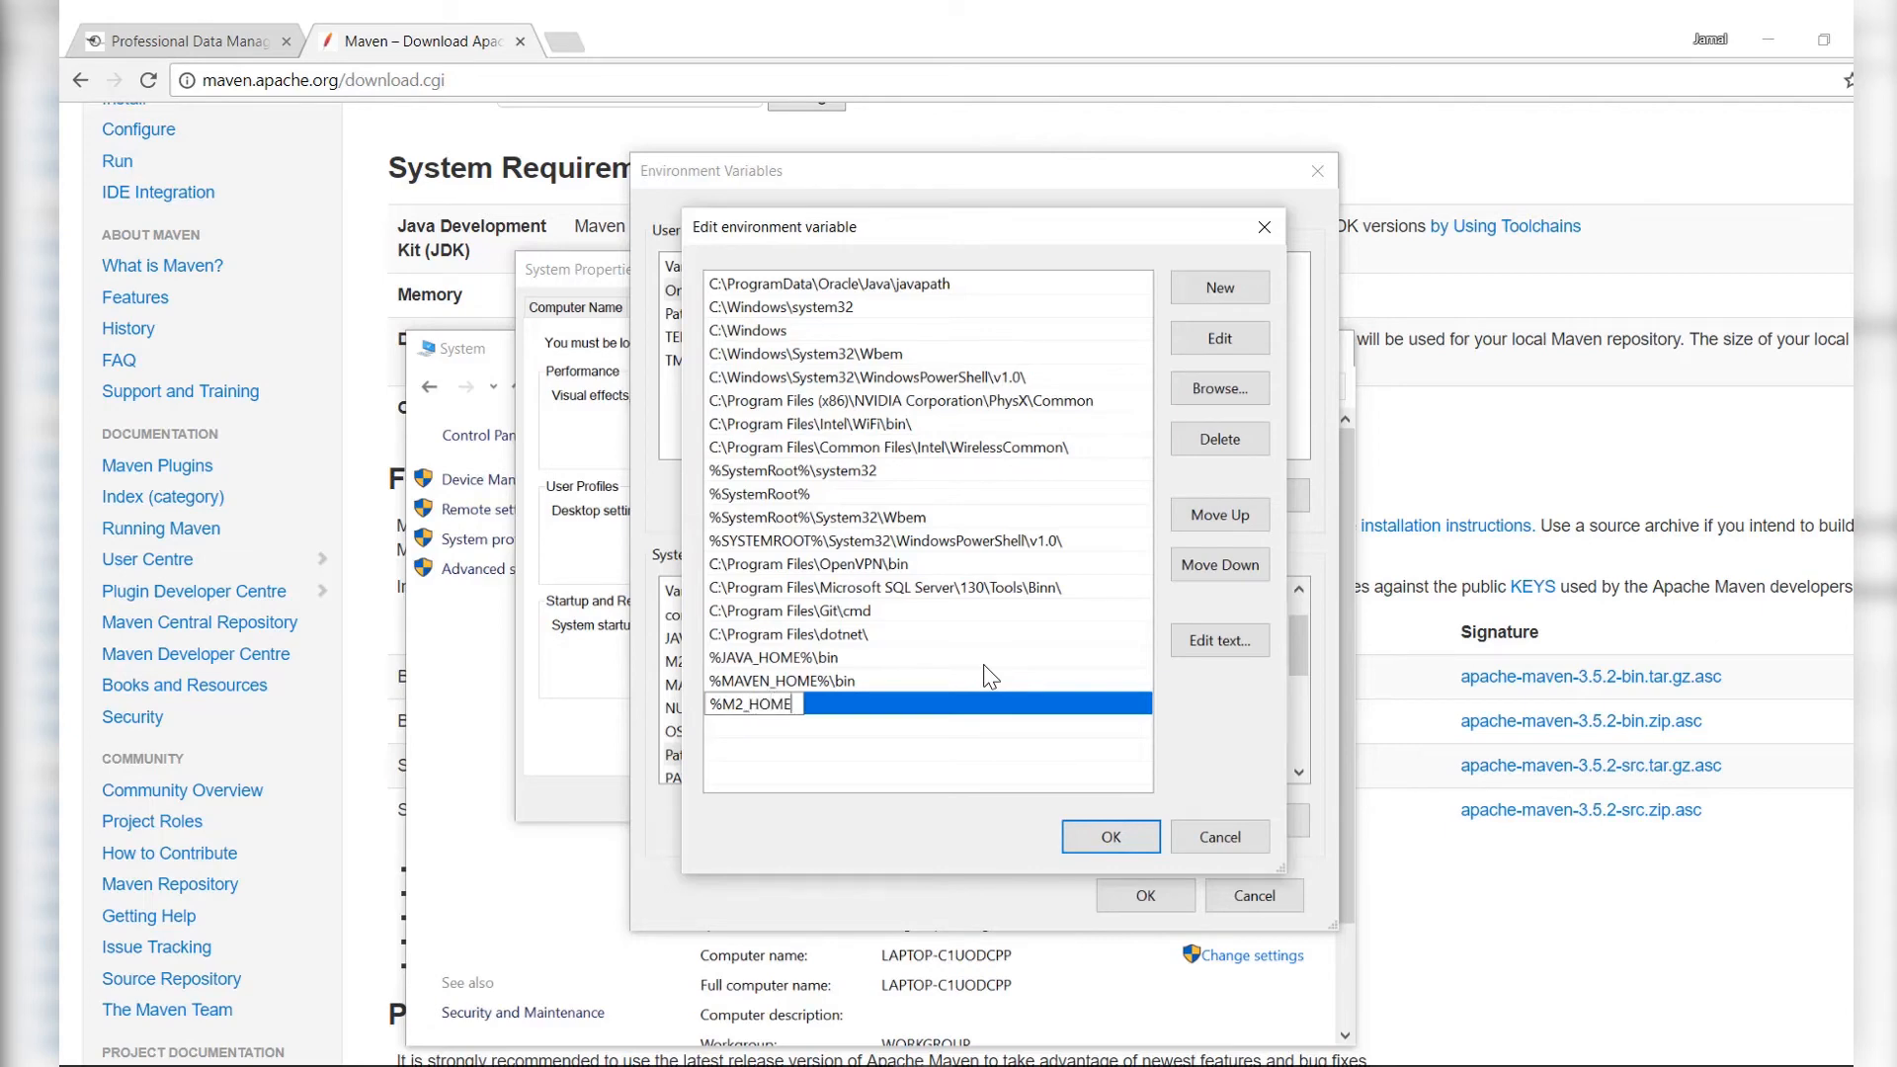
text(%\bin)
click(1128, 840)
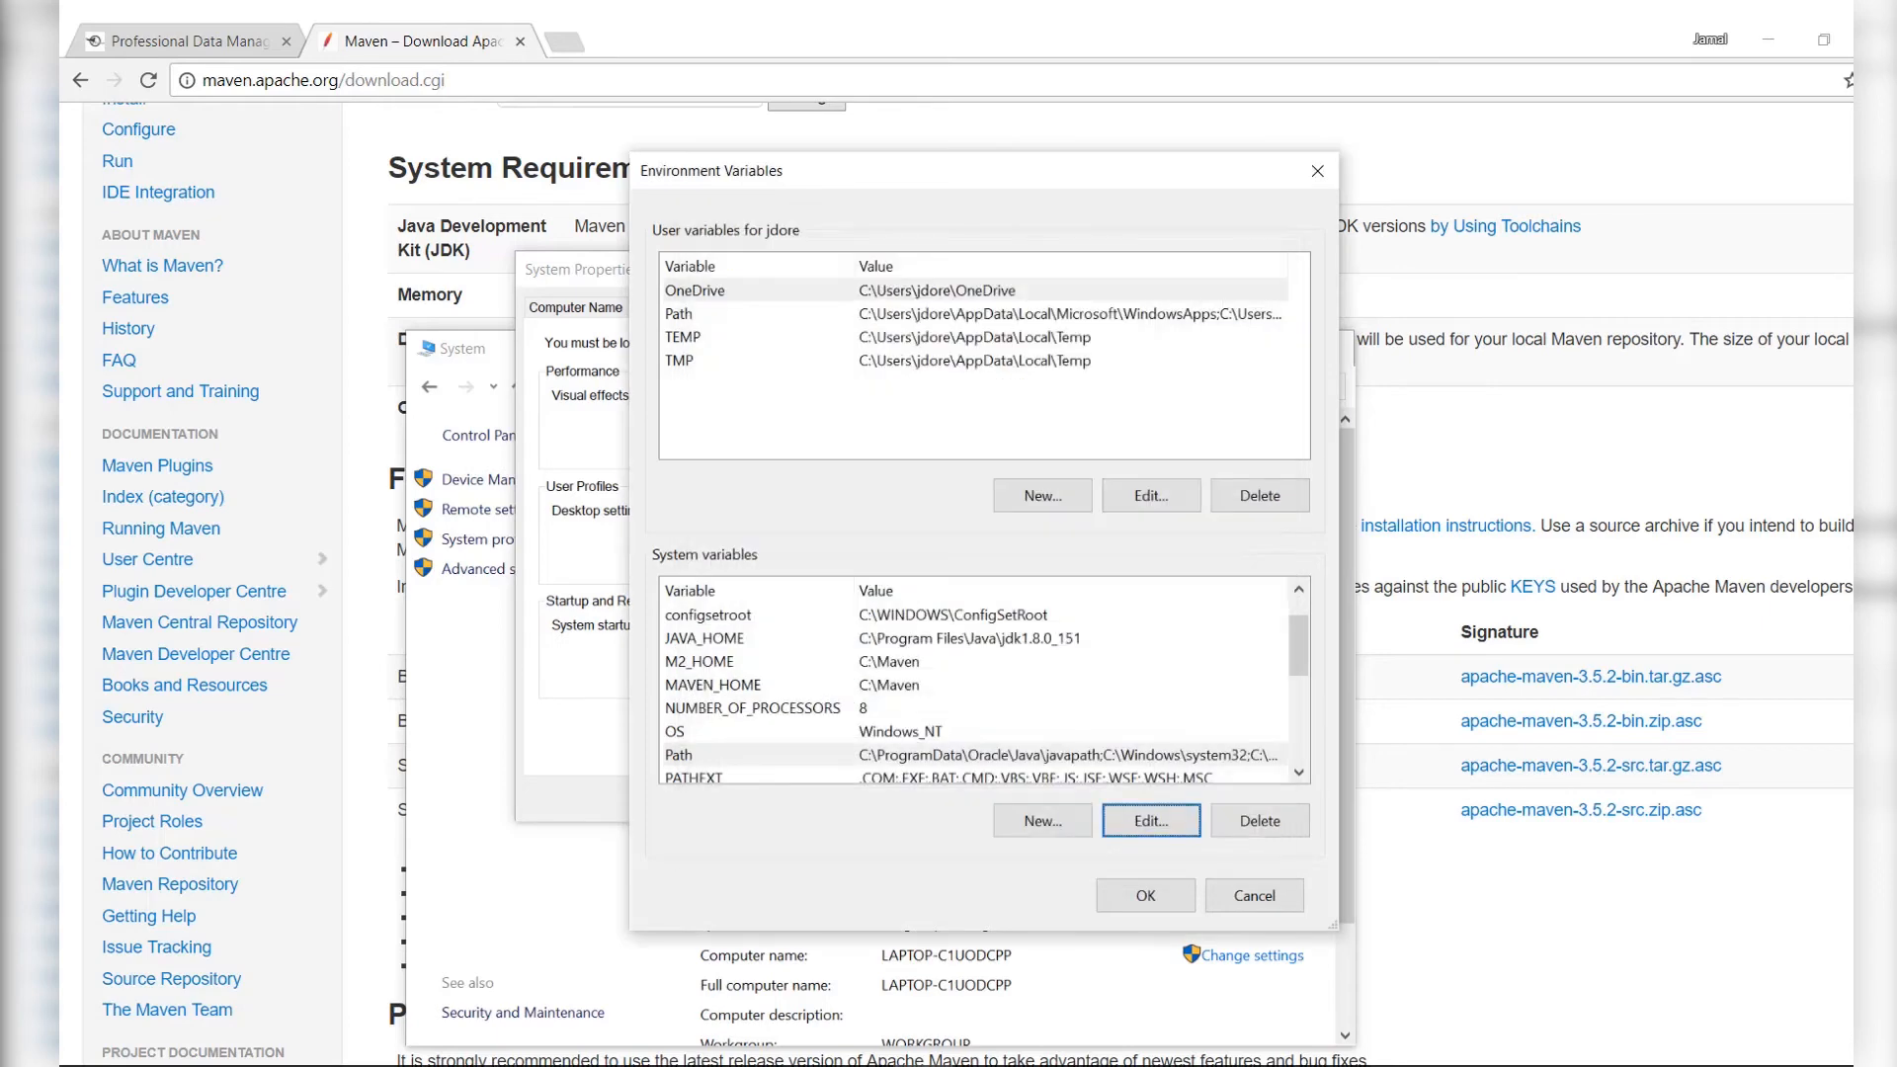
Step: Save the environment variable changes, accept the system properties and close the System window
click(1146, 896)
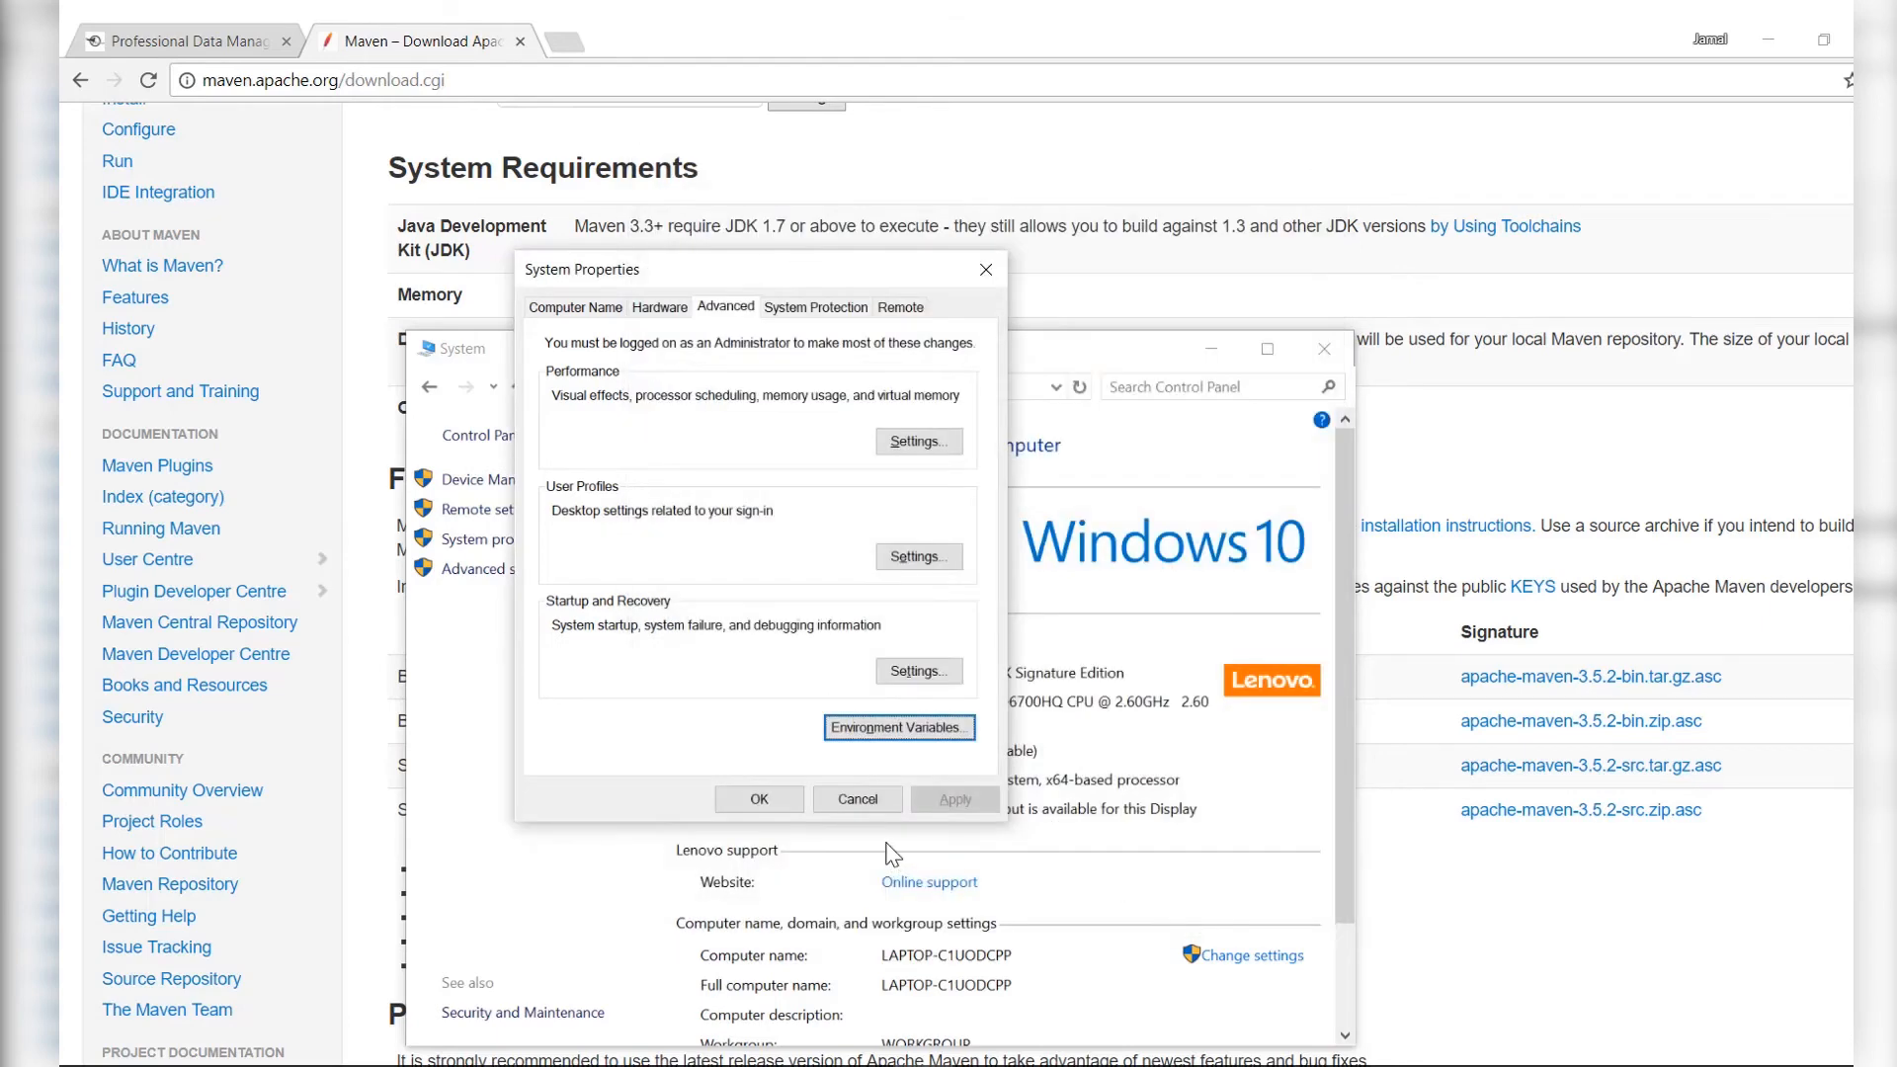
click(763, 796)
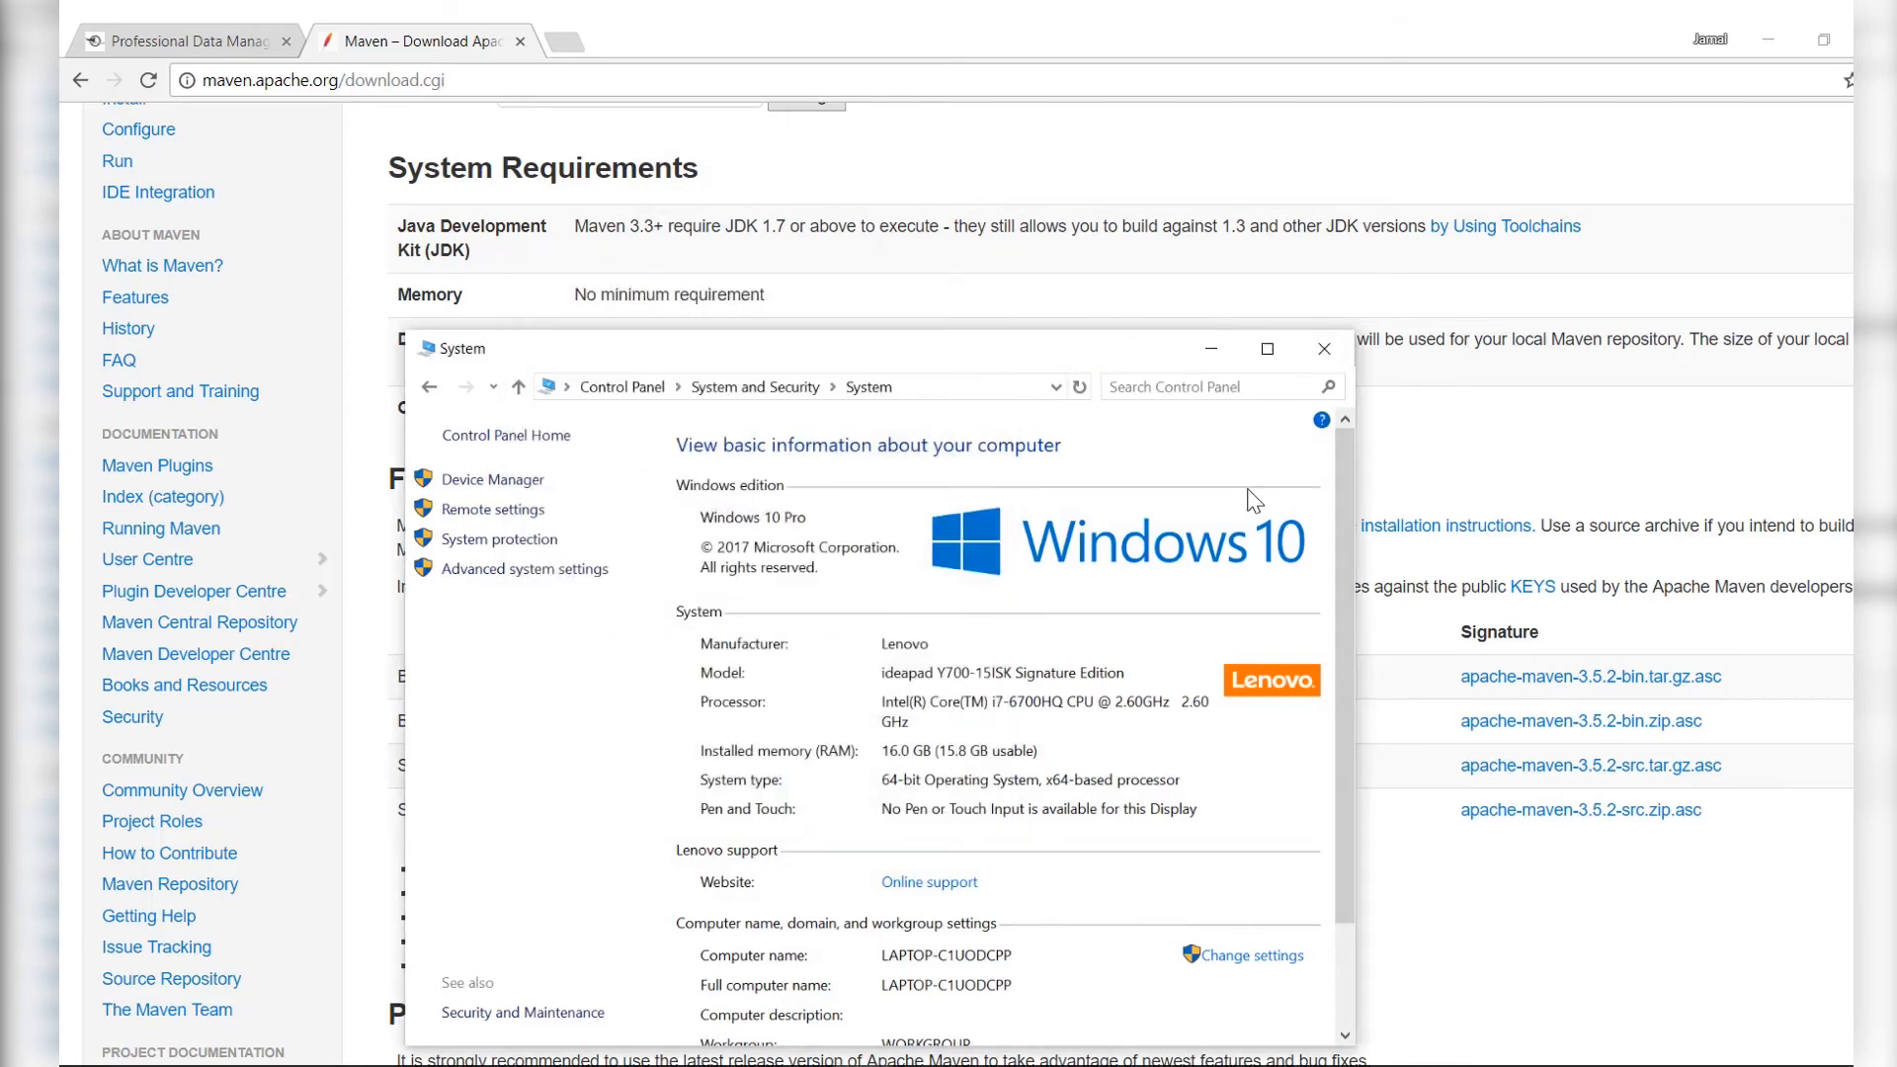
click(1324, 348)
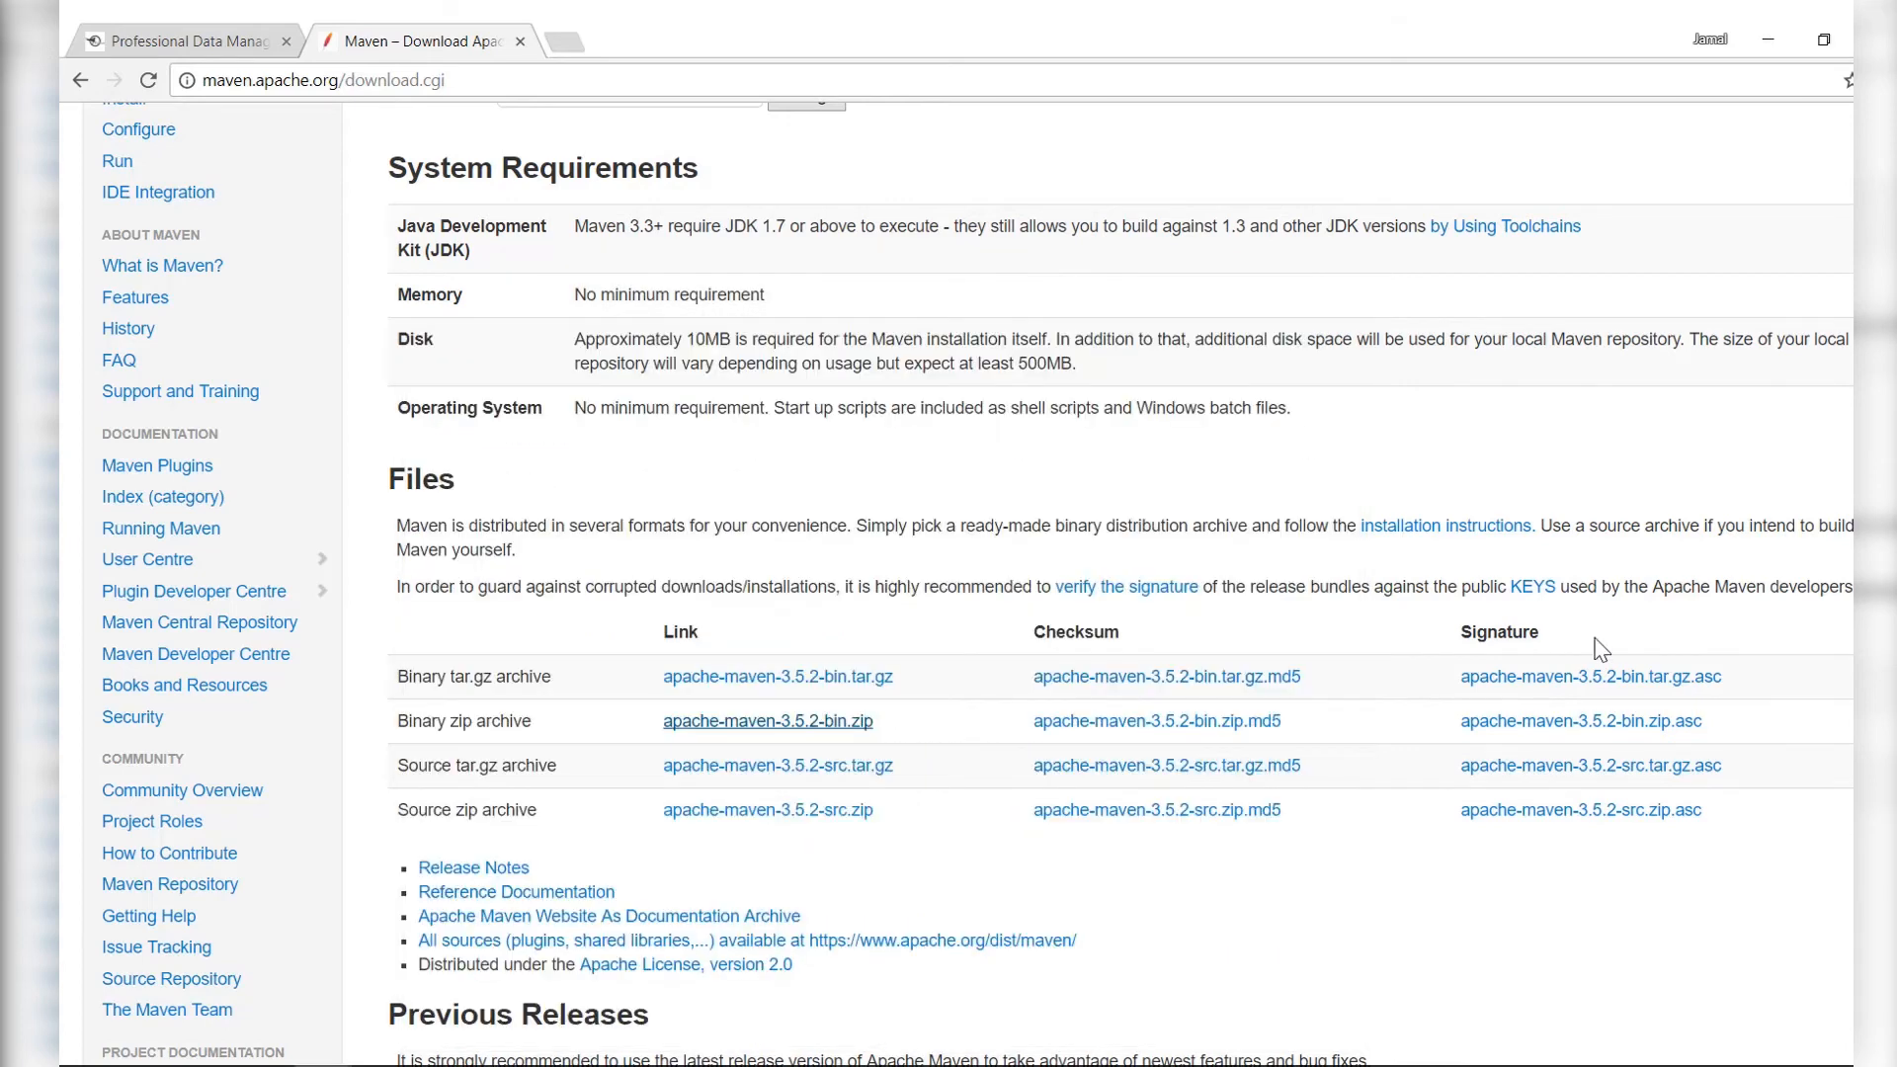
Step: Open Command Prompt and check the Maven installation by running mvn -version
mouse_move(306, 1063)
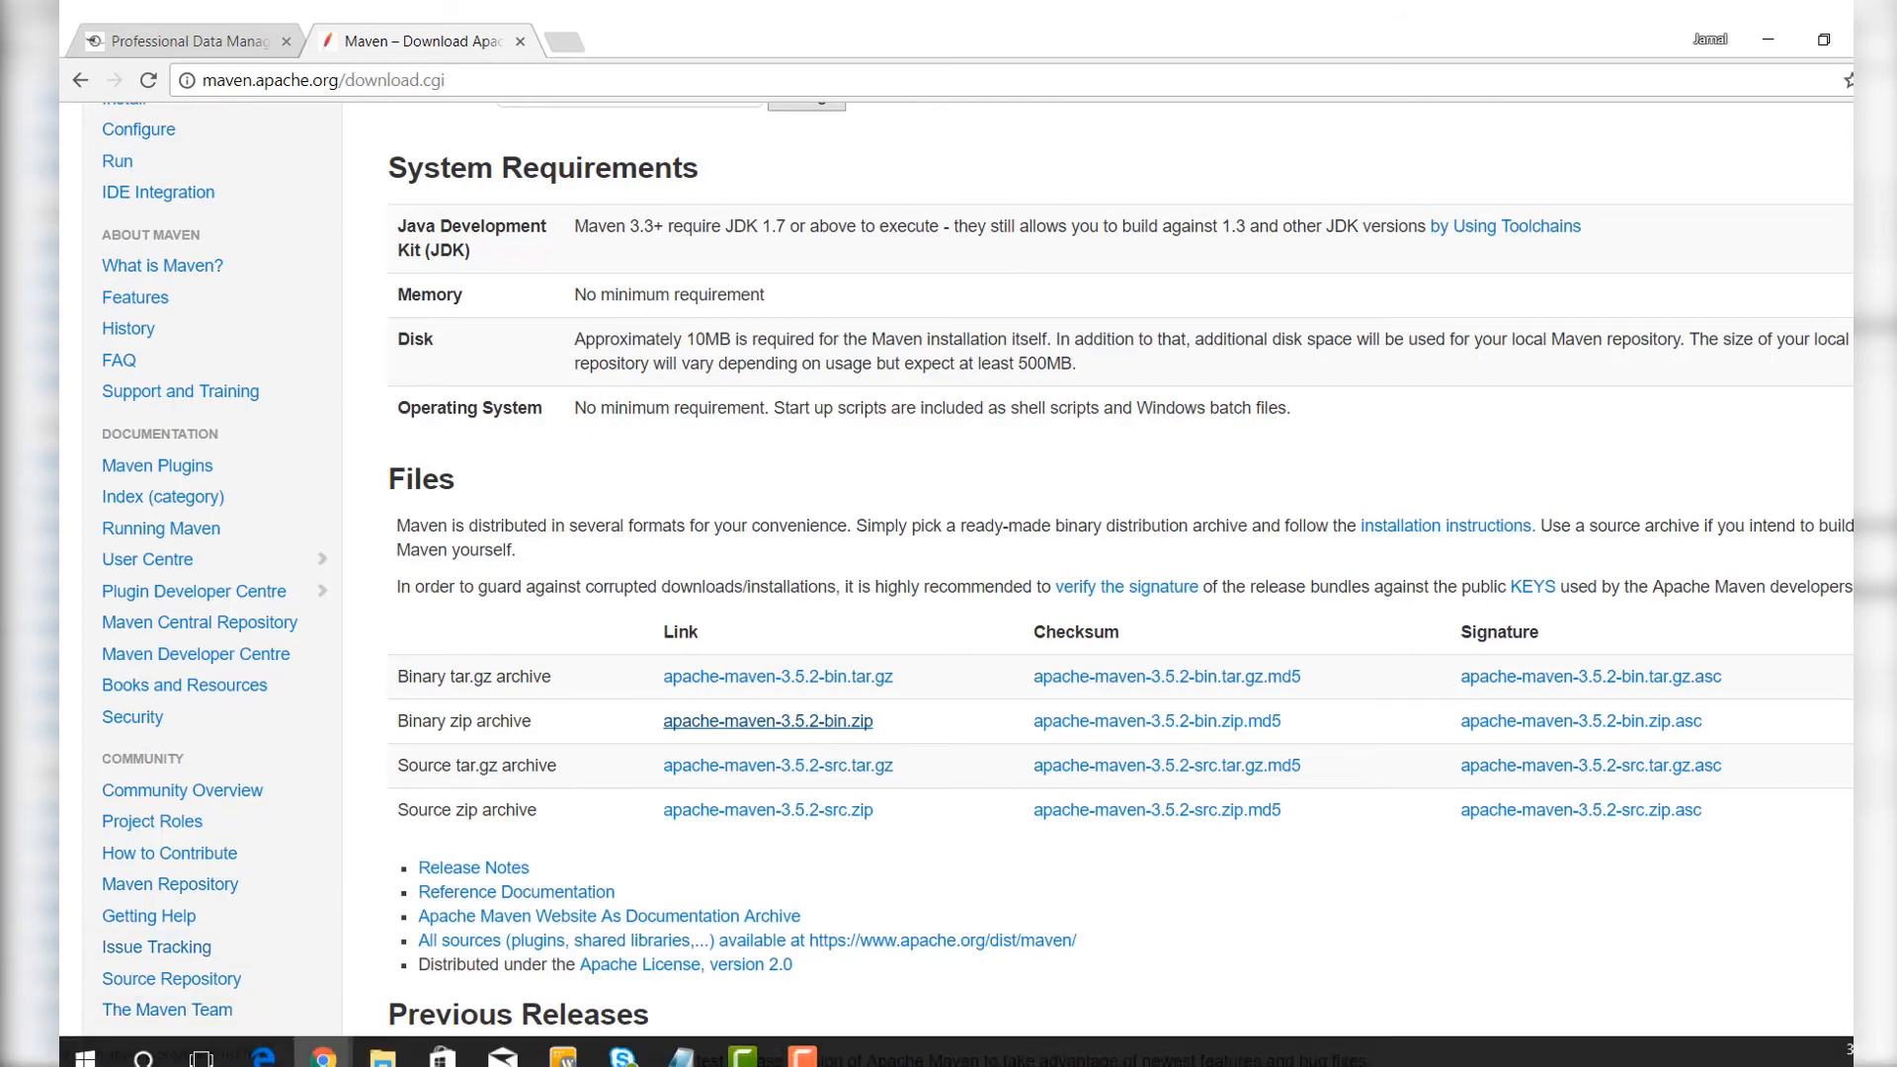
click(160, 1055)
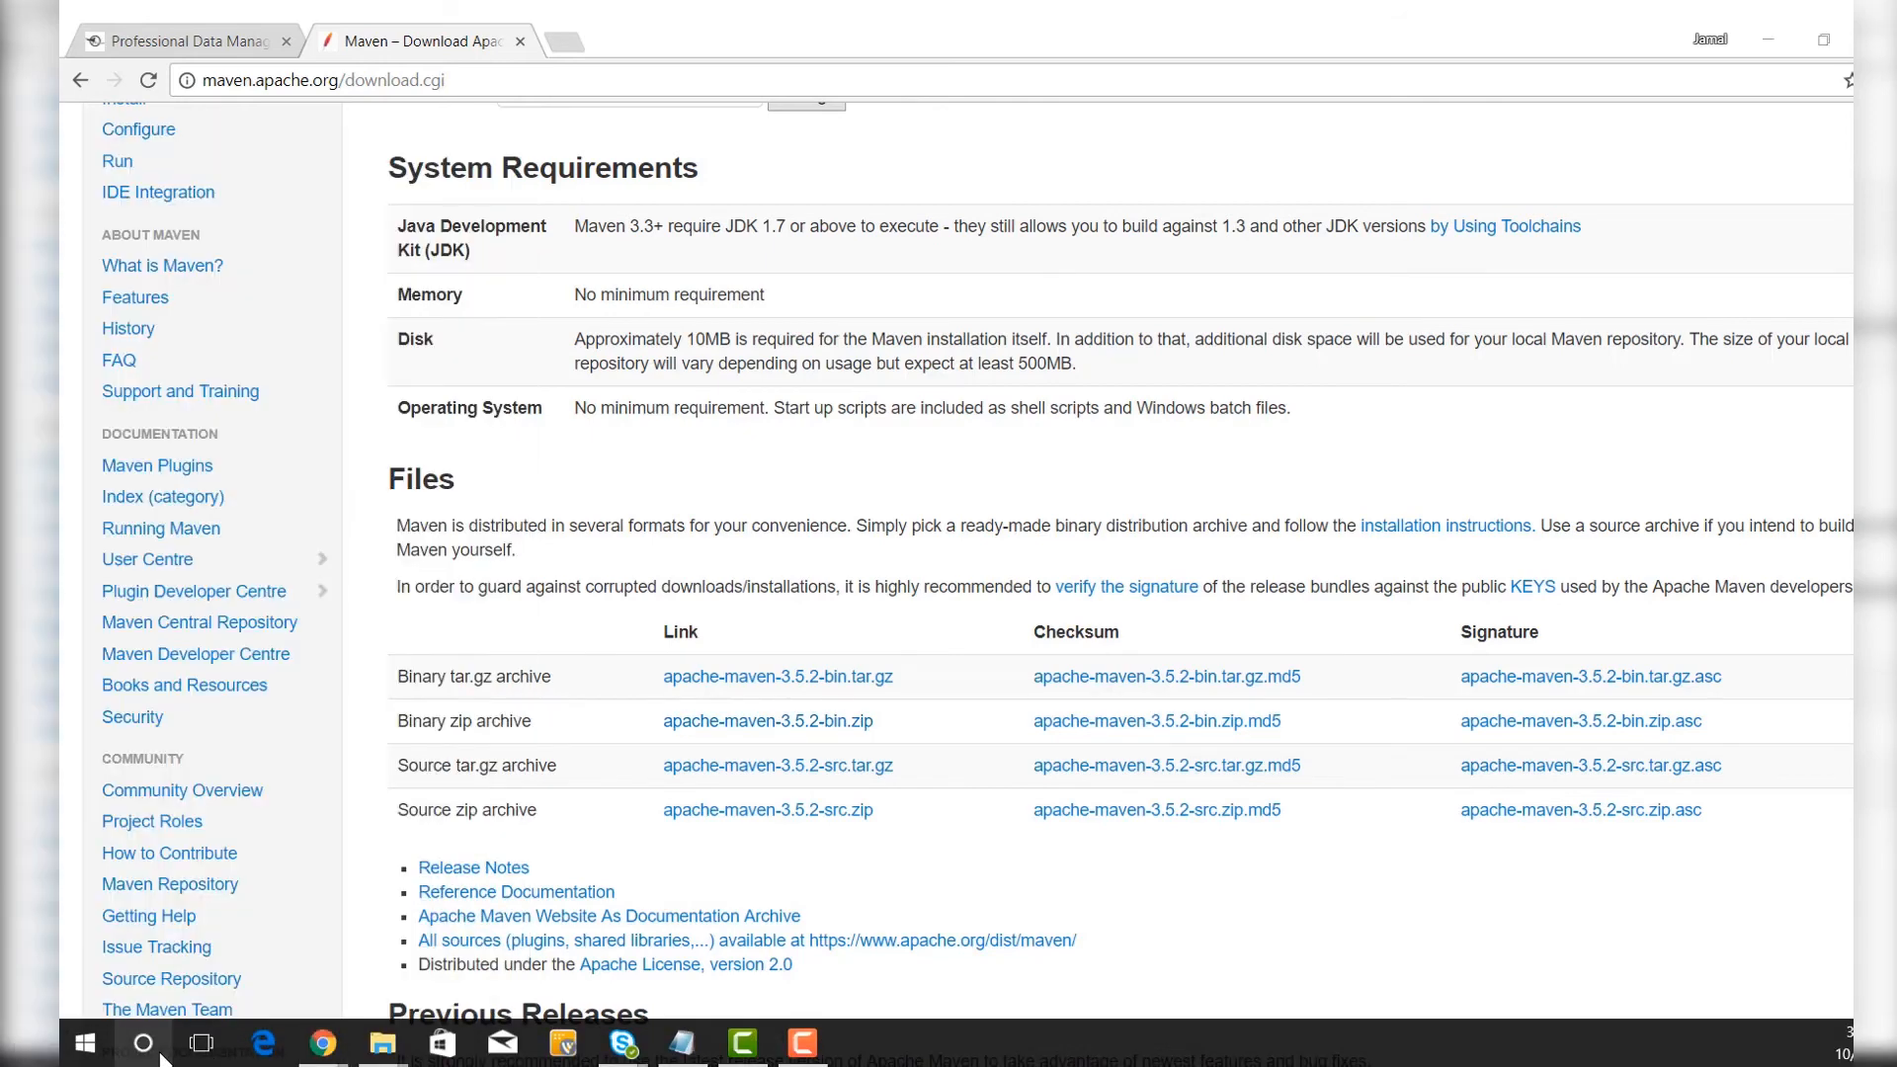
text(cmd)
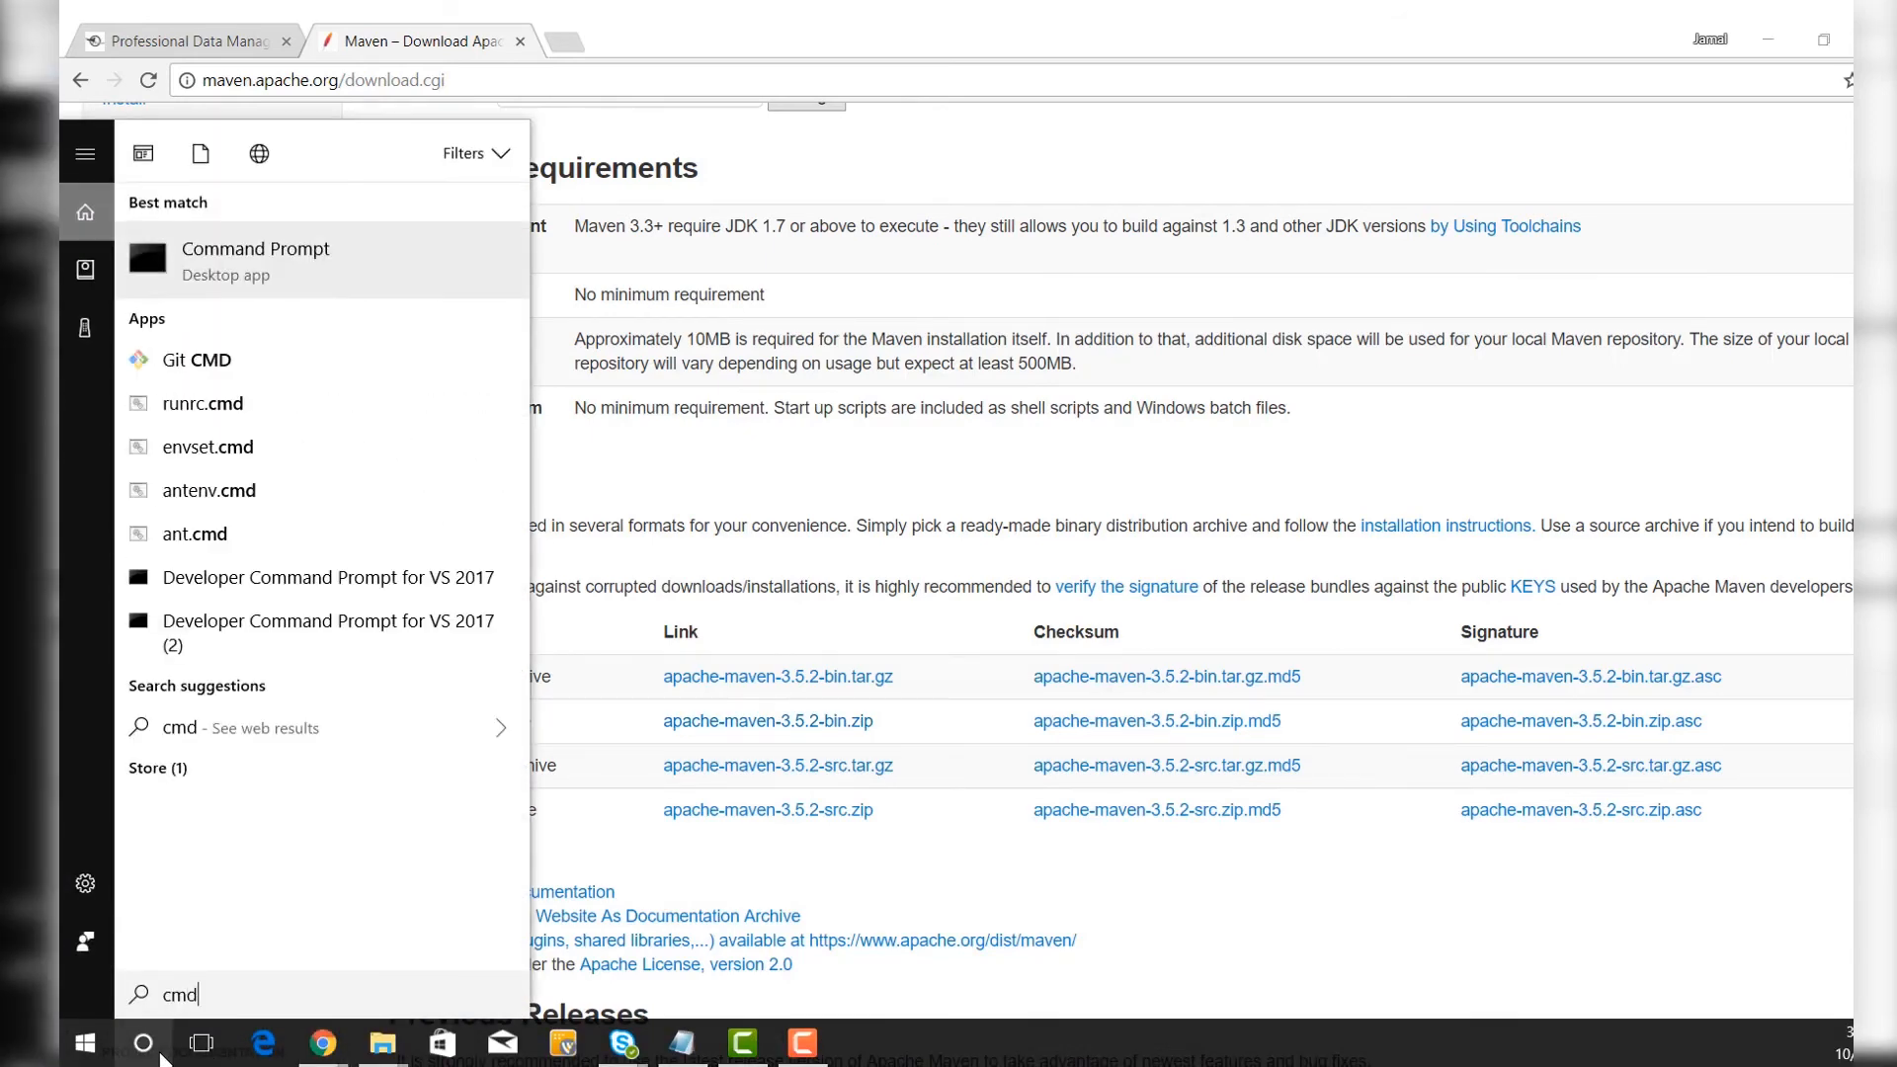
key(Return)
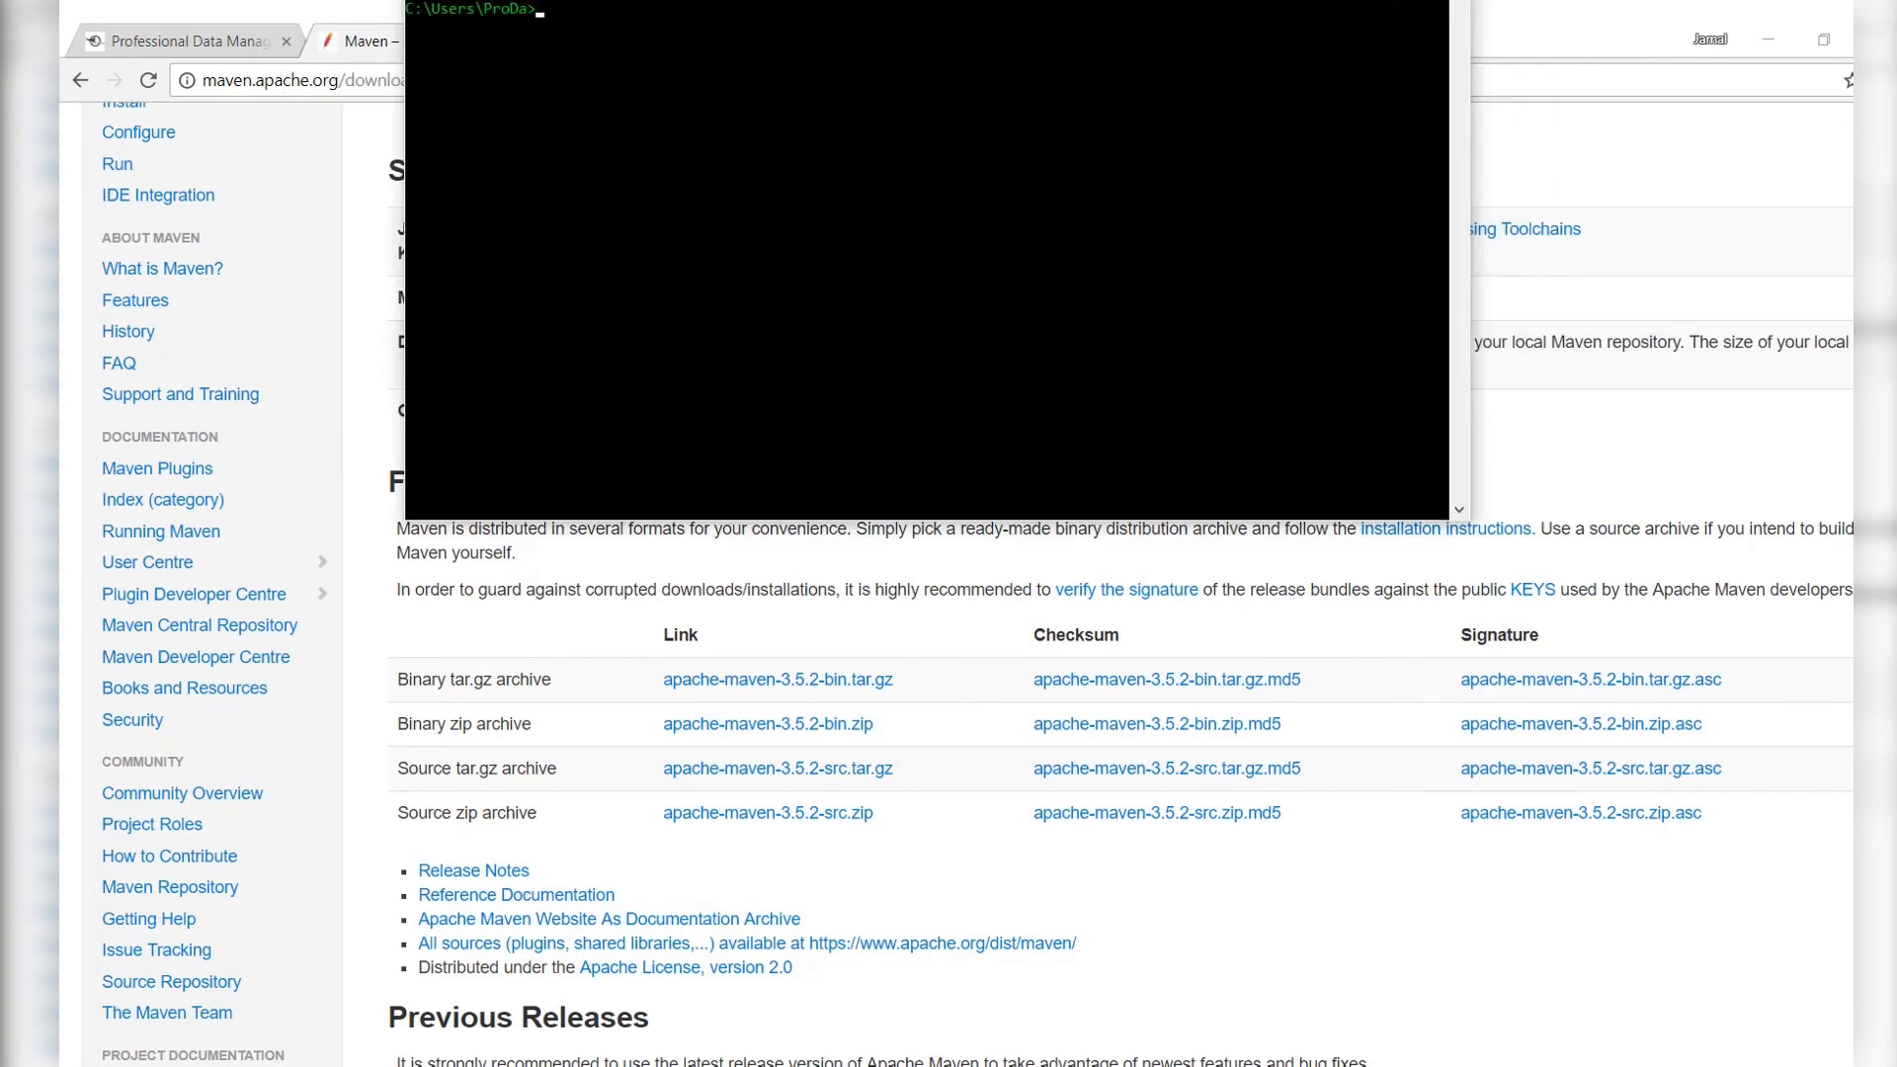
drag(849, 116, 825, 282)
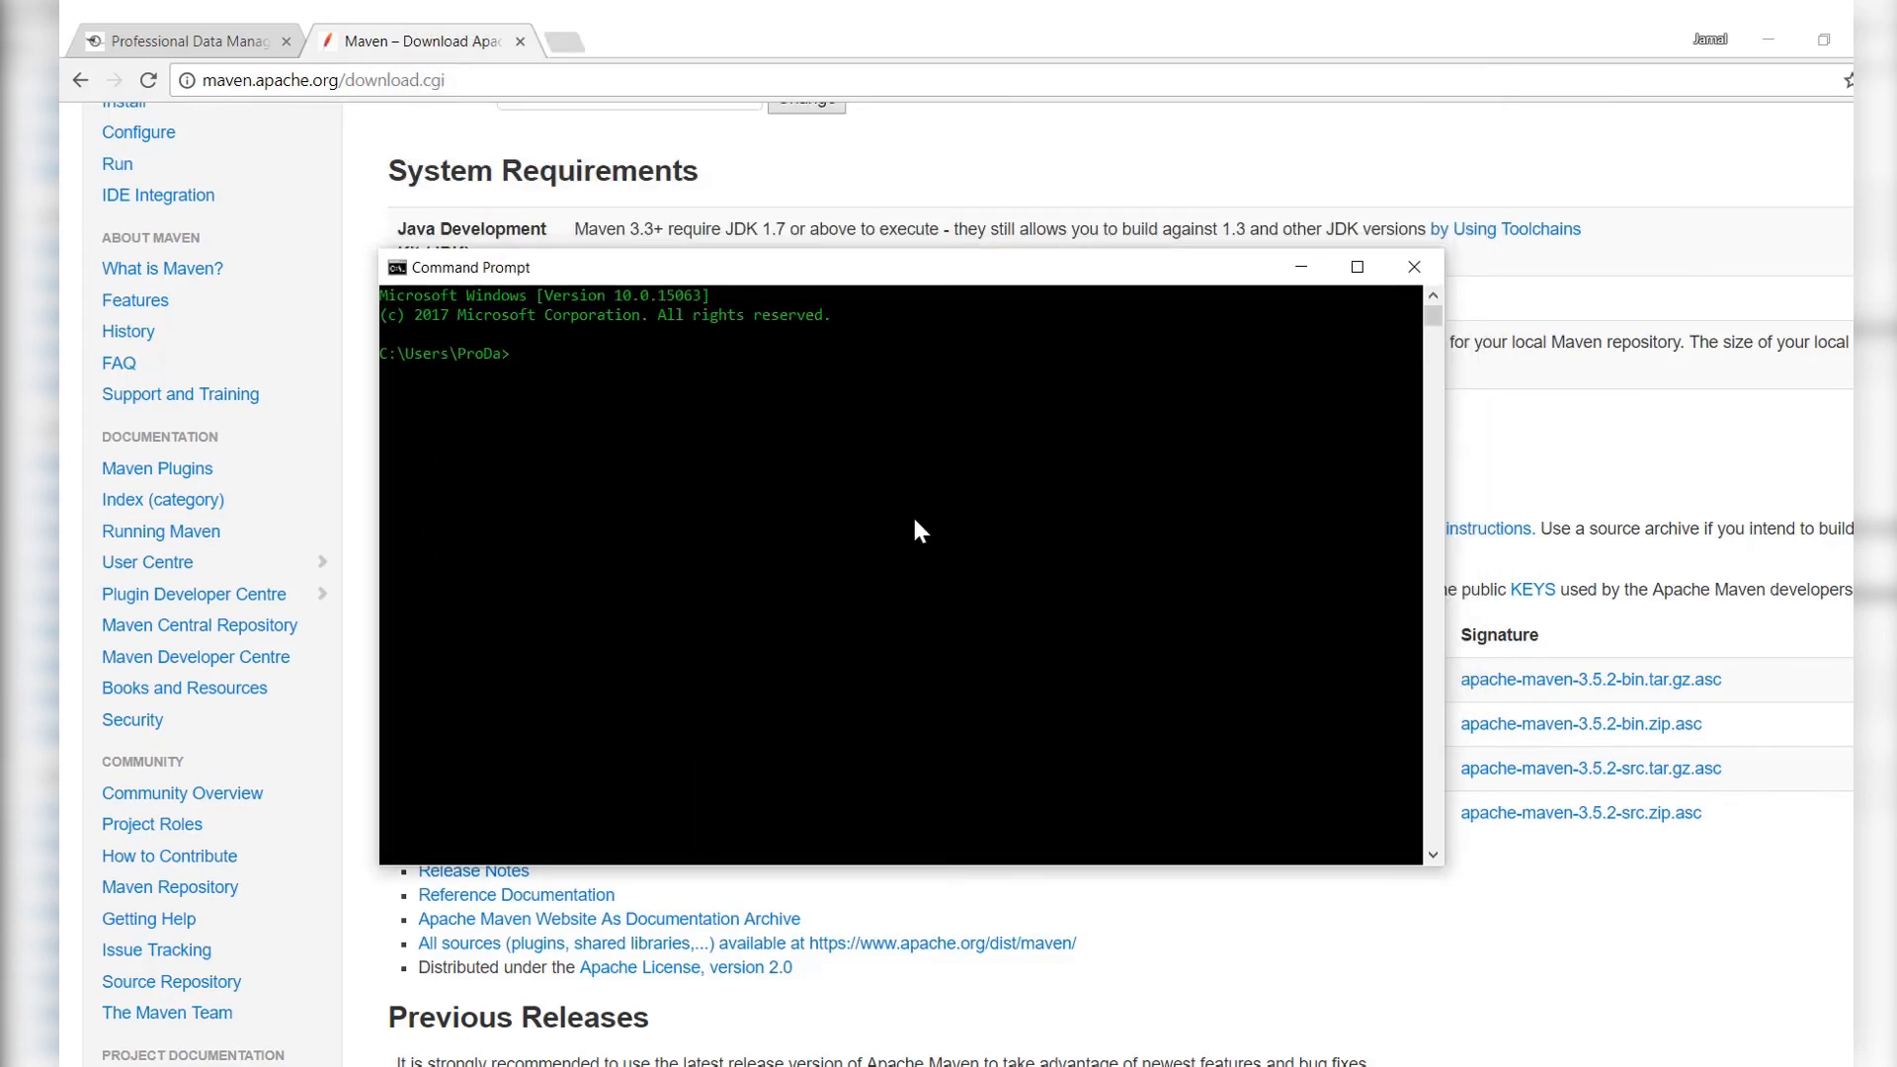
text(mvn -version)
key(Return)
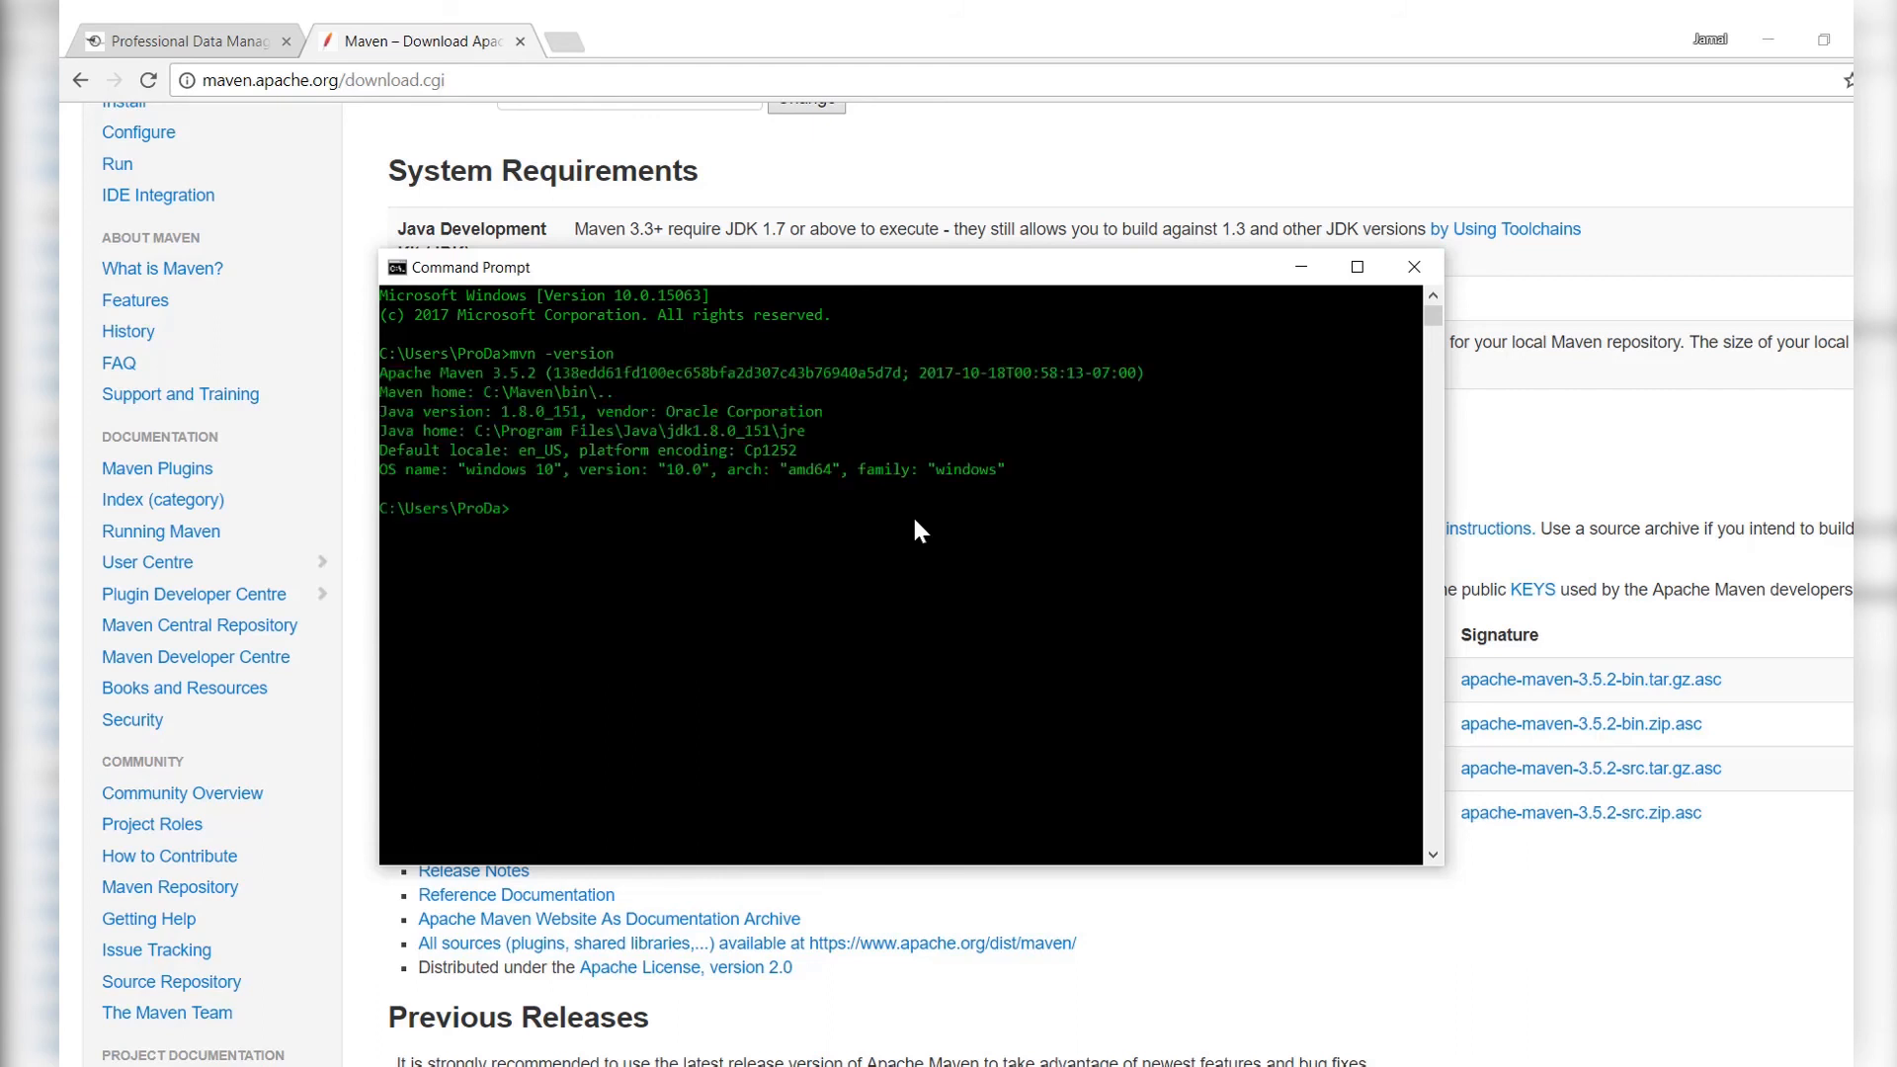